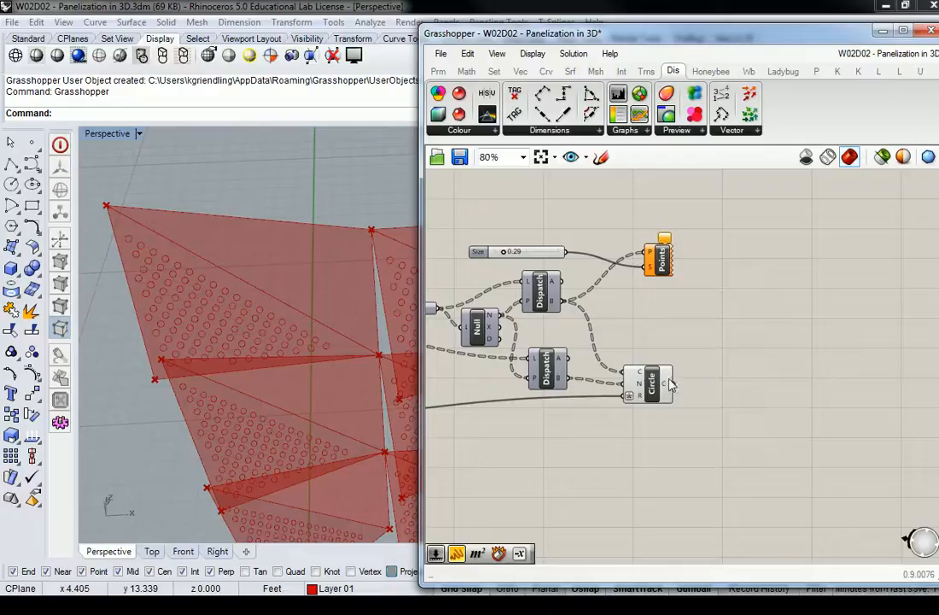
# Add a Panel beside the Circle component, feed it the resulting circles, and enlarge it enough to read the data tree.
pyautogui.moveTo(670, 387)
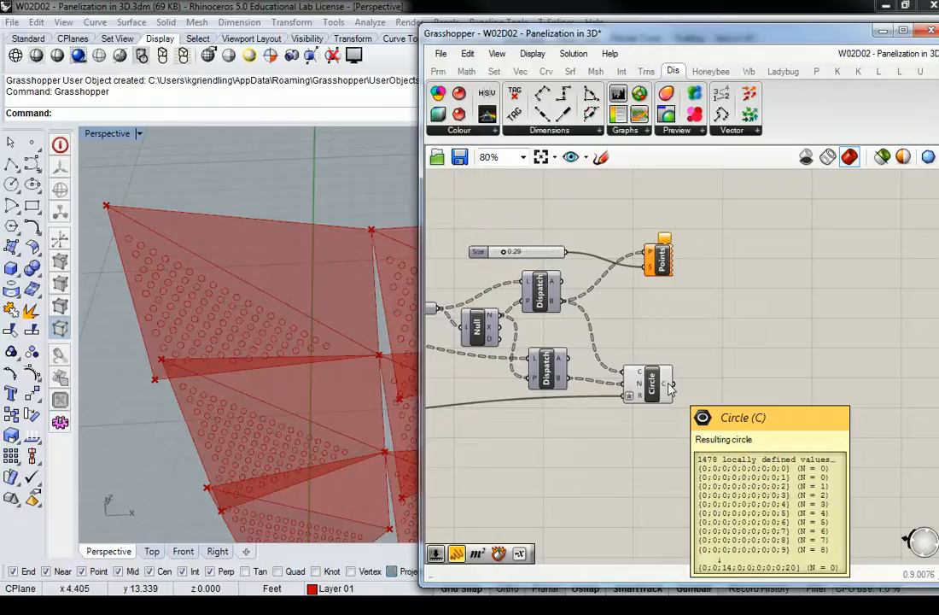
pyautogui.moveTo(258, 325); pyautogui.dragTo(238, 327, button='right')
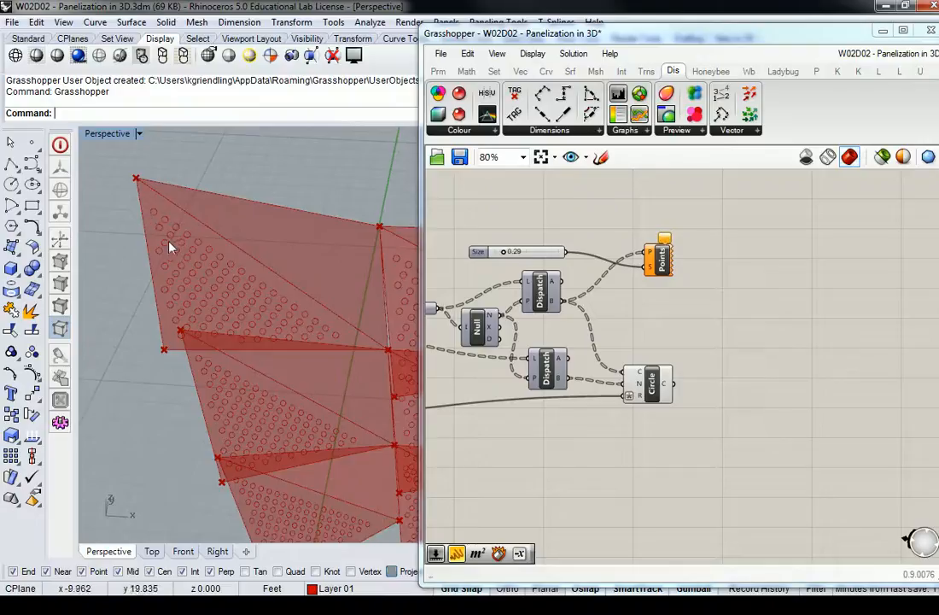
pyautogui.click(438, 71)
pyautogui.moveTo(632, 115); pyautogui.dragTo(821, 387)
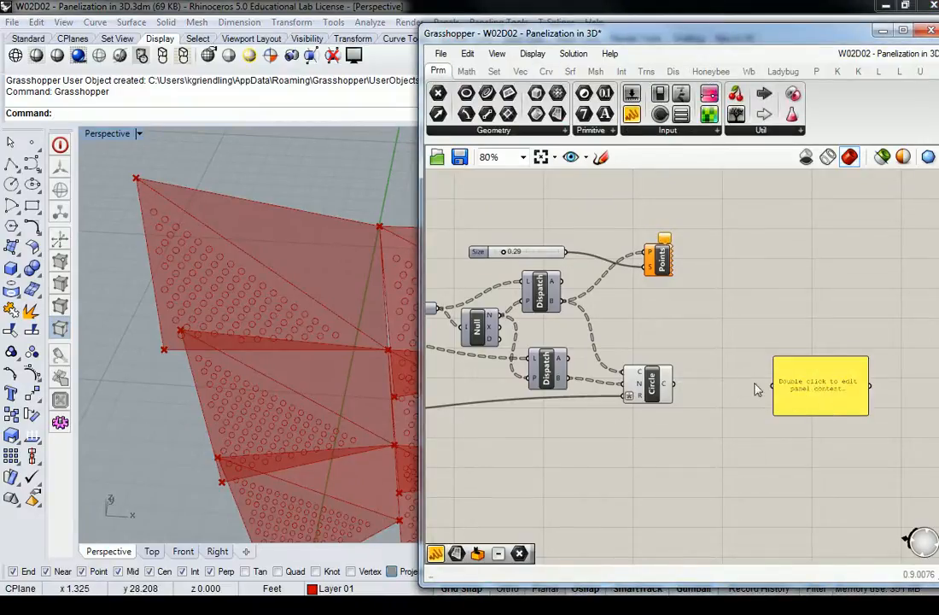
pyautogui.moveTo(674, 385); pyautogui.dragTo(772, 387)
pyautogui.moveTo(822, 406); pyautogui.dragTo(746, 365, button='right')
pyautogui.moveTo(780, 375); pyautogui.dragTo(797, 570)
pyautogui.moveTo(782, 407); pyautogui.dragTo(797, 258, button='right')
# Examine how the circles are grouped into branches in the Panel, and delete that Panel.
pyautogui.scroll(2, 768, 224)
pyautogui.moveTo(766, 221); pyautogui.dragTo(734, 344, button='right')
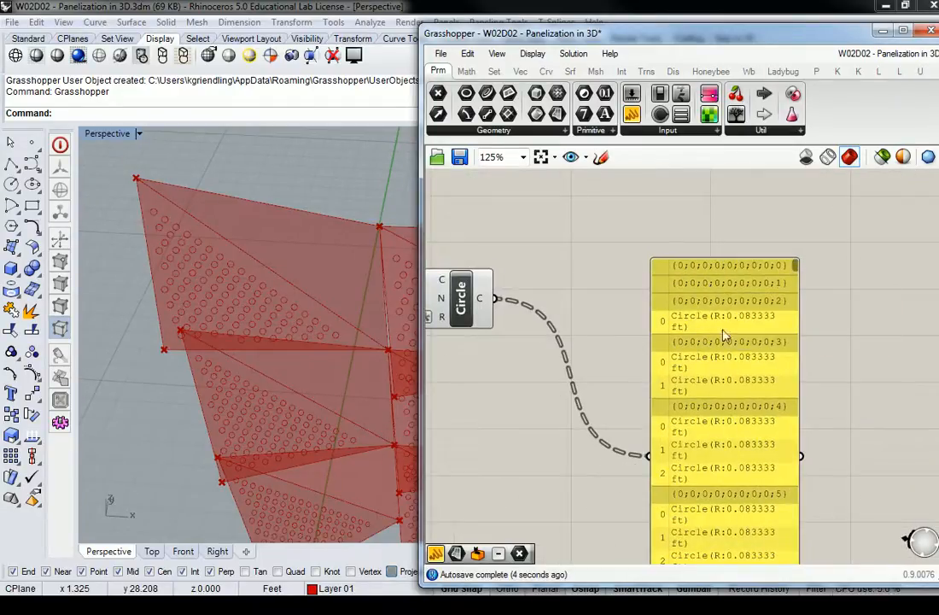
pyautogui.scroll(-3, 743, 452)
pyautogui.scroll(3, 743, 427)
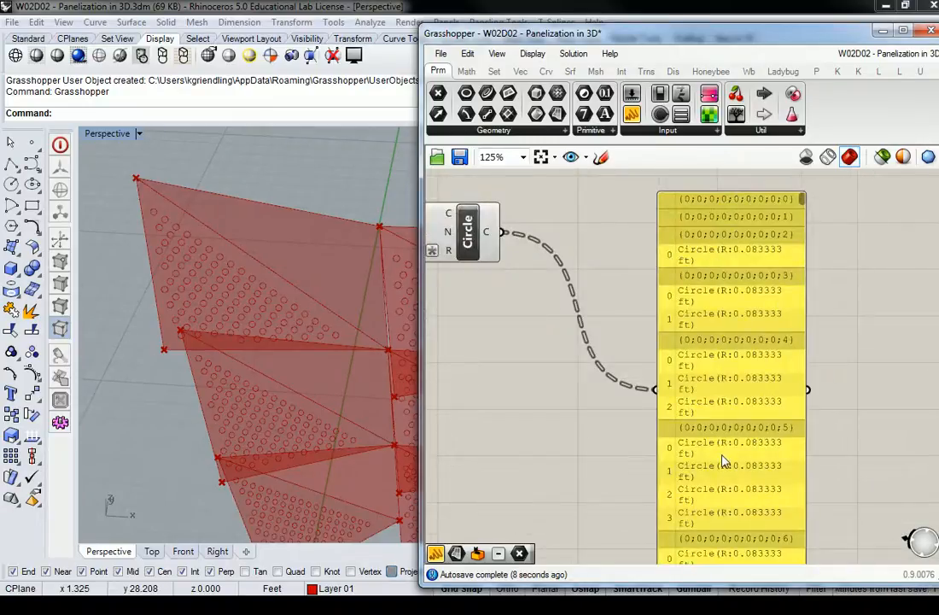
pyautogui.scroll(-2, 723, 456)
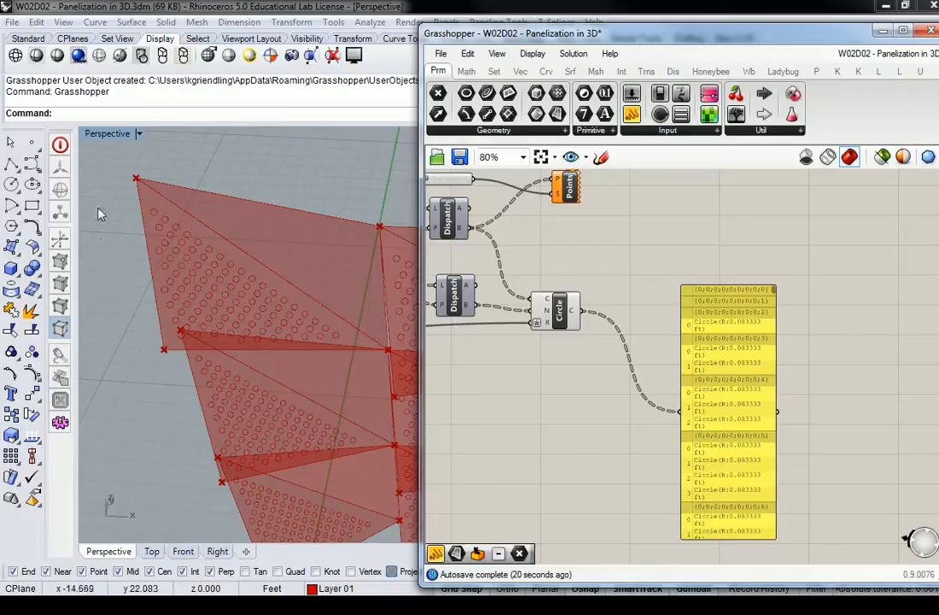
pyautogui.click(732, 420)
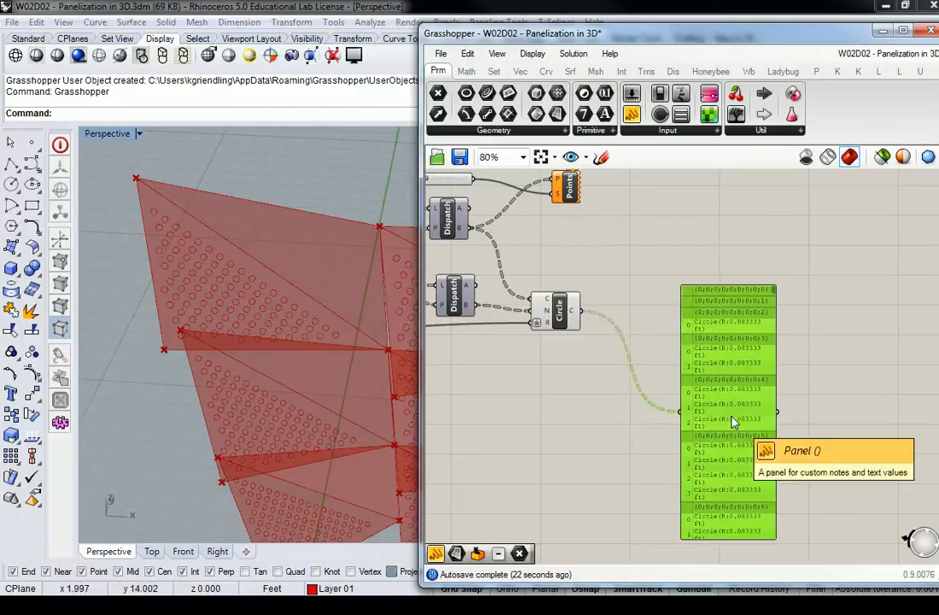
pyautogui.press('Delete')
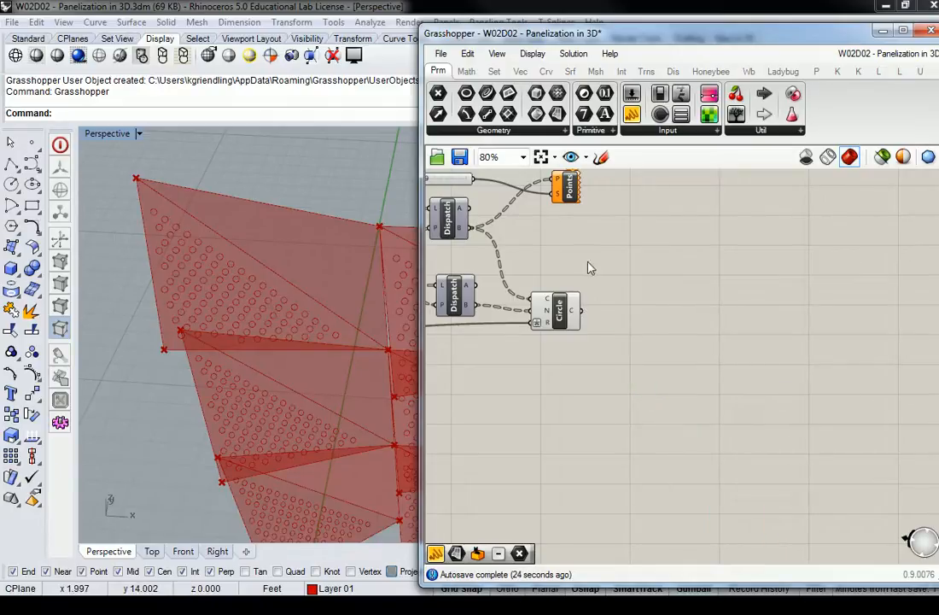
# Add a Scale transform component to the canvas beside the Circle component.
pyautogui.moveTo(648, 266); pyautogui.dragTo(708, 270, button='right')
pyautogui.moveTo(321, 285); pyautogui.dragTo(338, 239, button='right')
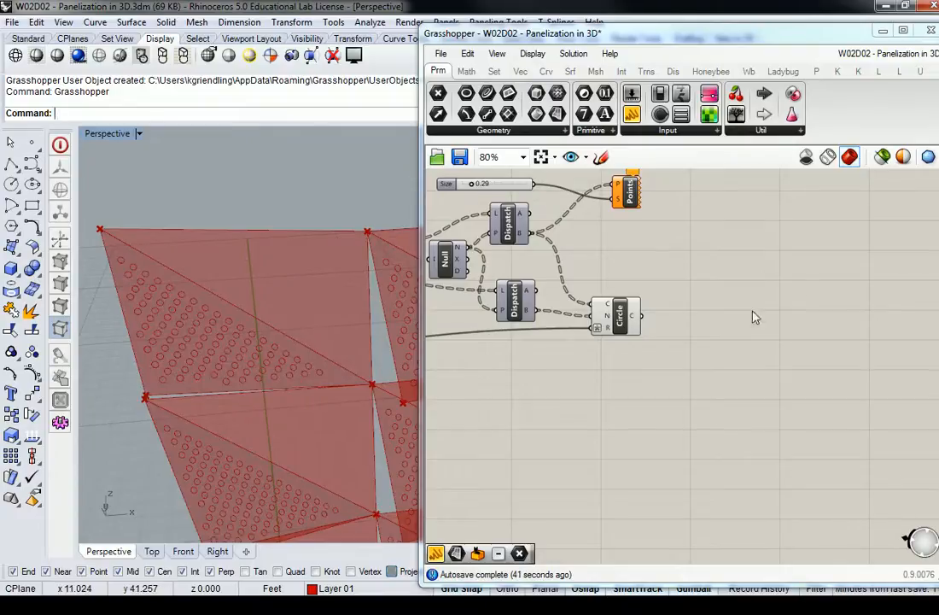
pyautogui.moveTo(656, 270); pyautogui.dragTo(604, 282, button='right')
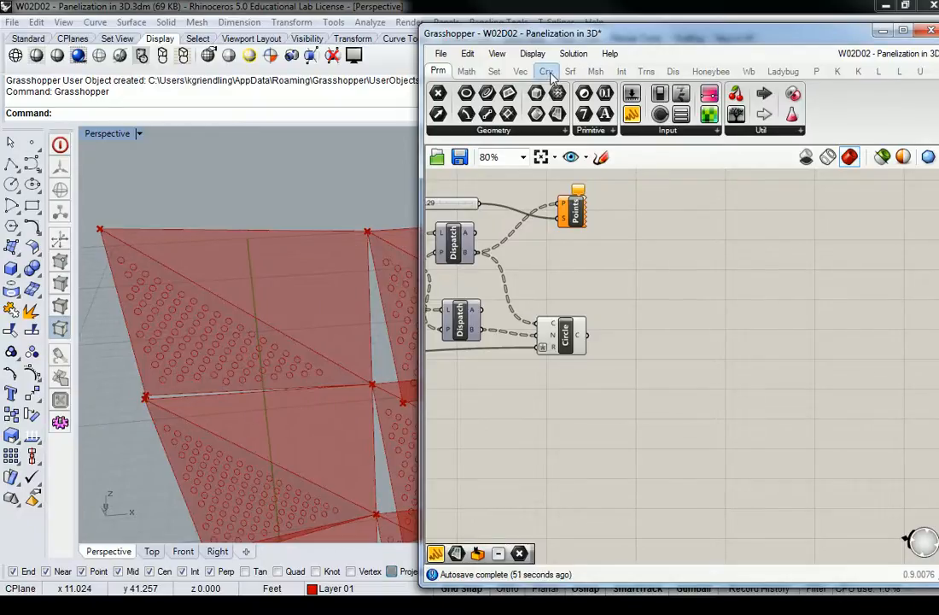
pyautogui.click(647, 72)
pyautogui.click(481, 133)
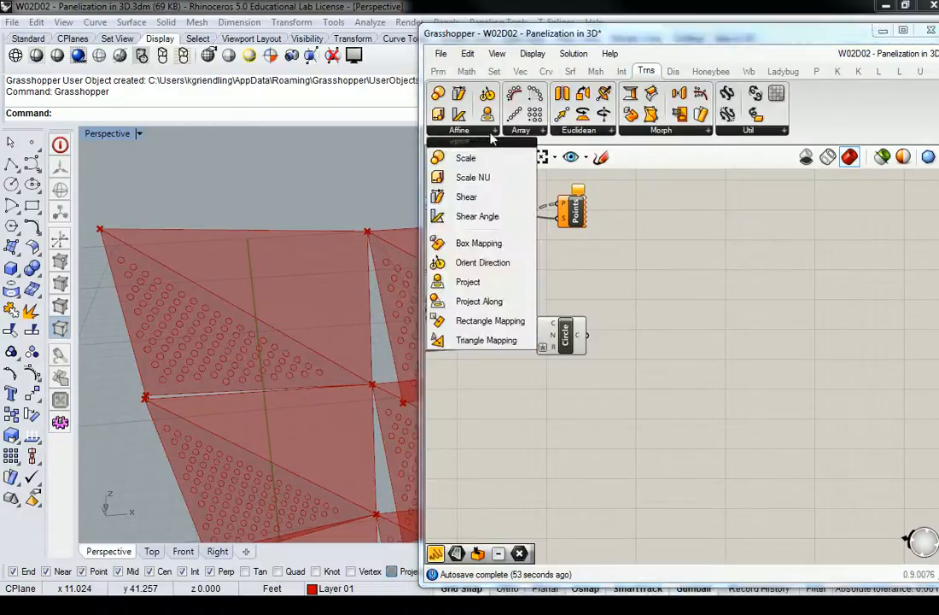
pyautogui.moveTo(468, 159); pyautogui.dragTo(690, 361)
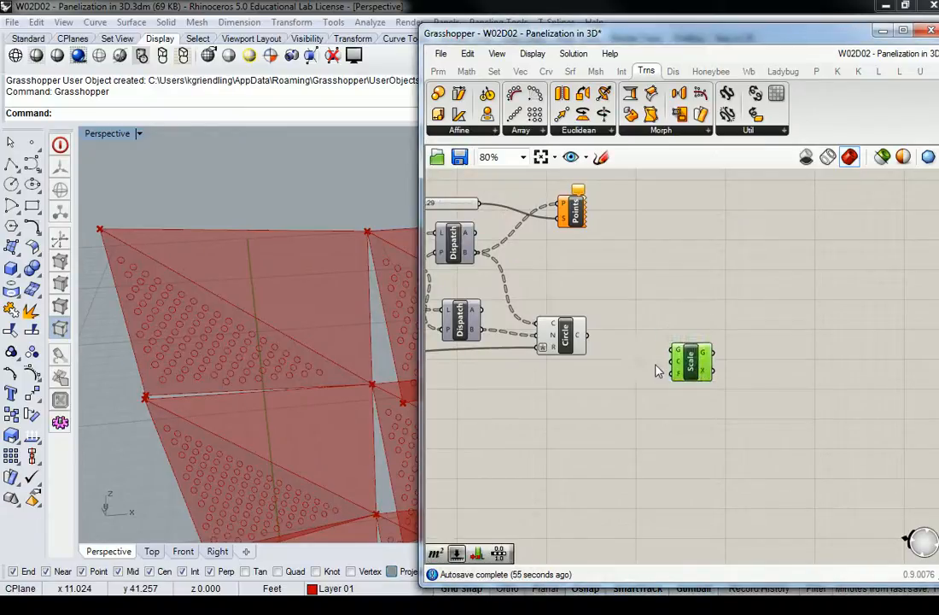
# Wire the Circle output into Scale's geometry input and the upper Dispatch's B output into Scale's center input.
pyautogui.scroll(2, 658, 372)
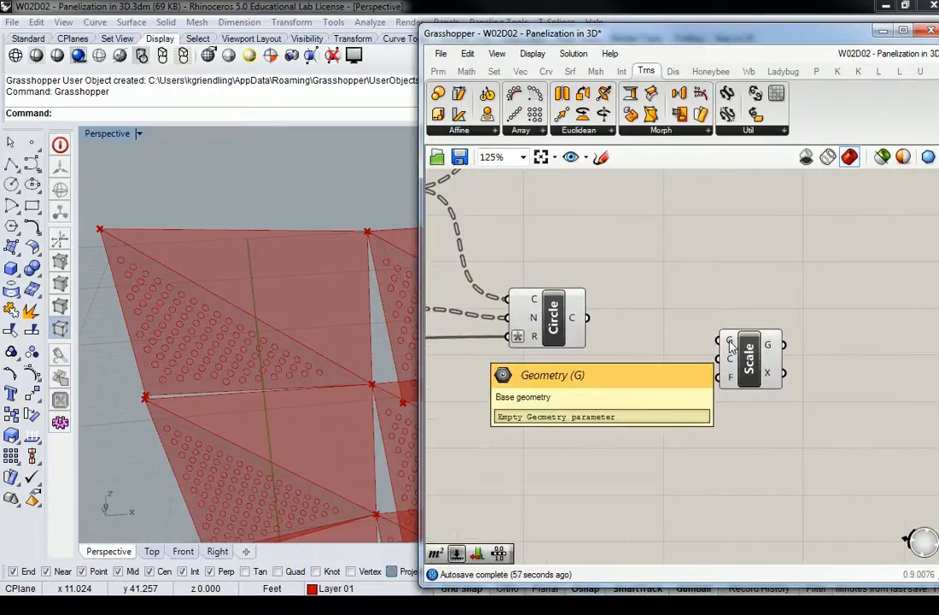
pyautogui.click(530, 306)
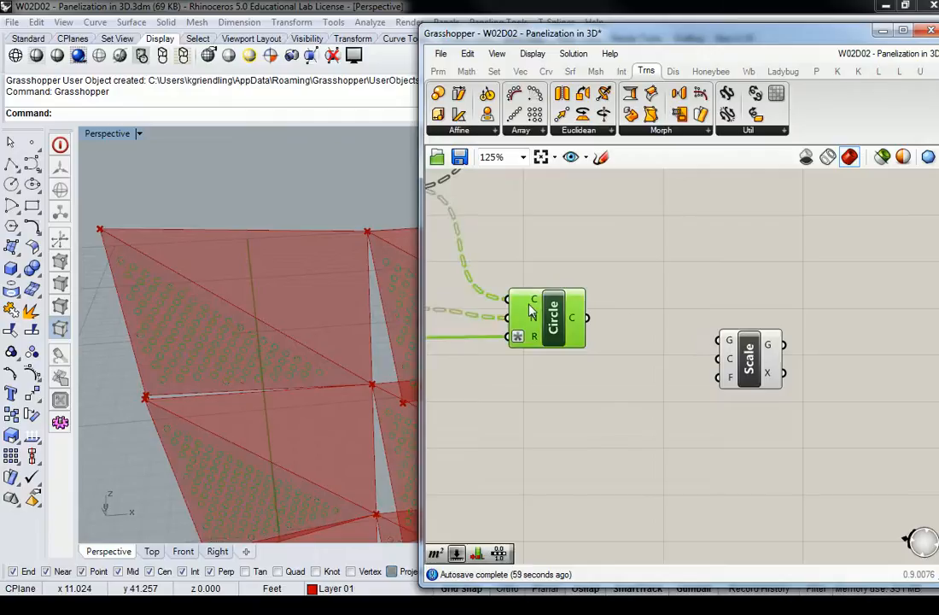
pyautogui.click(662, 323)
pyautogui.moveTo(731, 364)
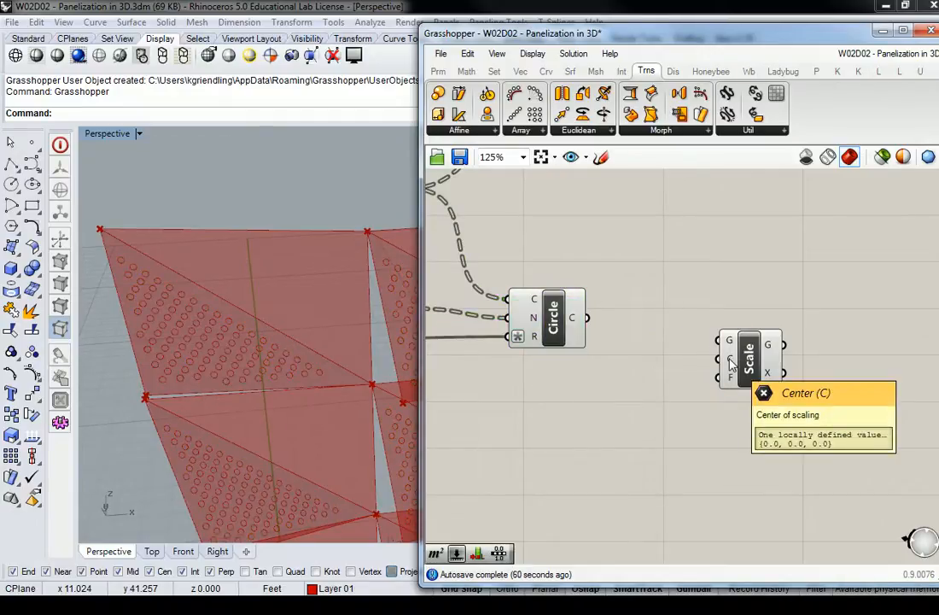
pyautogui.moveTo(618, 323); pyautogui.dragTo(773, 364, button='right')
pyautogui.scroll(-2, 816, 332)
pyautogui.moveTo(719, 351); pyautogui.dragTo(787, 300)
pyautogui.moveTo(606, 270); pyautogui.dragTo(792, 305)
pyautogui.moveTo(336, 316); pyautogui.dragTo(227, 392, button='right')
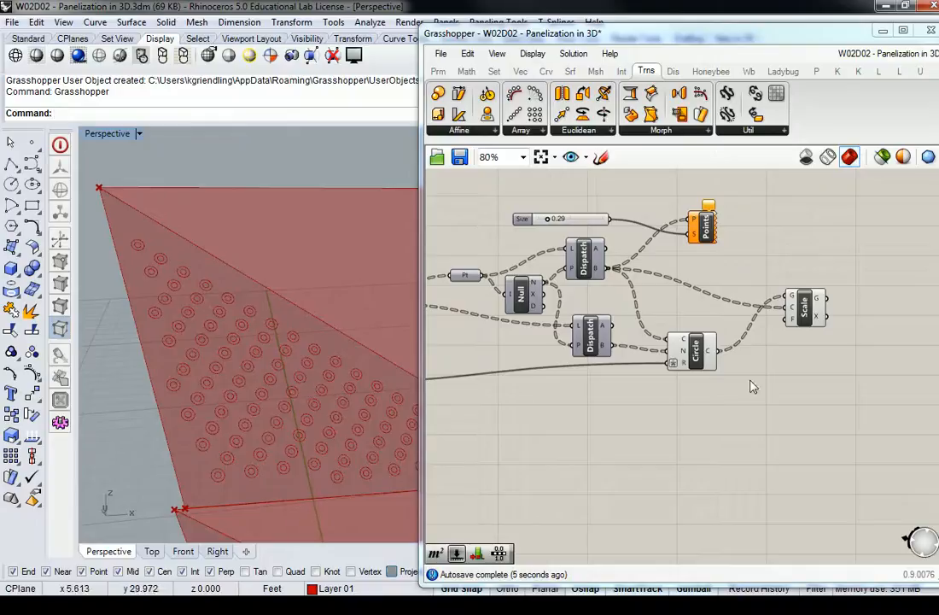
# Move the Scale component farther away from the Circle component to free up canvas space.
pyautogui.moveTo(801, 369); pyautogui.dragTo(742, 375, button='right')
pyautogui.moveTo(736, 333); pyautogui.dragTo(772, 333)
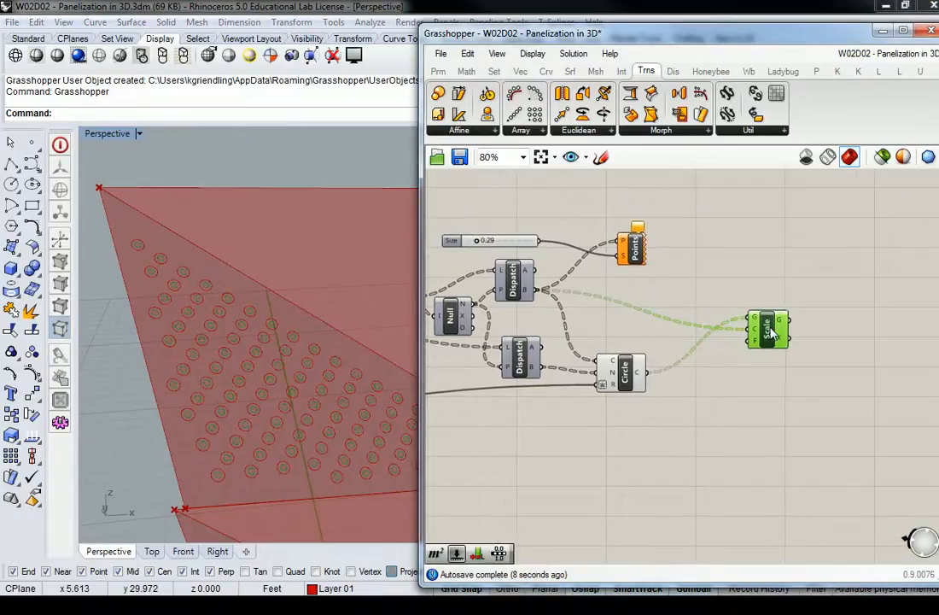
pyautogui.click(731, 378)
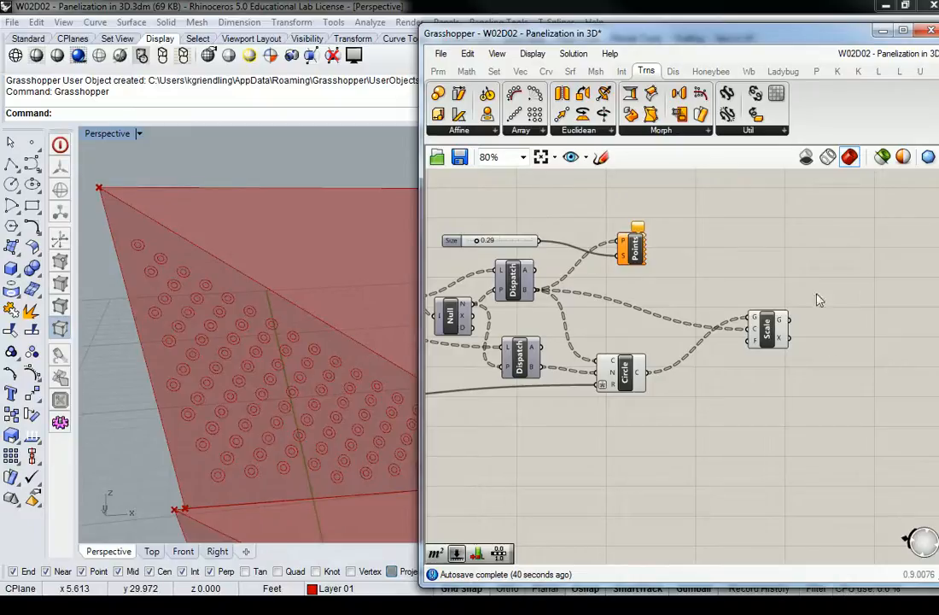
# Add a List Length component near the point display component and feed it the upper Dispatch's B output.
pyautogui.click(495, 71)
pyautogui.click(465, 72)
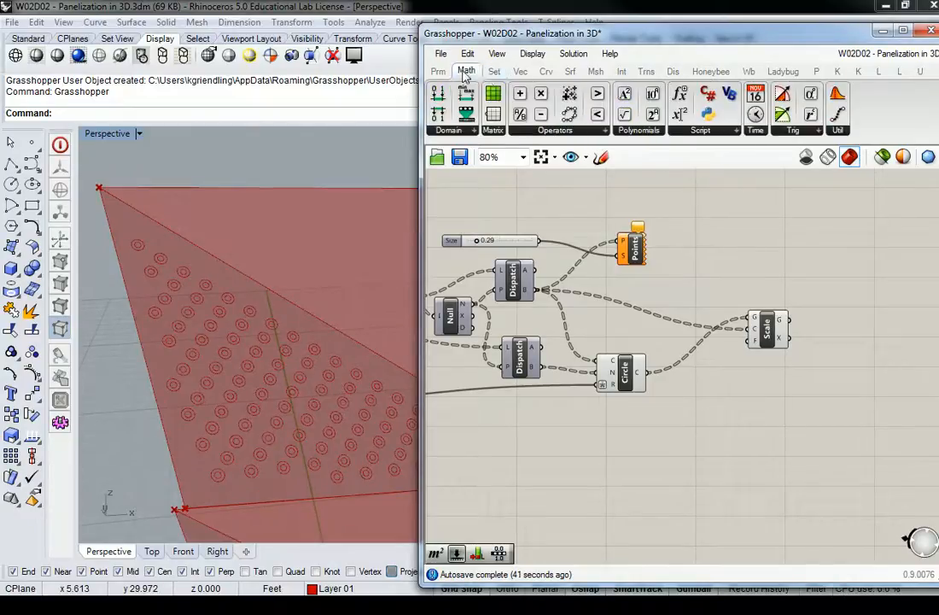
pyautogui.click(495, 71)
pyautogui.click(511, 130)
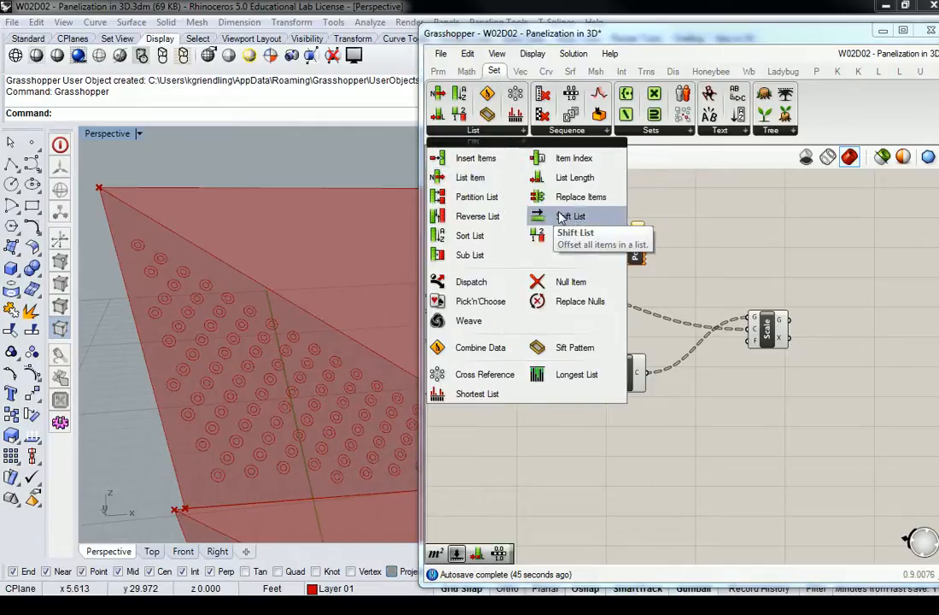
pyautogui.click(573, 177)
pyautogui.click(718, 389)
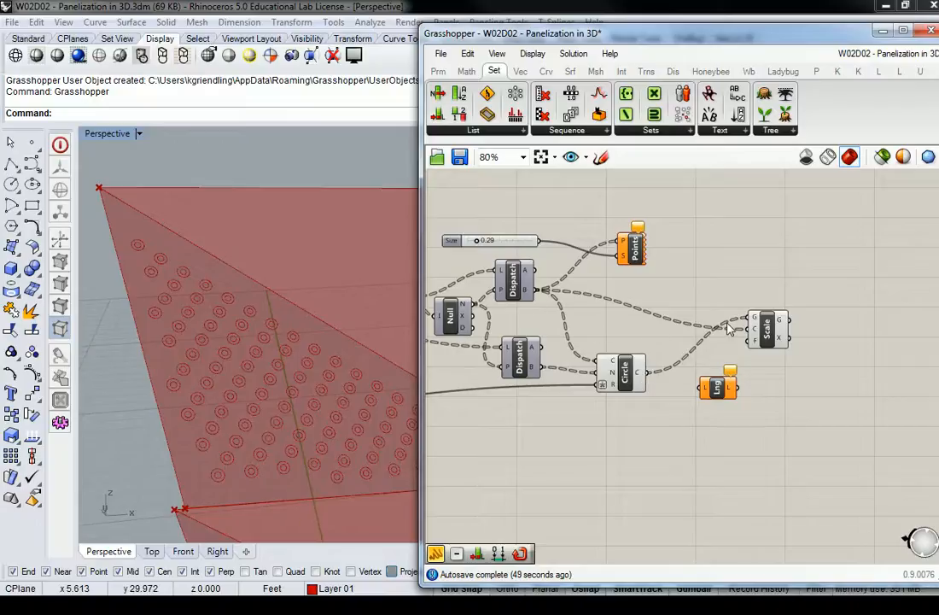
pyautogui.moveTo(547, 290); pyautogui.dragTo(705, 389)
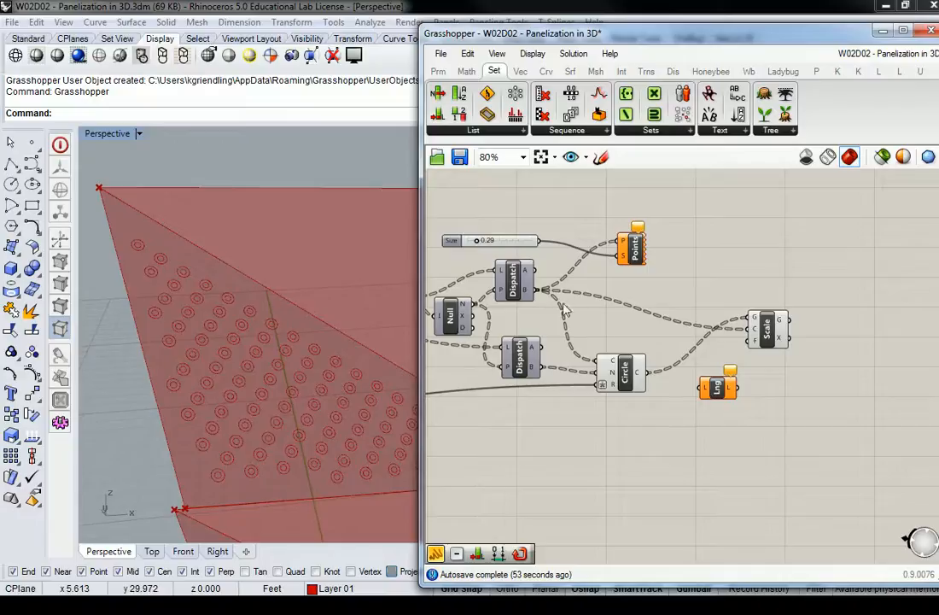
pyautogui.moveTo(539, 291); pyautogui.dragTo(719, 284)
# Add a Panel, connect the List Length output to it, and enlarge it to show the item counts per branch.
pyautogui.moveTo(724, 268)
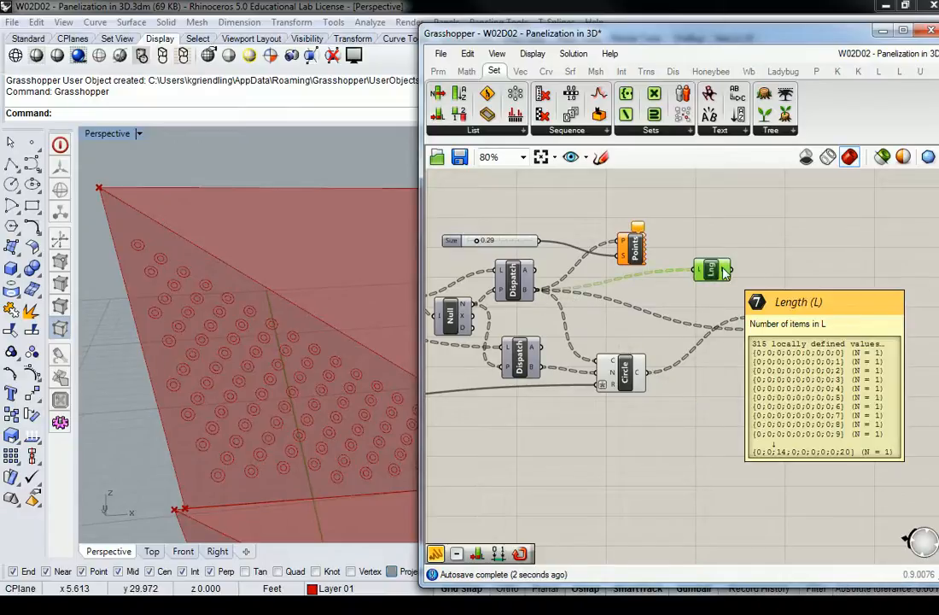
pyautogui.click(438, 71)
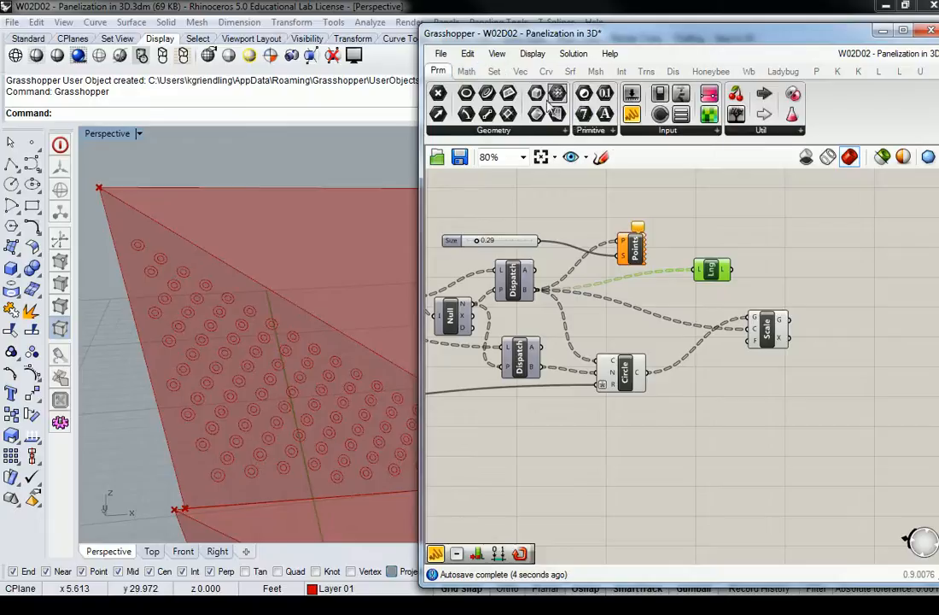
pyautogui.click(635, 115)
pyautogui.click(795, 216)
pyautogui.moveTo(734, 271); pyautogui.dragTo(797, 236)
pyautogui.moveTo(884, 262); pyautogui.dragTo(744, 287, button='right')
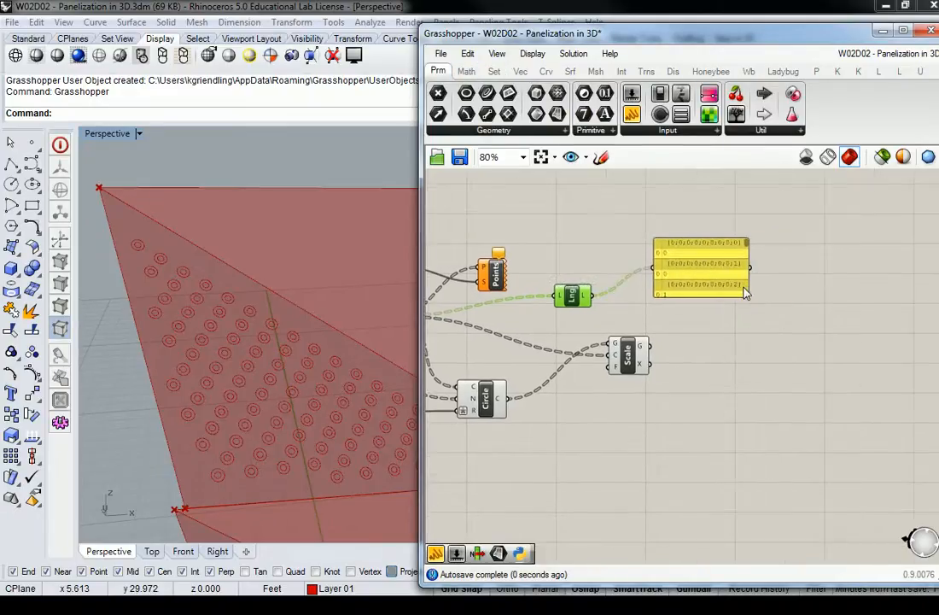
pyautogui.moveTo(748, 296); pyautogui.dragTo(858, 537)
pyautogui.moveTo(772, 443); pyautogui.dragTo(763, 415, button='right')
pyautogui.moveTo(733, 411); pyautogui.dragTo(764, 388)
# Examine the number of points in each branch in the List Length Panel, and delete that Panel.
pyautogui.click(647, 414)
pyautogui.scroll(1, 657, 406)
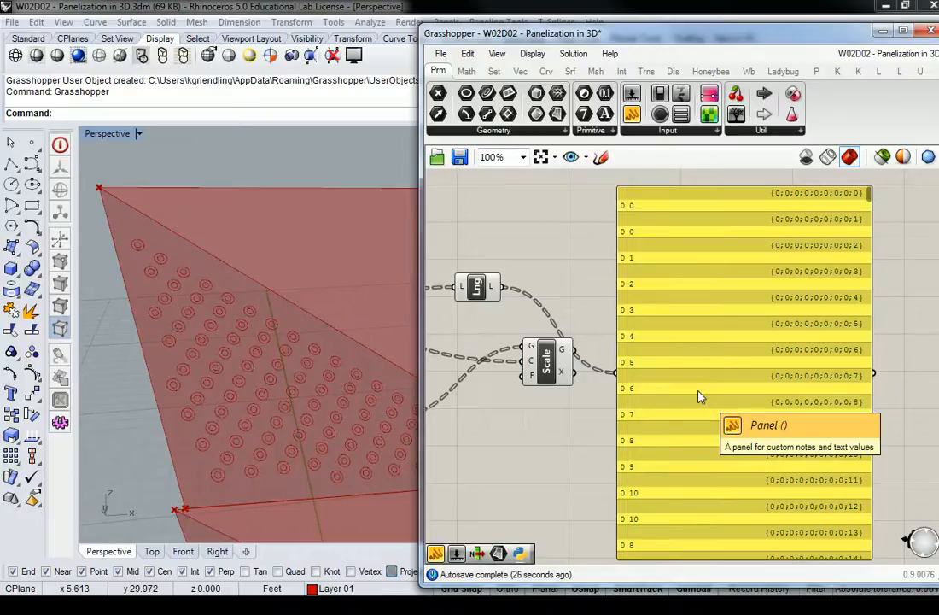
pyautogui.moveTo(677, 320); pyautogui.dragTo(643, 300, button='right')
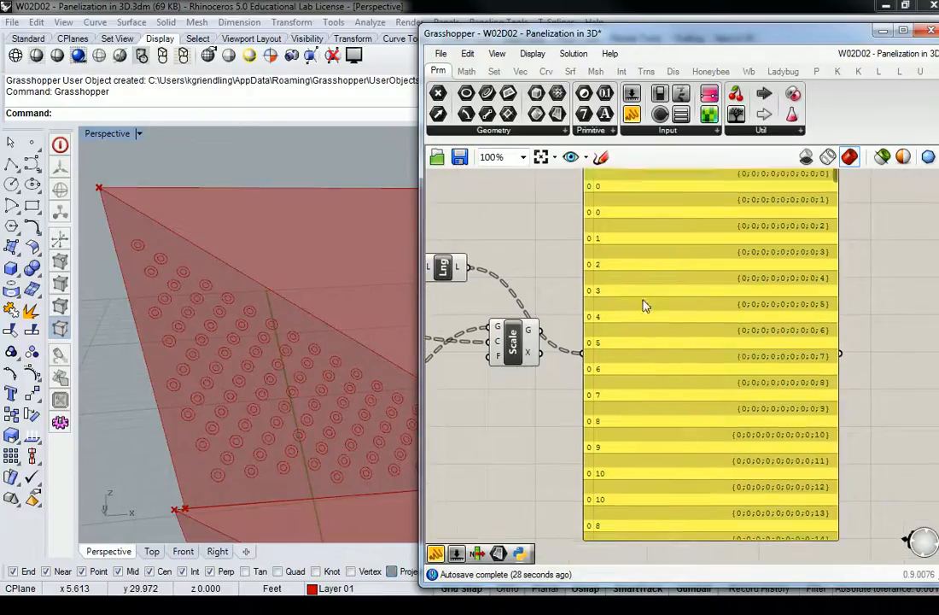
pyautogui.click(646, 306)
pyautogui.scroll(-2, 647, 342)
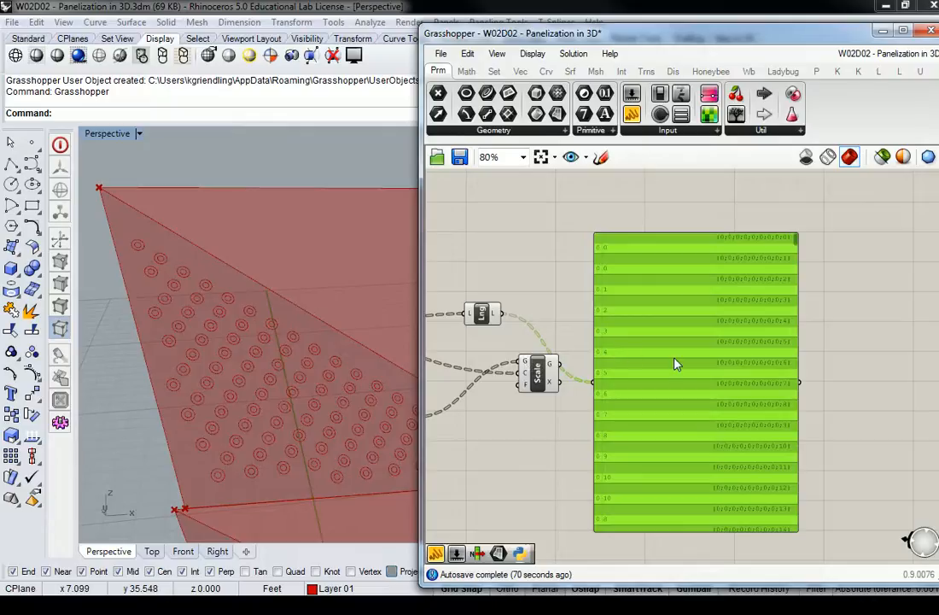
pyautogui.press('Delete')
# Add a Range component to the canvas below the Scale component.
pyautogui.moveTo(516, 375); pyautogui.dragTo(658, 314, button='right')
pyautogui.scroll(3, 657, 313)
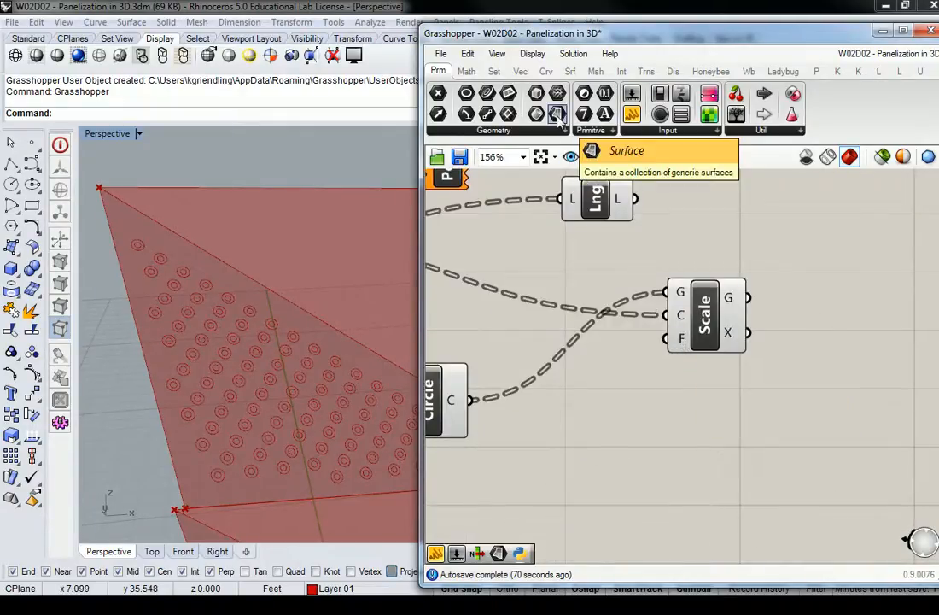
pyautogui.click(467, 72)
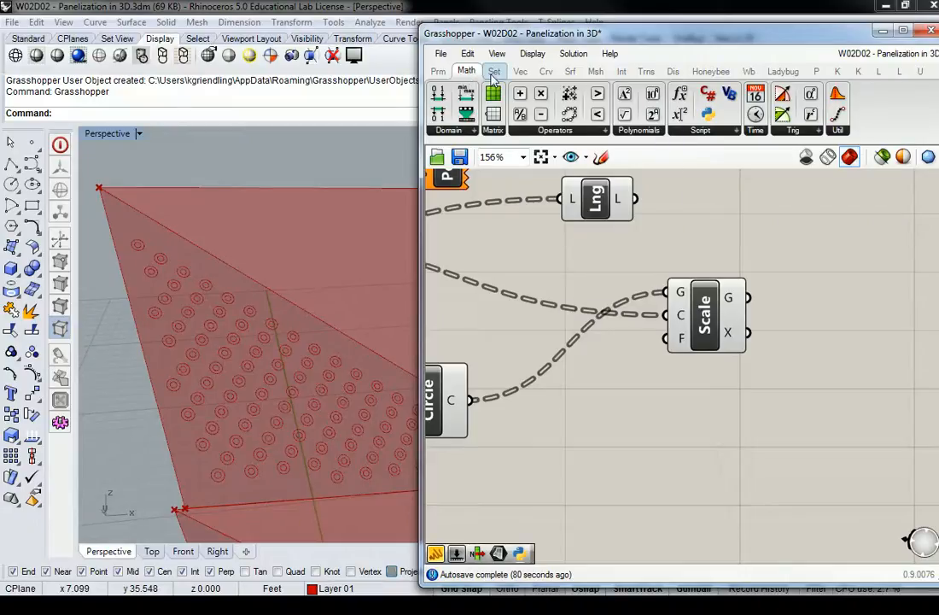
pyautogui.click(494, 72)
pyautogui.click(585, 136)
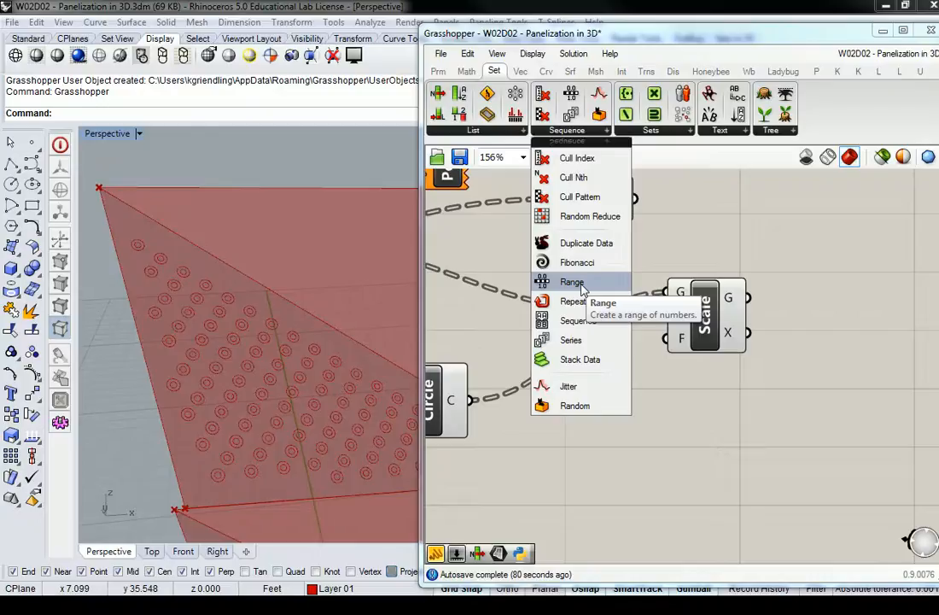
pyautogui.moveTo(584, 290); pyautogui.dragTo(651, 511)
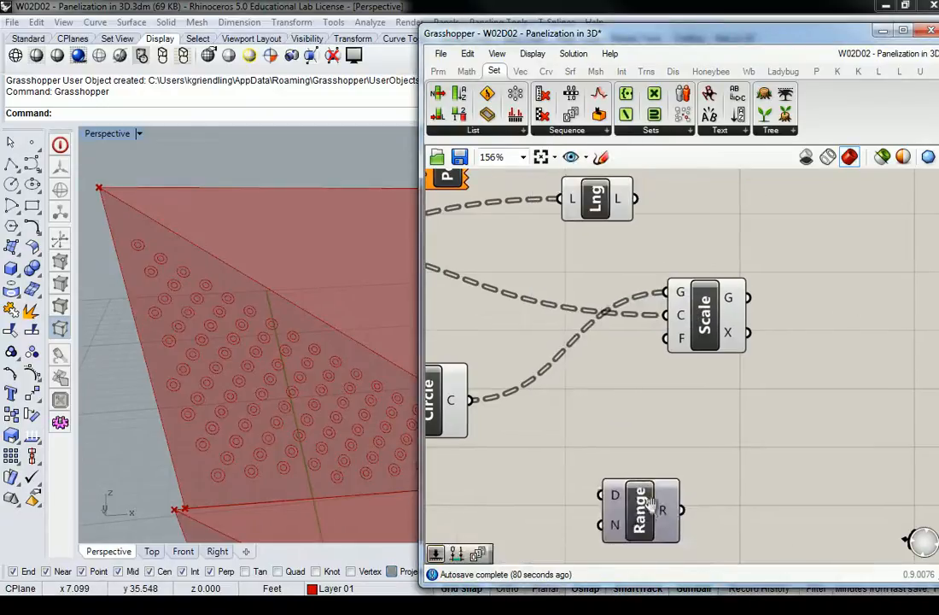
pyautogui.moveTo(651, 510); pyautogui.dragTo(719, 401, button='right')
pyautogui.moveTo(684, 384)
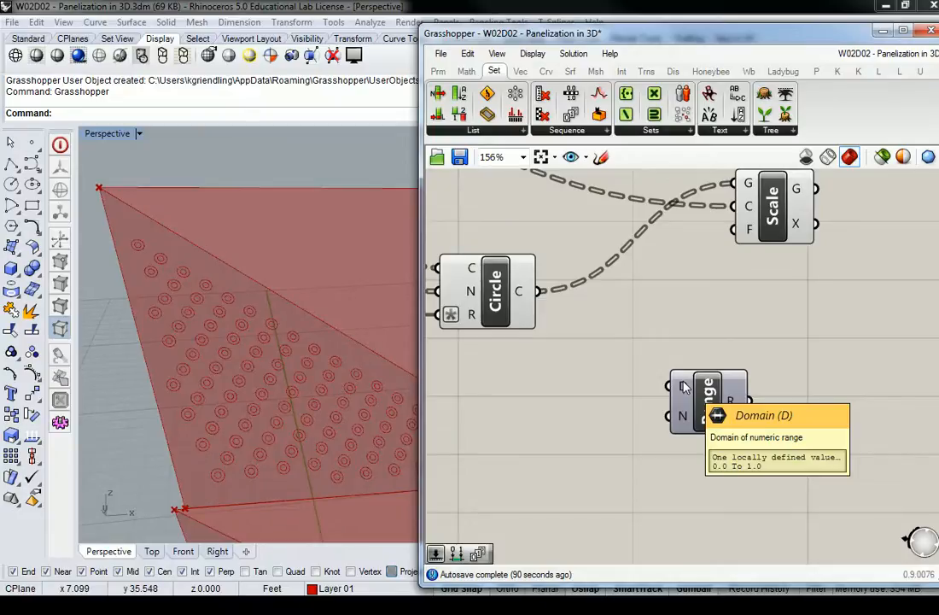
pyautogui.moveTo(687, 417)
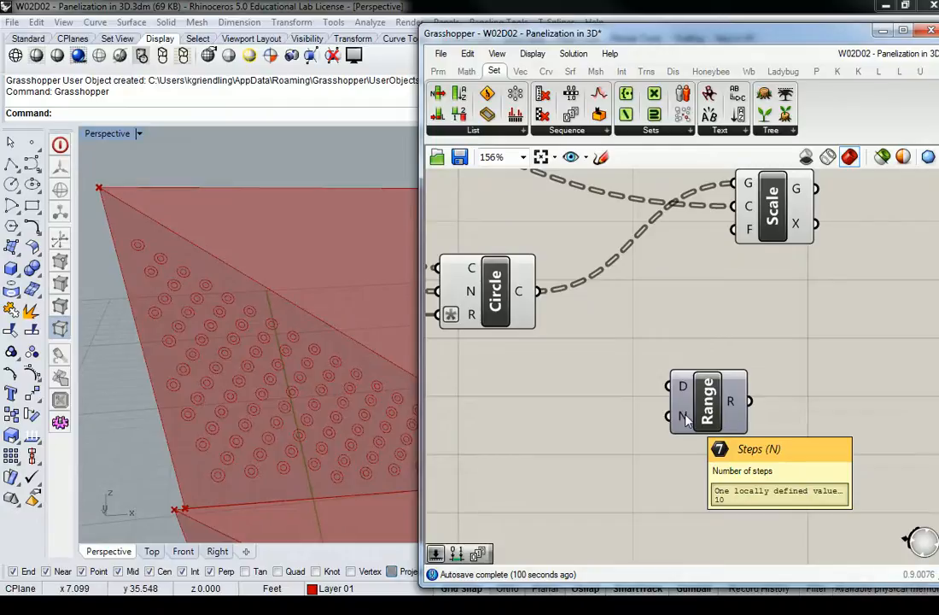
pyautogui.click(500, 130)
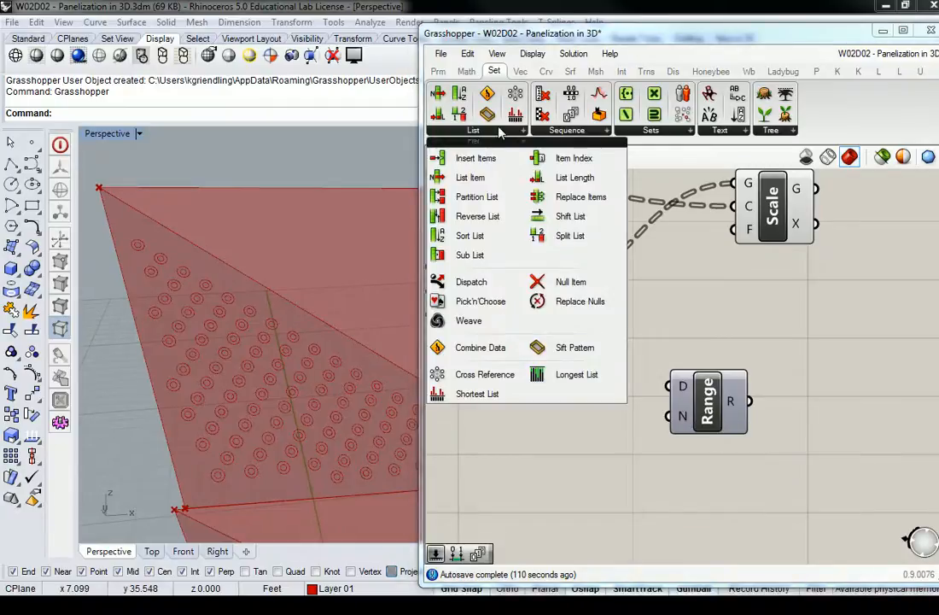
pyautogui.click(563, 130)
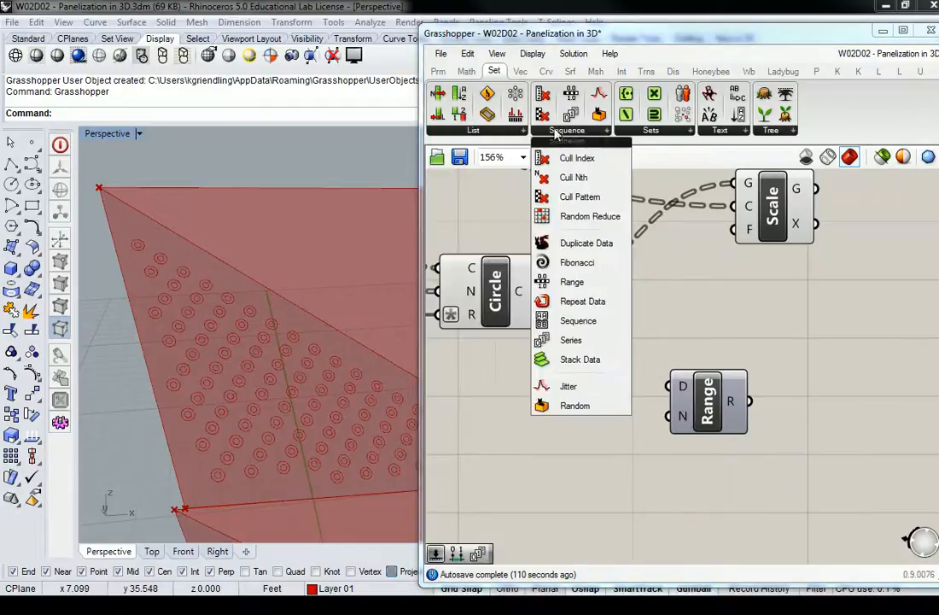
pyautogui.click(651, 129)
pyautogui.click(467, 71)
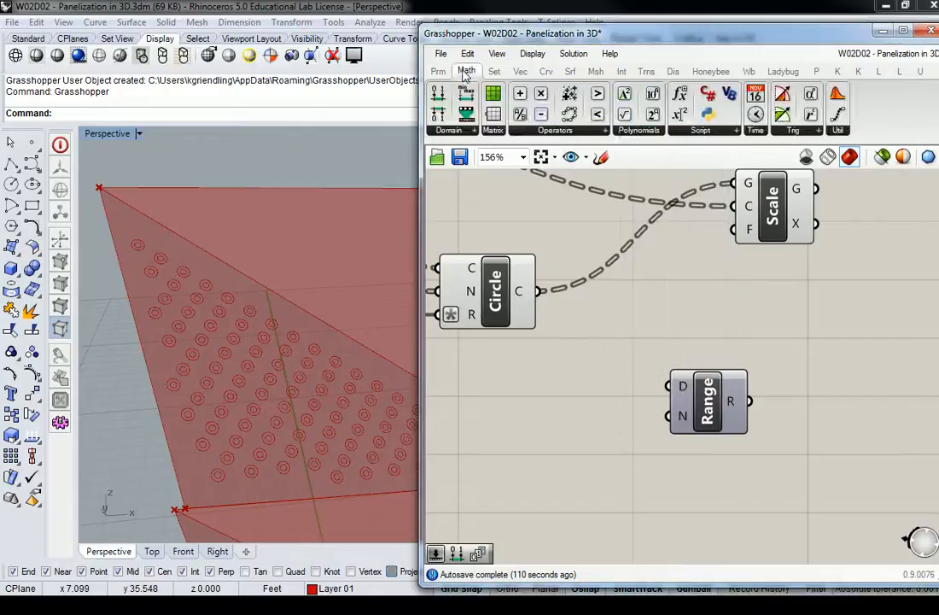
pyautogui.click(557, 130)
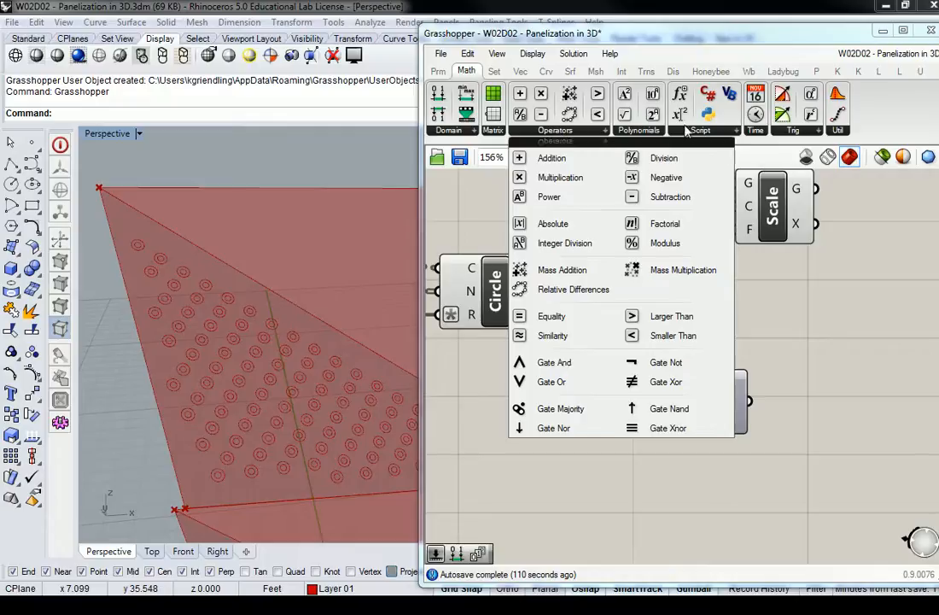
pyautogui.click(646, 130)
pyautogui.doubleClick(750, 252)
pyautogui.write('lar')
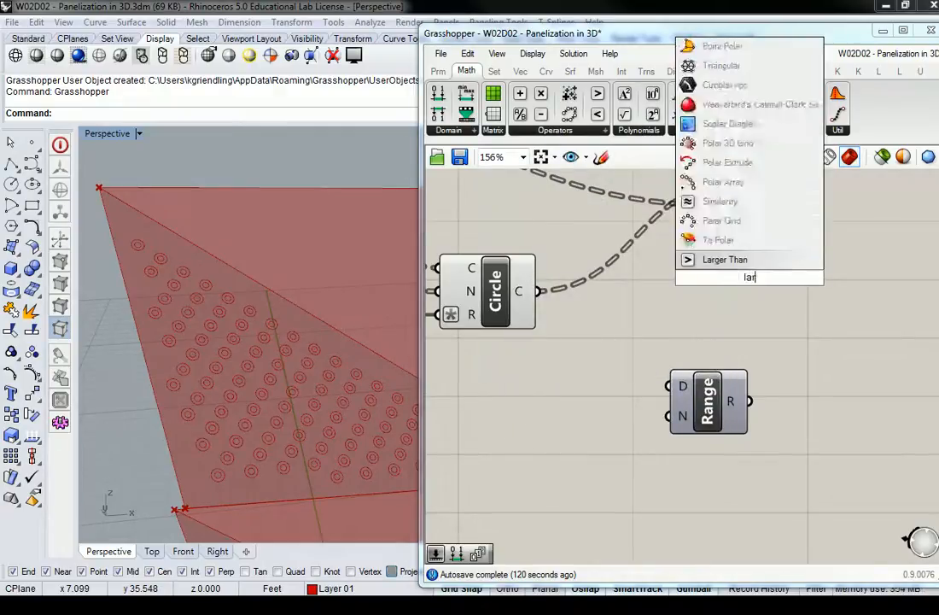
pyautogui.write('gest')
pyautogui.press('BackSpace')
pyautogui.press('BackSpace')
pyautogui.press('BackSpace')
pyautogui.press('BackSpace')
pyautogui.press('BackSpace')
pyautogui.press('BackSpace')
pyautogui.press('BackSpace')
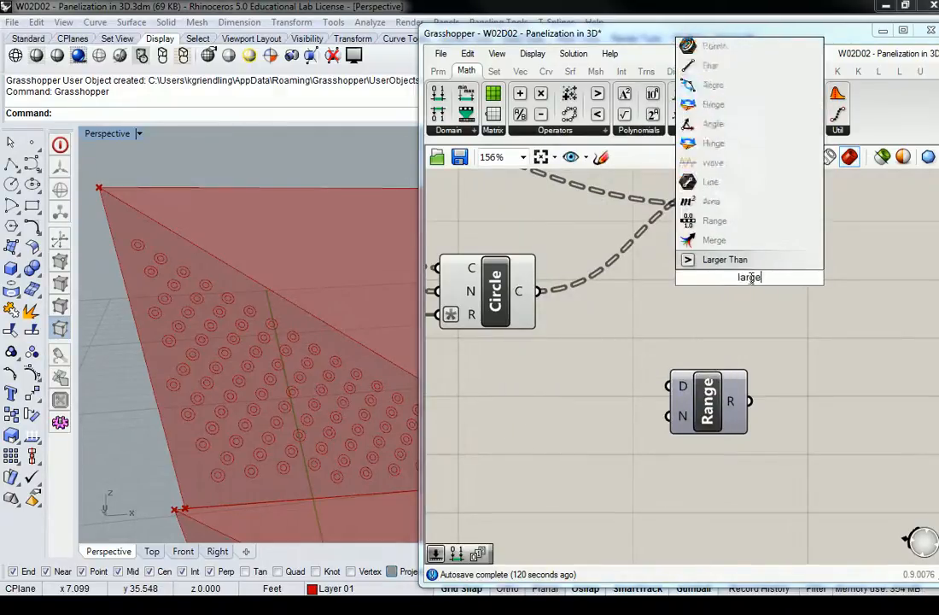
pyautogui.press('BackSpace')
pyautogui.write('List')
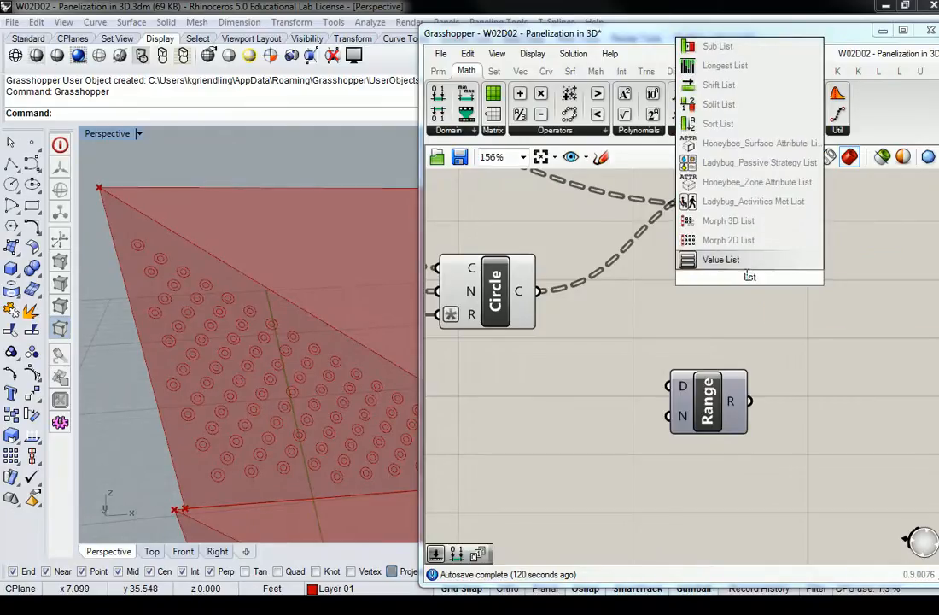
pyautogui.press('Escape')
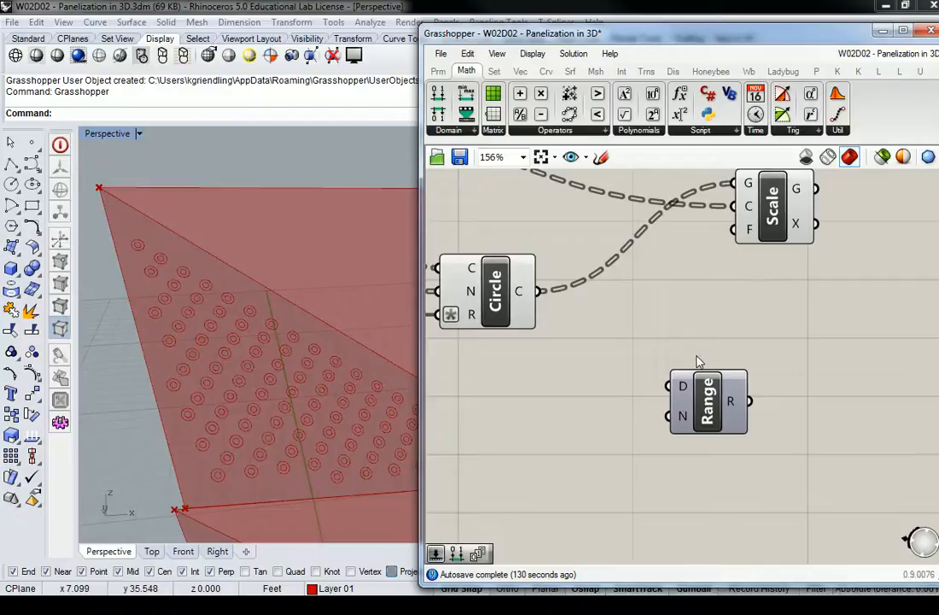
# Connect the V Count slider to the N (steps) input of the Range component.
pyautogui.scroll(-4, 719, 357)
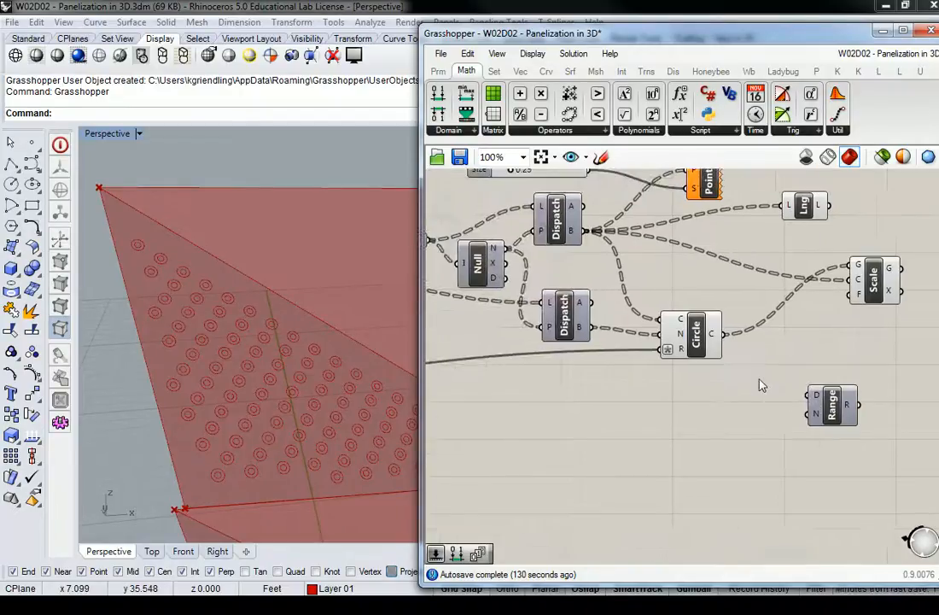
pyautogui.moveTo(716, 351); pyautogui.dragTo(825, 304, button='right')
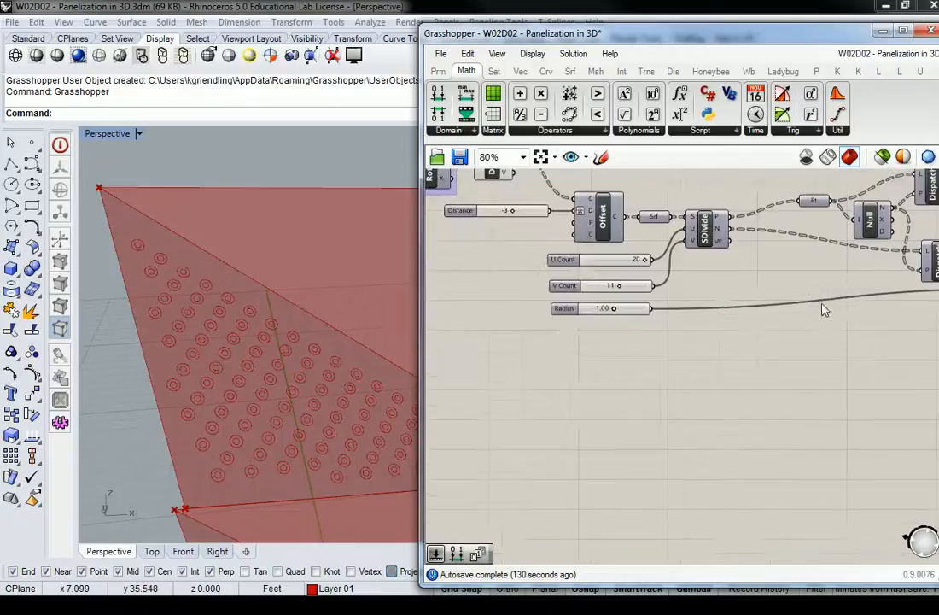
pyautogui.click(707, 231)
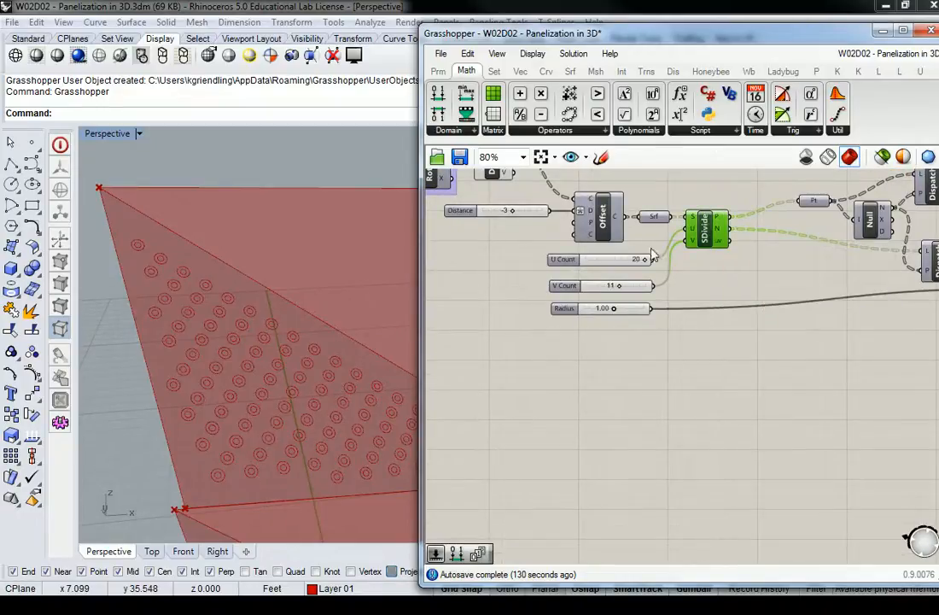
pyautogui.click(570, 294)
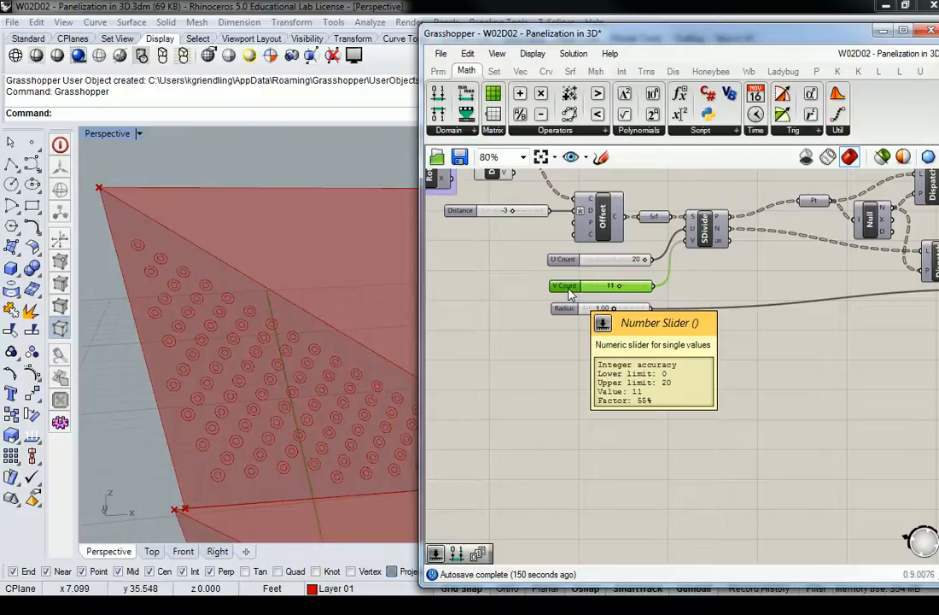
pyautogui.scroll(-5, 570, 294)
pyautogui.scroll(3, 563, 312)
pyautogui.moveTo(506, 316); pyautogui.dragTo(890, 360)
pyautogui.scroll(4, 890, 360)
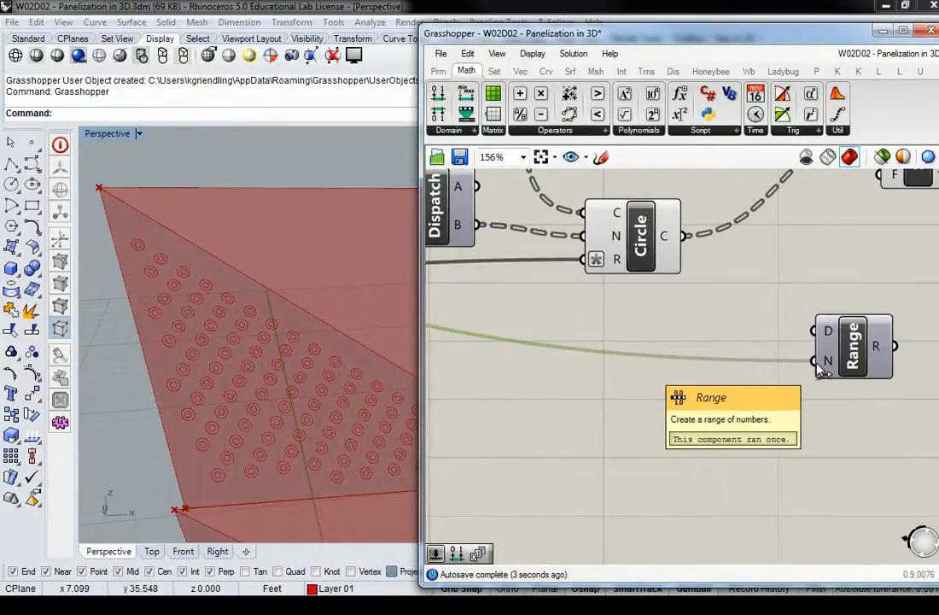
pyautogui.click(737, 323)
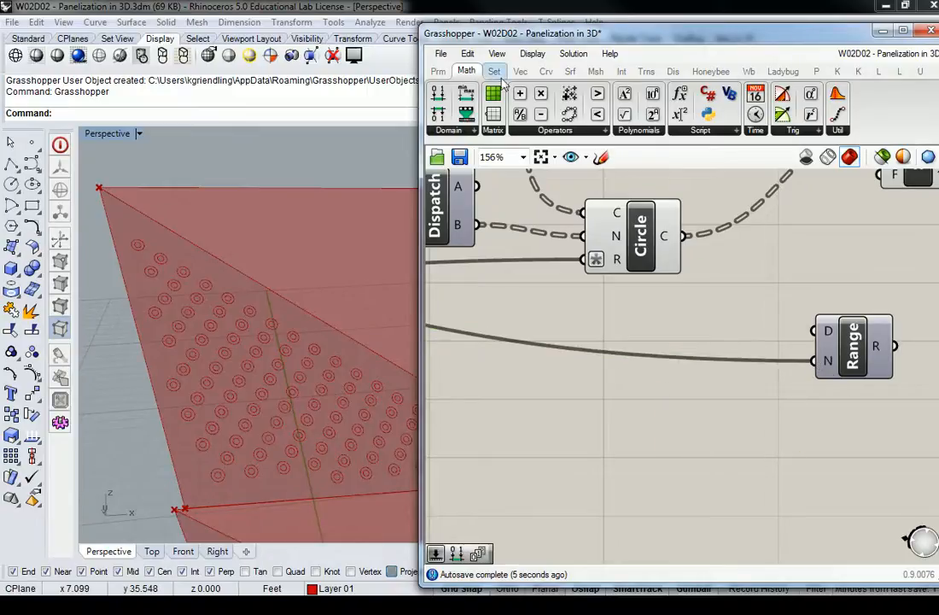
# Add a Construct Domain component beside the Range component and connect its output to the Range's D input.
pyautogui.click(469, 129)
pyautogui.moveTo(465, 96); pyautogui.dragTo(823, 330)
pyautogui.moveTo(736, 334); pyautogui.dragTo(725, 410)
pyautogui.moveTo(592, 400); pyautogui.dragTo(683, 380, button='right')
pyautogui.click(684, 380)
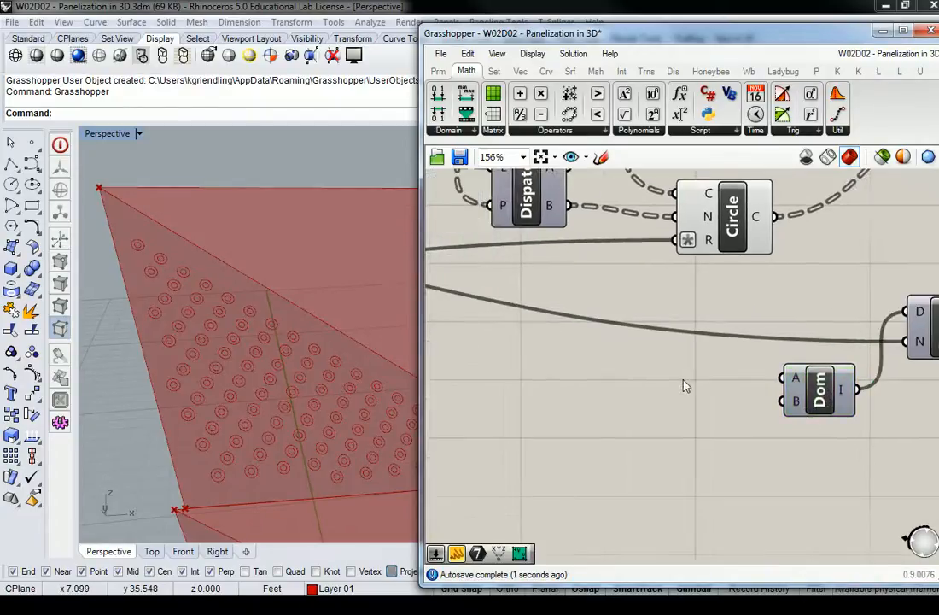
# Add a small Panel, duplicate it below, and connect the two Panels to the Construct Domain's A and B inputs.
pyautogui.click(439, 71)
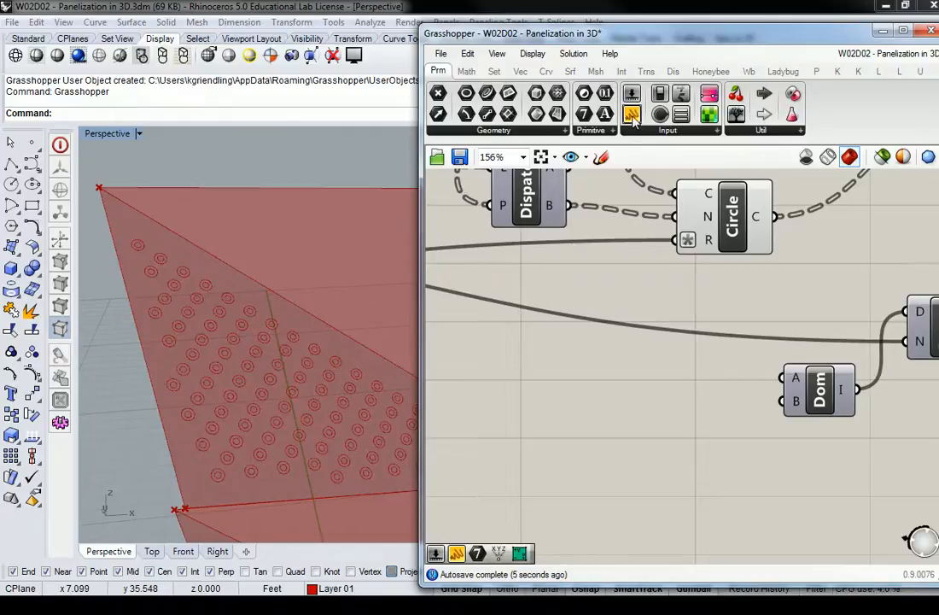
pyautogui.moveTo(632, 117); pyautogui.dragTo(668, 372)
pyautogui.moveTo(761, 431); pyautogui.dragTo(705, 414)
pyautogui.hotkey('ctrl', 'c')
pyautogui.hotkey('ctrl', 'v')
pyautogui.moveTo(730, 378); pyautogui.dragTo(782, 377)
pyautogui.moveTo(731, 414); pyautogui.dragTo(784, 410)
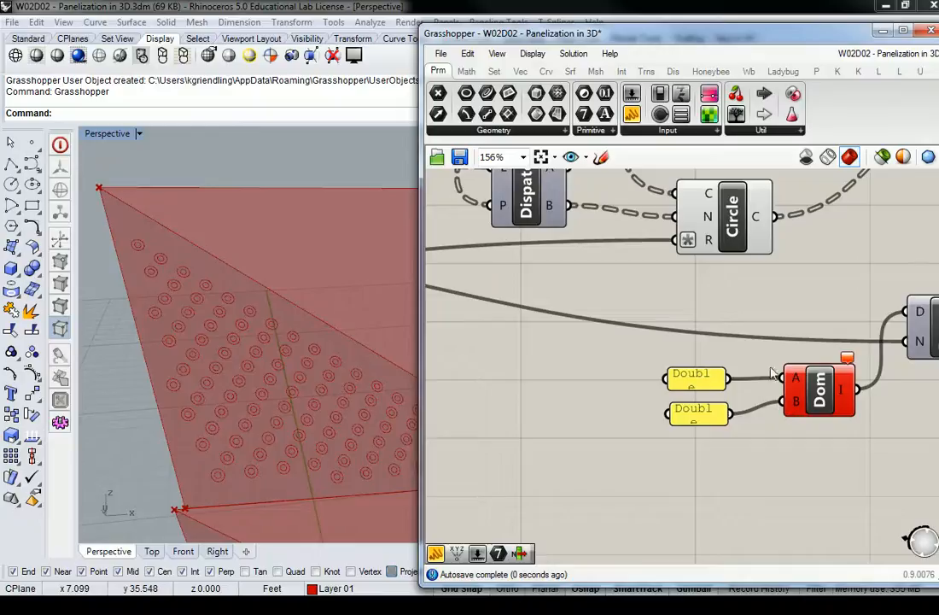
# Set the Panel feeding the domain's A input to .25 and the one feeding B to 1.5.
pyautogui.doubleClick(703, 373)
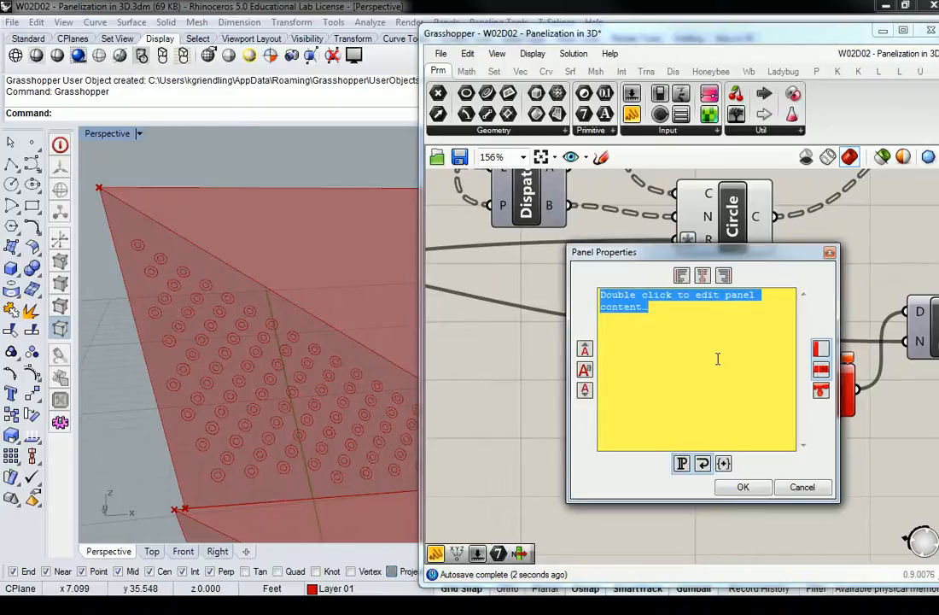
pyautogui.write('.25')
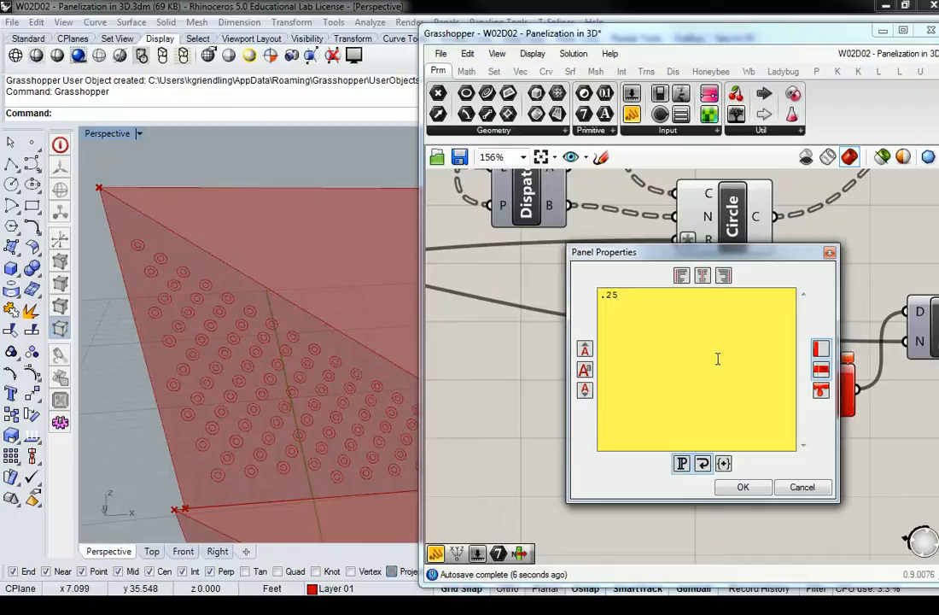
pyautogui.click(743, 487)
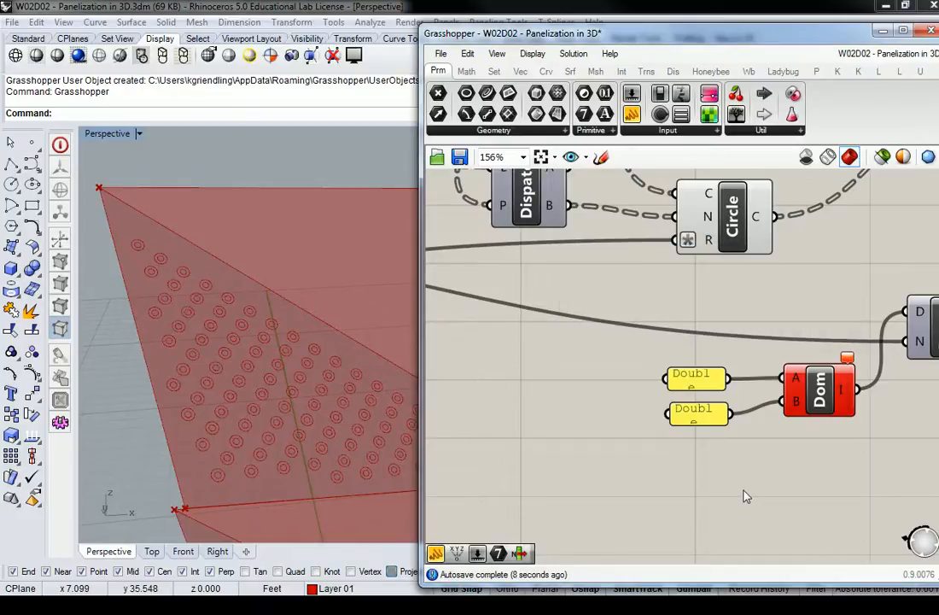
pyautogui.doubleClick(704, 419)
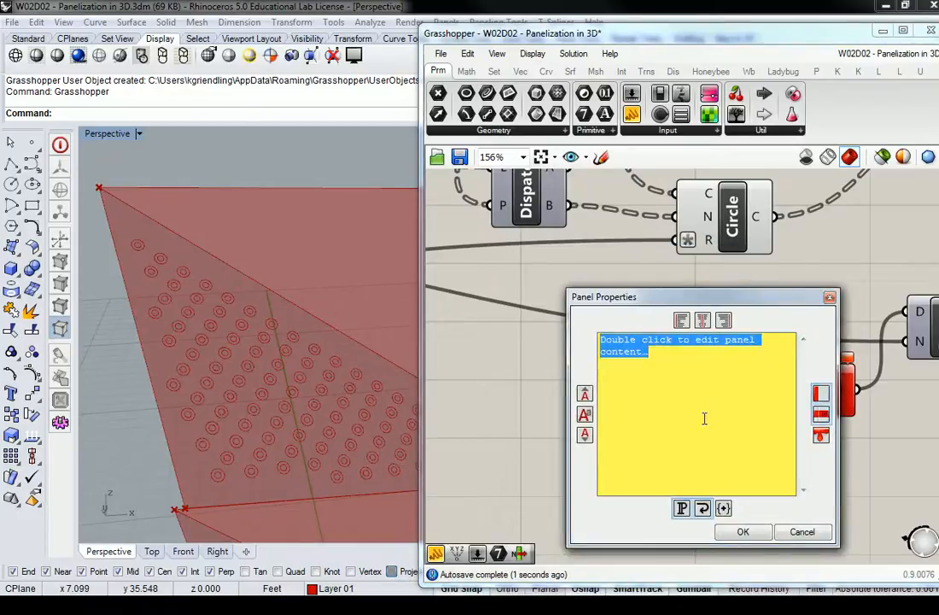
pyautogui.write('1.5')
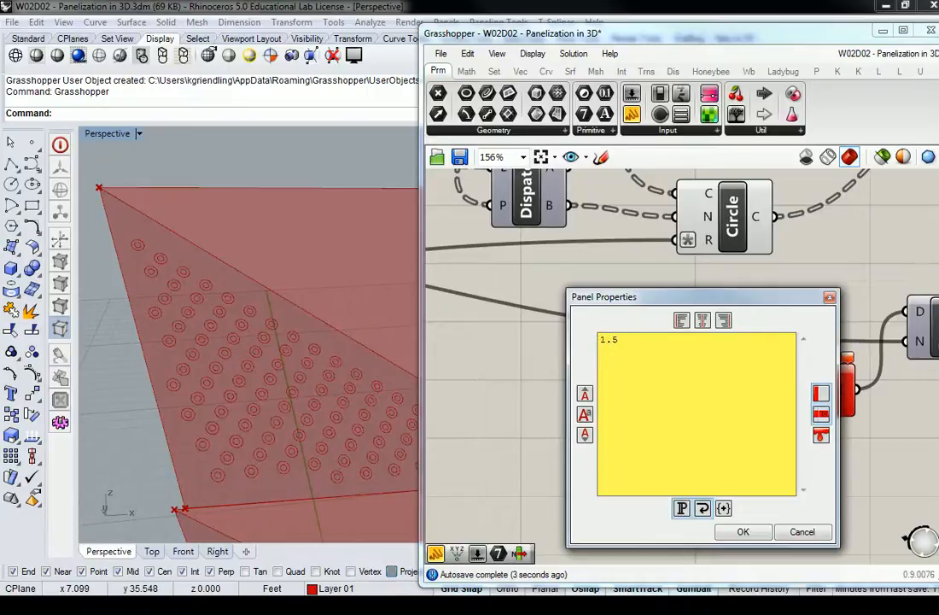
pyautogui.click(739, 531)
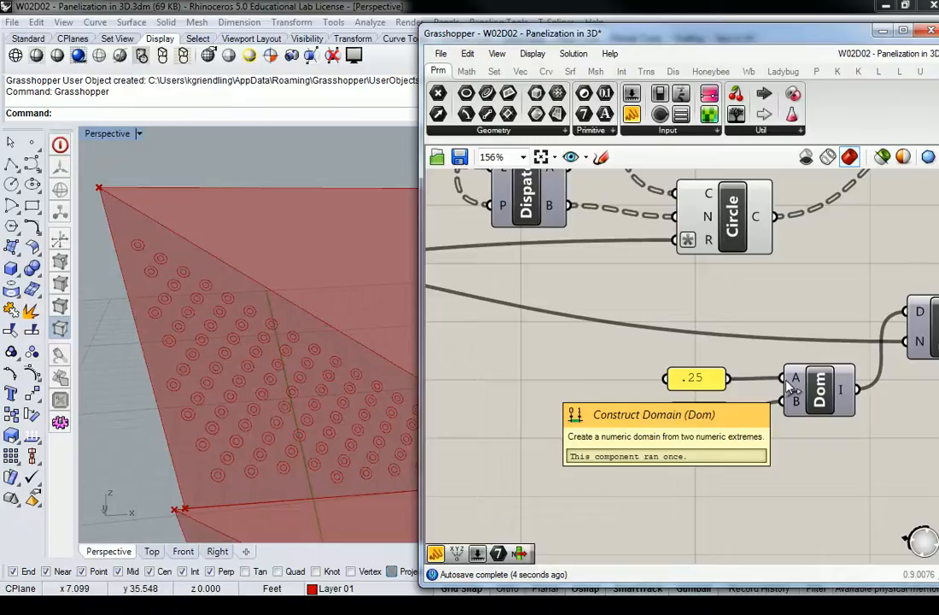
# Add the expression x/12 to the A input of the Construct Domain component.
pyautogui.scroll(-1, 790, 384)
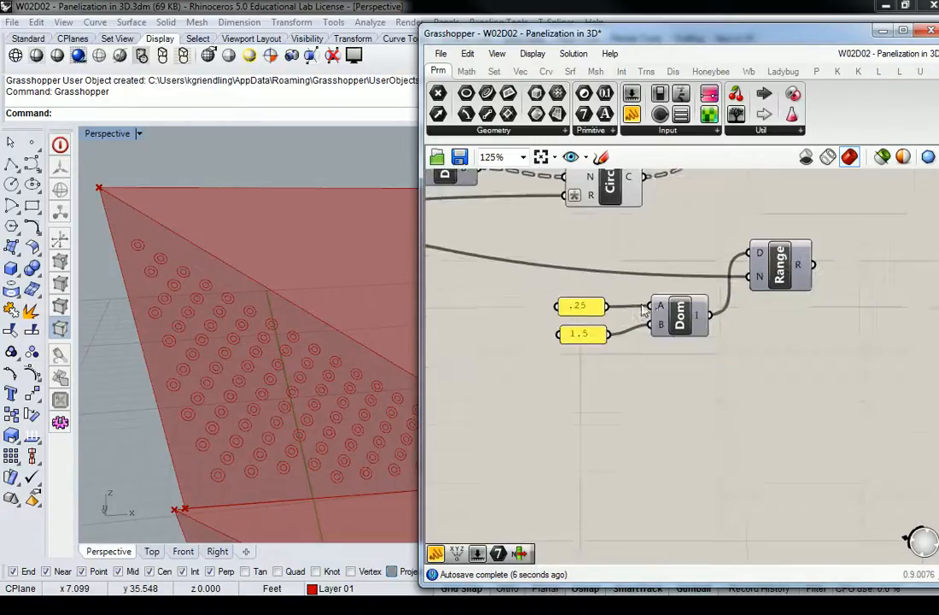
pyautogui.rightClick(660, 313)
pyautogui.moveTo(709, 455)
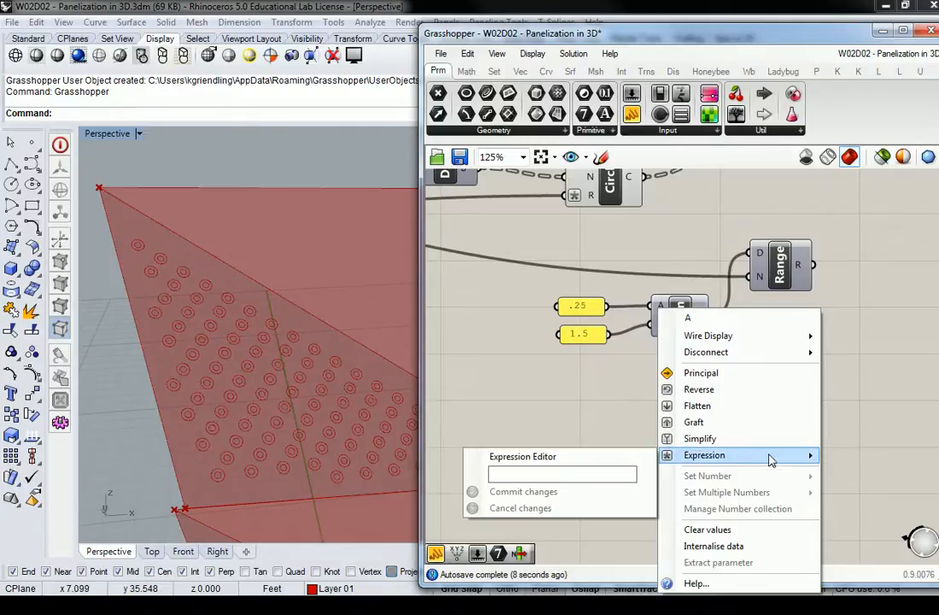
pyautogui.click(627, 474)
pyautogui.write('x/2')
pyautogui.click(517, 492)
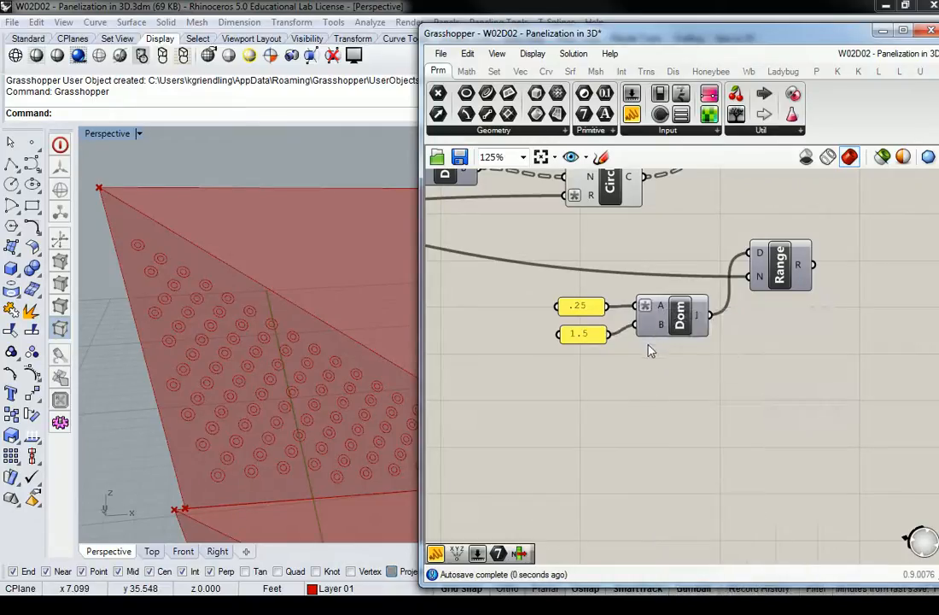
# Add the expression x/12 to the B input of the Construct Domain component.
pyautogui.rightClick(660, 322)
pyautogui.moveTo(709, 456)
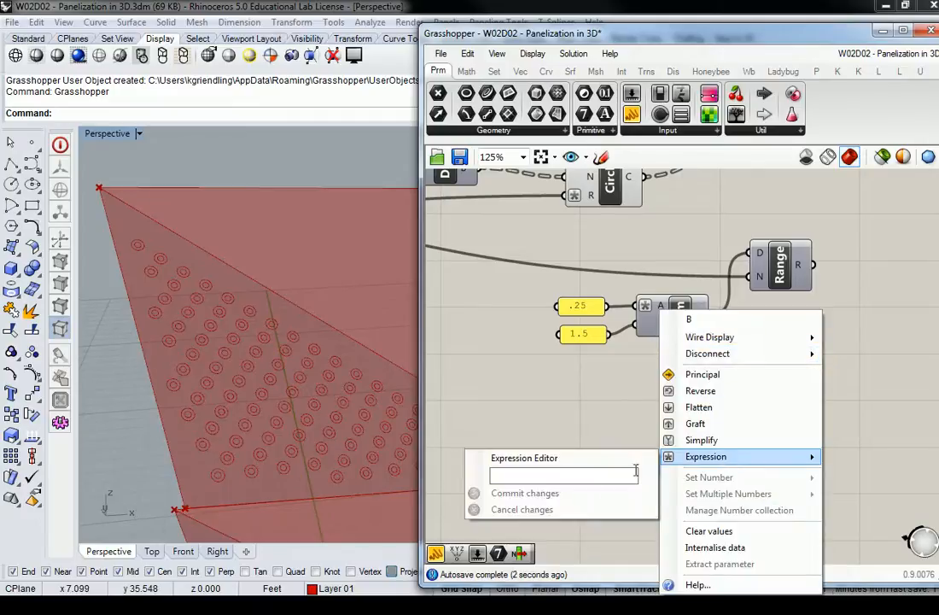
pyautogui.click(571, 477)
pyautogui.write('x/2')
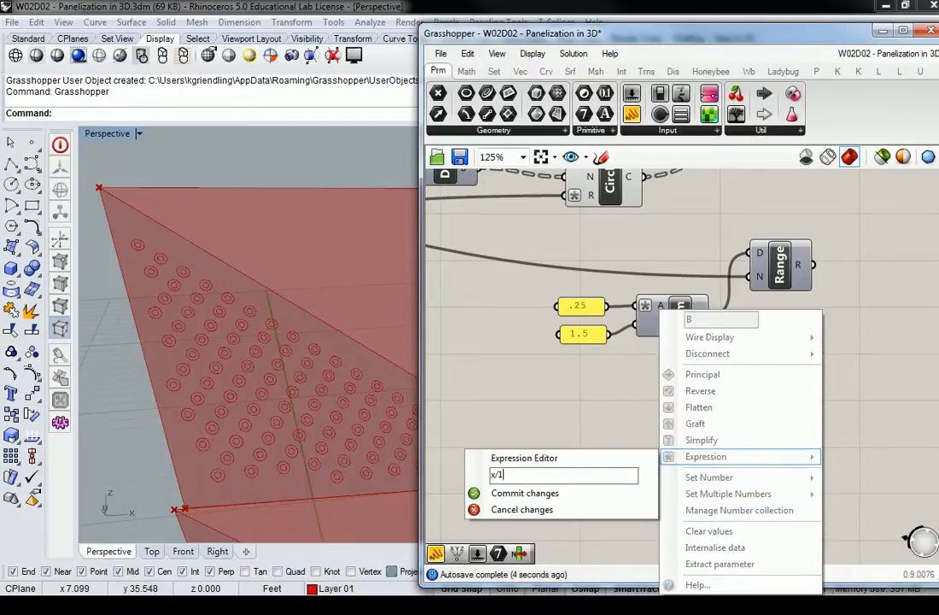
pyautogui.click(522, 493)
# Examine the Range component's list of output values and its N input.
pyautogui.moveTo(687, 292); pyautogui.dragTo(676, 345, button='right')
pyautogui.moveTo(592, 346); pyautogui.dragTo(594, 371, button='right')
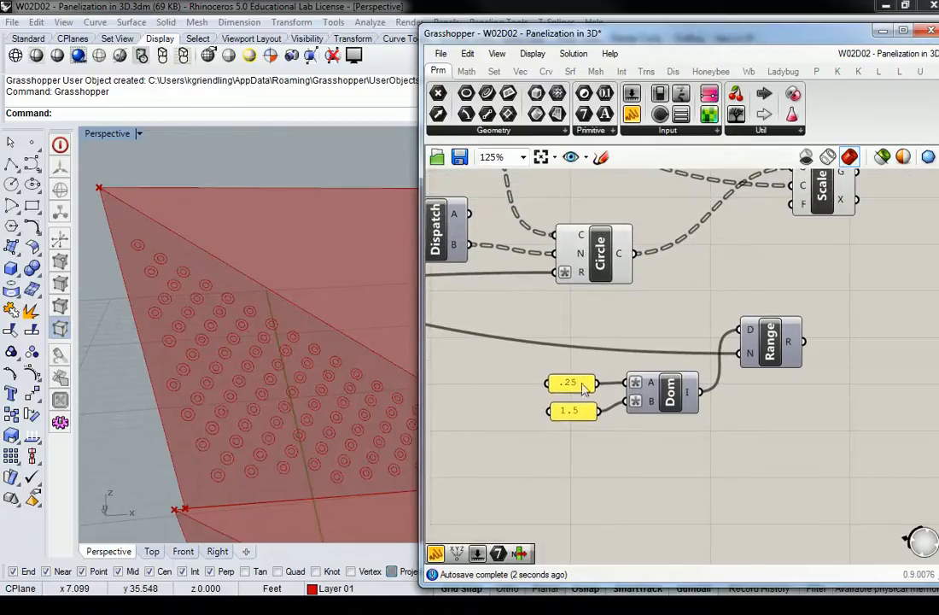
pyautogui.moveTo(754, 337)
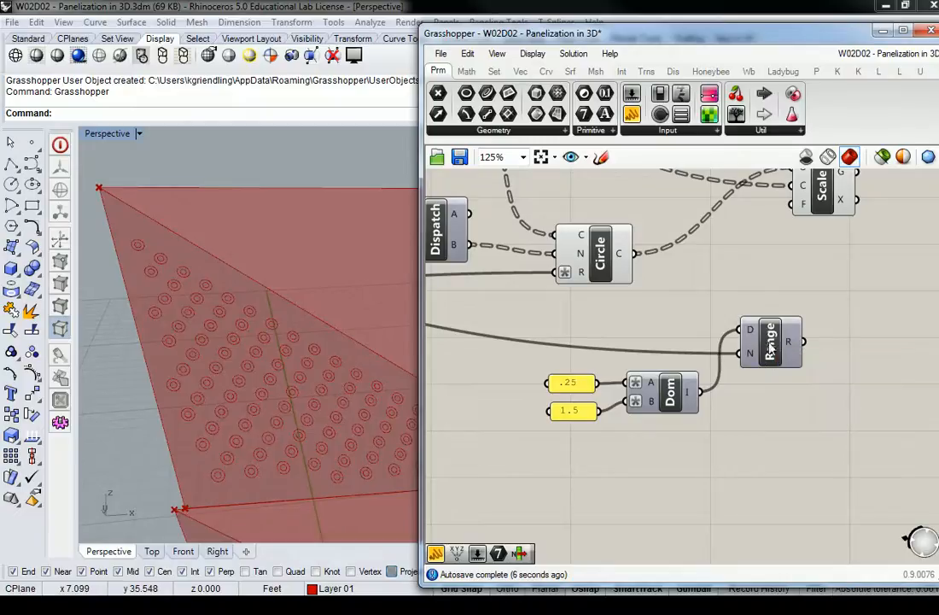
pyautogui.moveTo(789, 345)
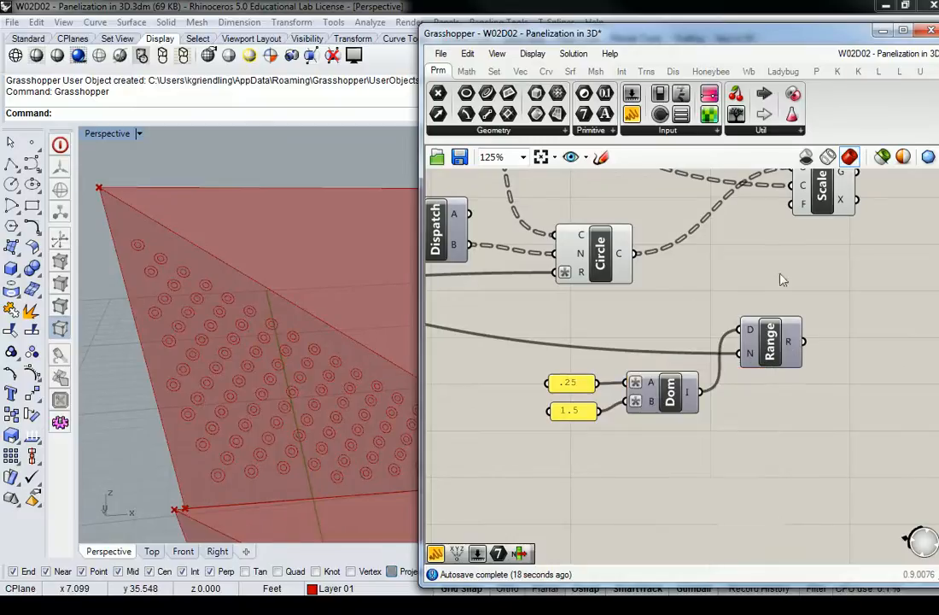
pyautogui.moveTo(780, 259); pyautogui.dragTo(728, 352, button='right')
pyautogui.moveTo(743, 438)
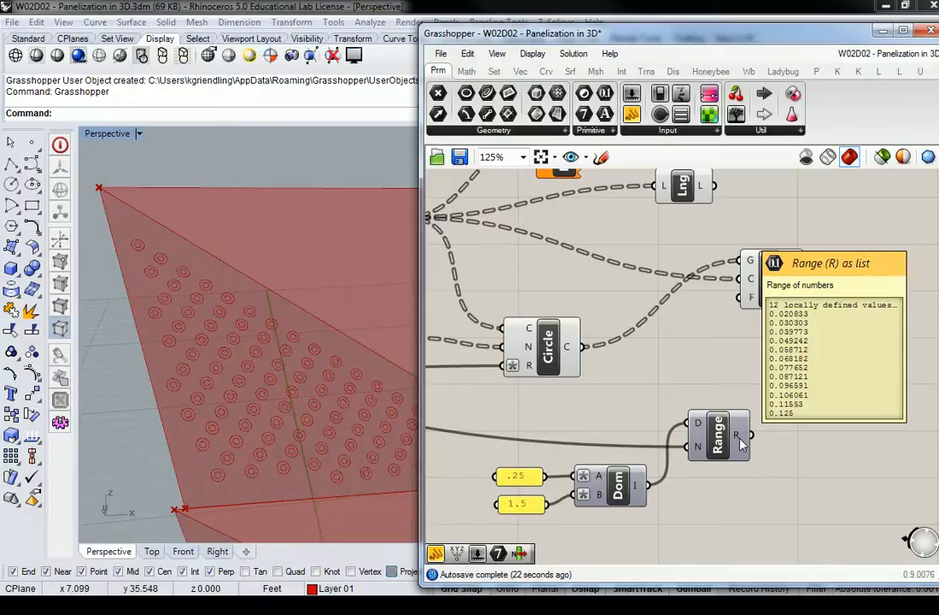
pyautogui.moveTo(699, 447)
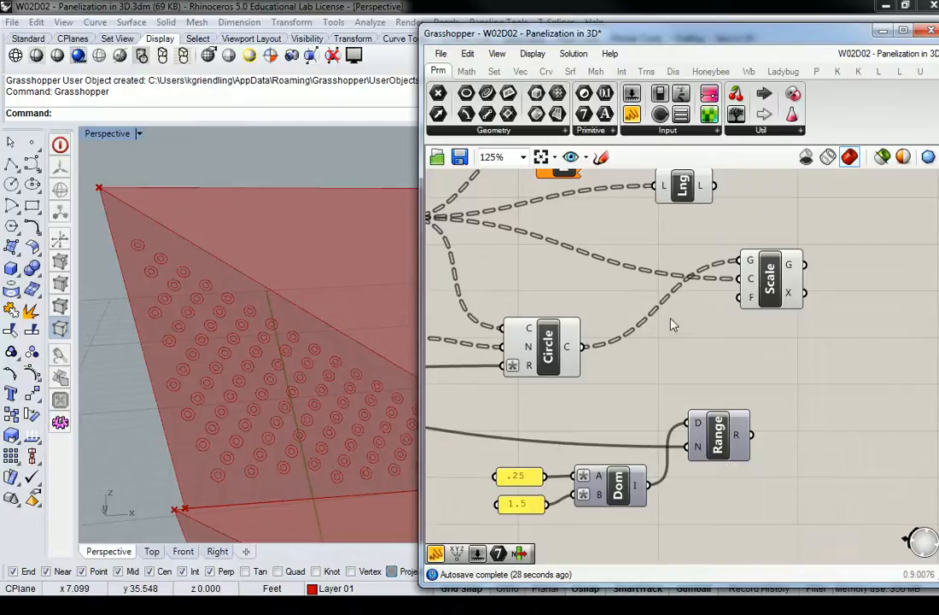
# Move the Scale component farther from the Circle component and turn off the Circle component's preview.
pyautogui.scroll(-3, 752, 372)
pyautogui.scroll(2, 733, 386)
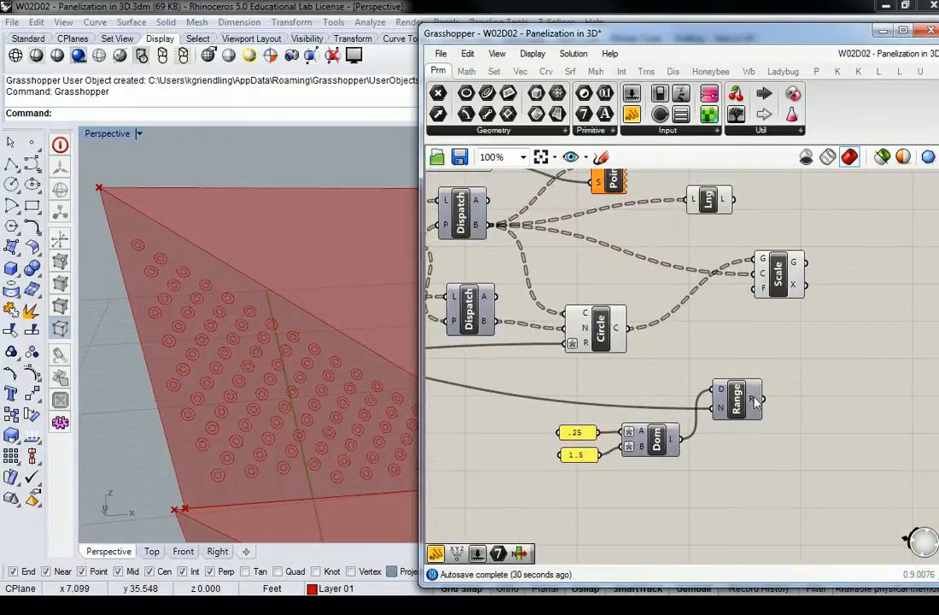
pyautogui.moveTo(755, 401)
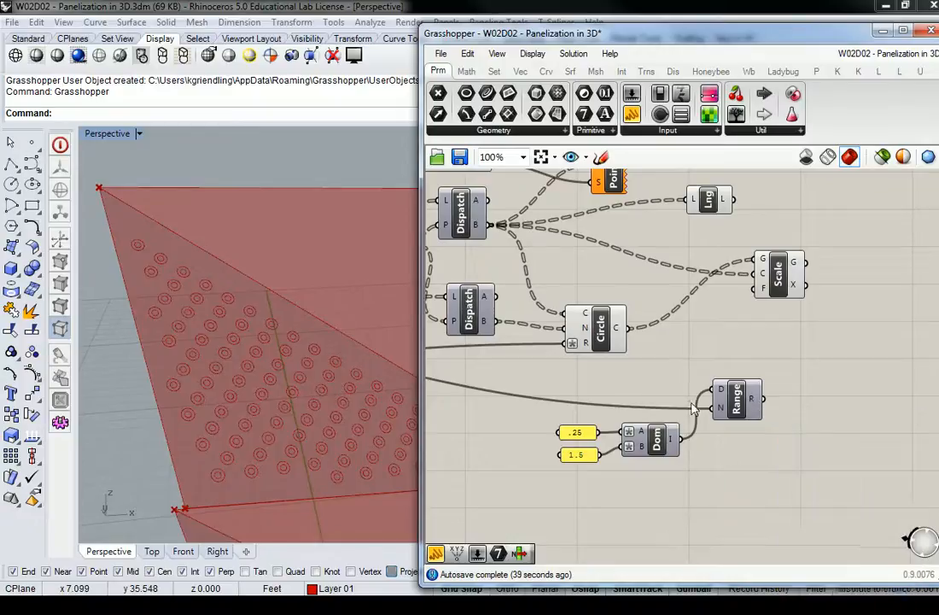
pyautogui.moveTo(784, 287); pyautogui.dragTo(852, 286)
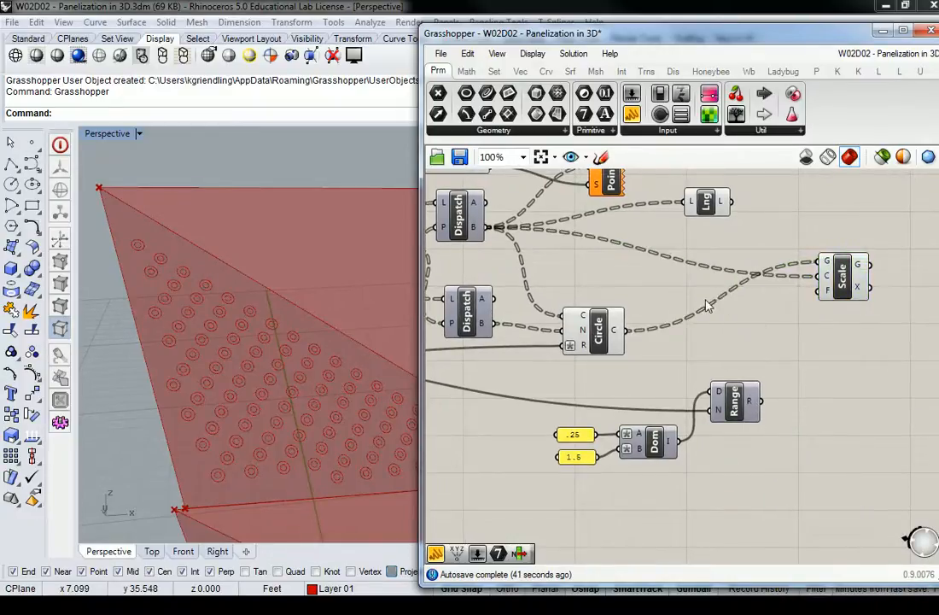
pyautogui.moveTo(738, 252); pyautogui.dragTo(831, 278, button='right')
pyautogui.click(689, 357)
pyautogui.rightClick(694, 359)
pyautogui.click(725, 383)
pyautogui.click(717, 322)
# Connect the Range component's R output to the F input of the Scale component.
pyautogui.moveTo(788, 320); pyautogui.dragTo(687, 318, button='right')
pyautogui.moveTo(742, 416); pyautogui.dragTo(812, 313)
pyautogui.click(787, 407)
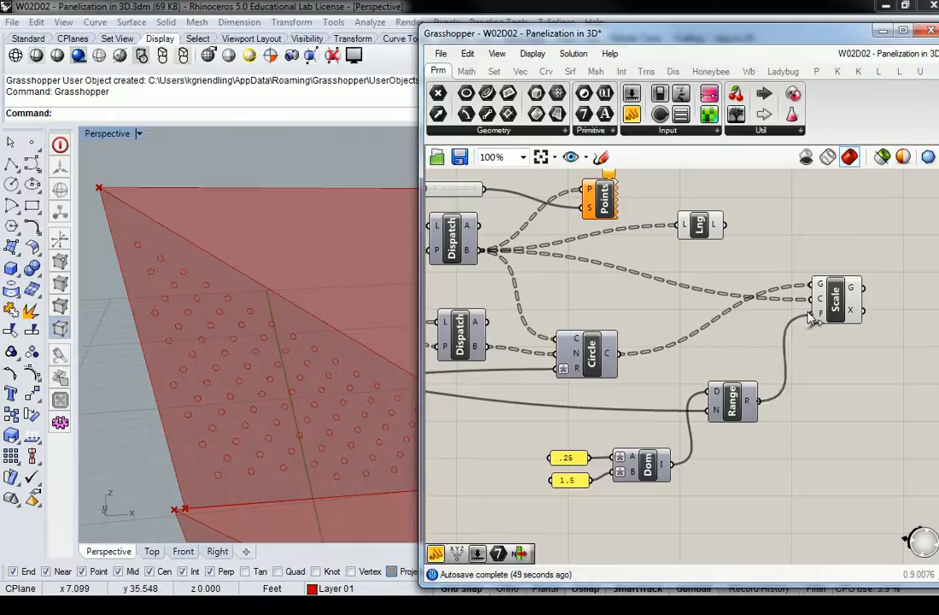
# Examine the scaled circles on the 3D panels in the Perspective viewport, up close and across the whole surface.
pyautogui.click(333, 437)
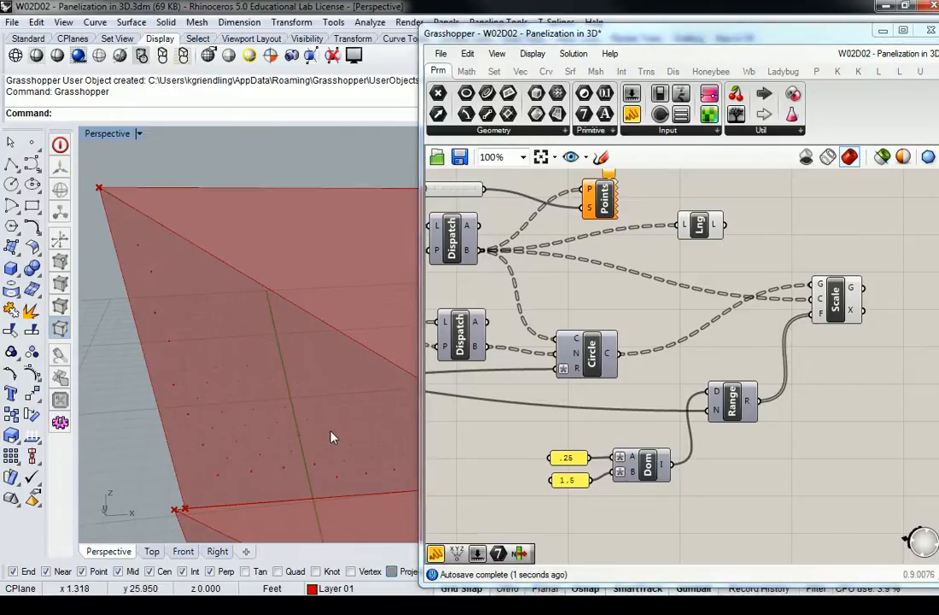
pyautogui.scroll(5, 316, 445)
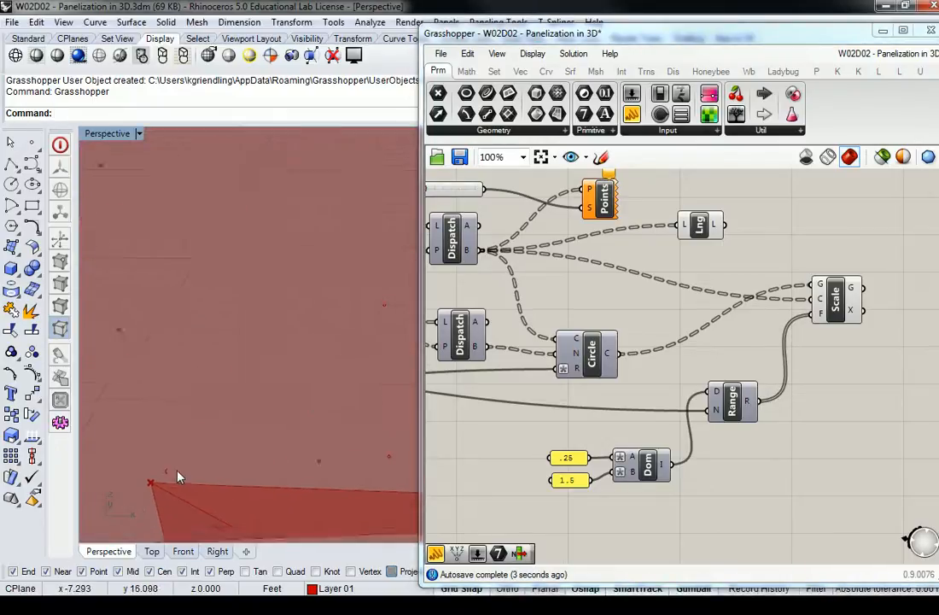
pyautogui.scroll(-4, 188, 472)
pyautogui.scroll(-3, 217, 437)
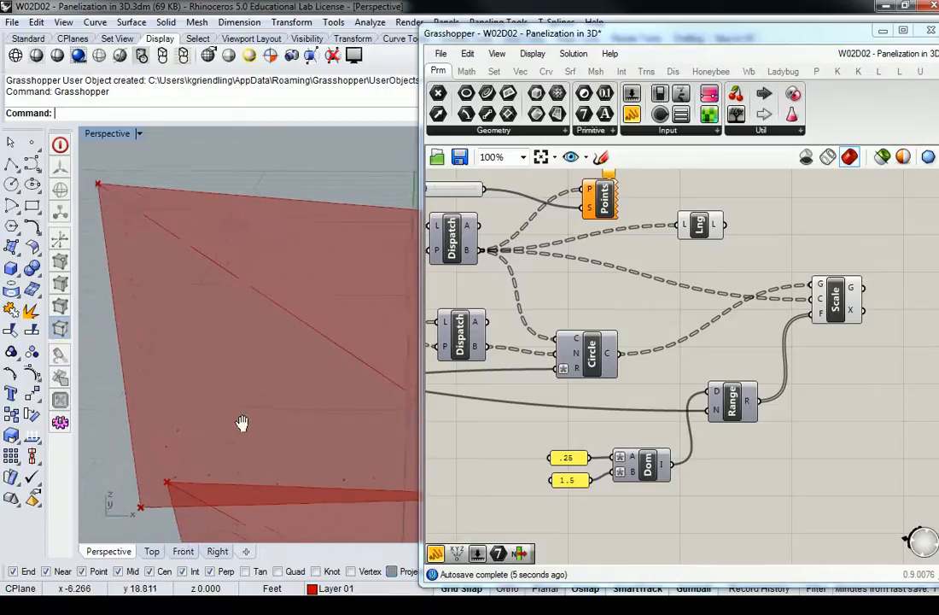
pyautogui.click(570, 459)
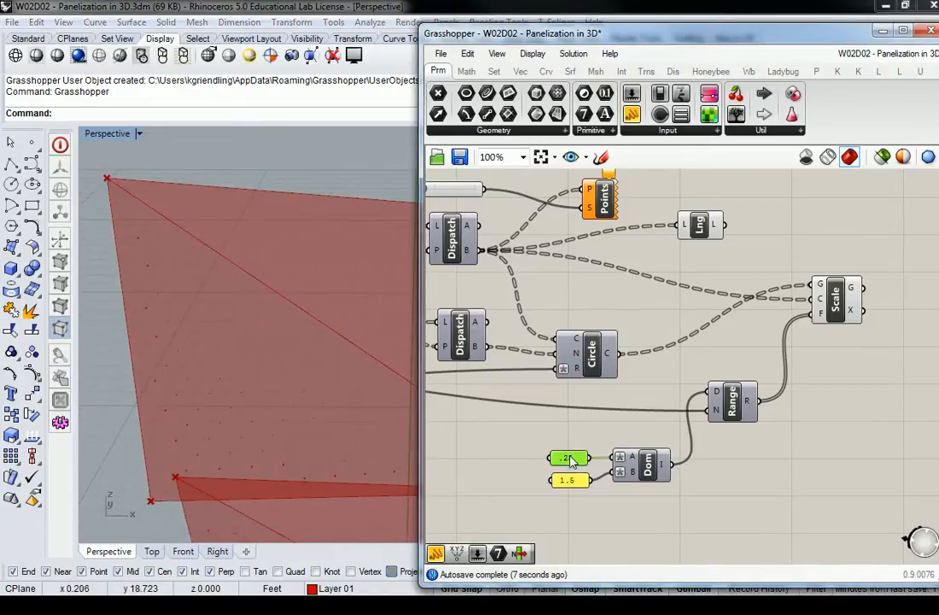
pyautogui.scroll(-4, 296, 341)
pyautogui.scroll(-5, 296, 341)
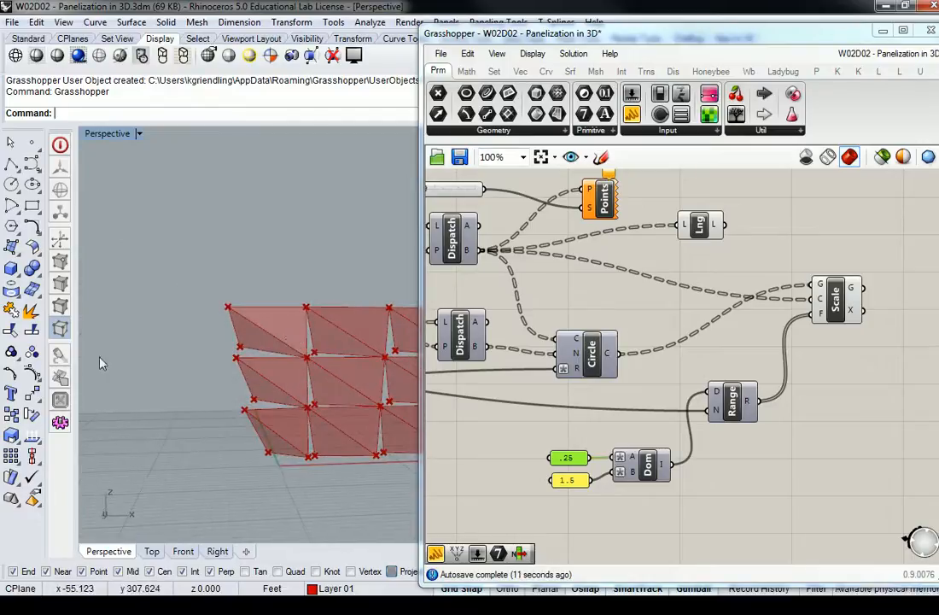
pyautogui.moveTo(98, 360); pyautogui.dragTo(256, 308, button='right')
pyautogui.click(639, 419)
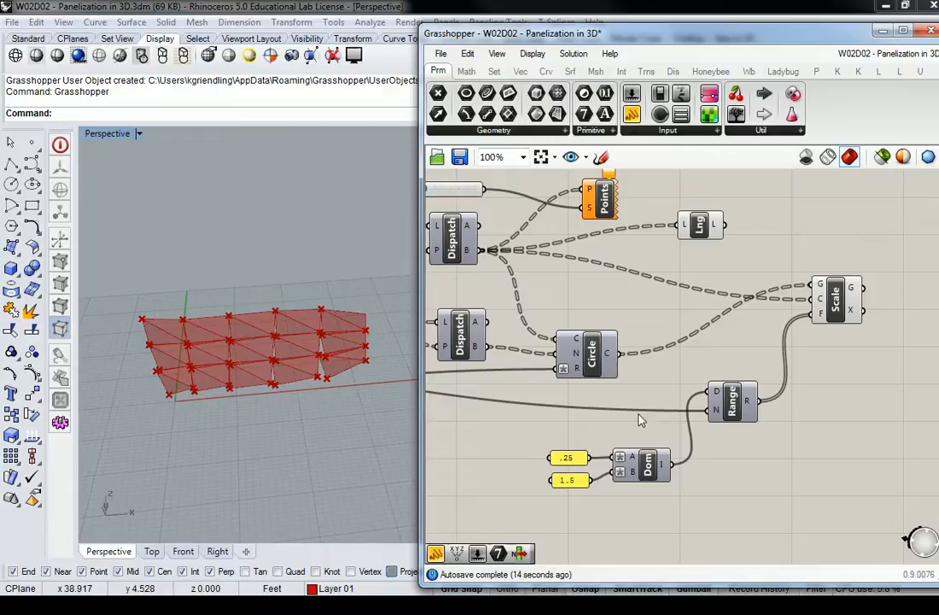
# Set the Panel feeding the domain's A input to 1 and the one feeding B to 6.
pyautogui.doubleClick(569, 458)
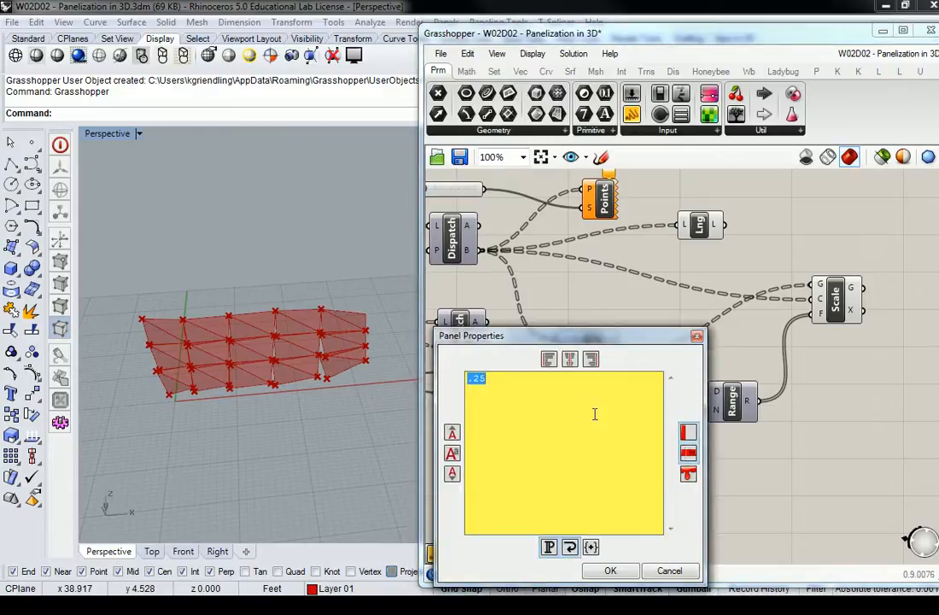
pyautogui.write('1')
pyautogui.click(611, 573)
pyautogui.doubleClick(573, 481)
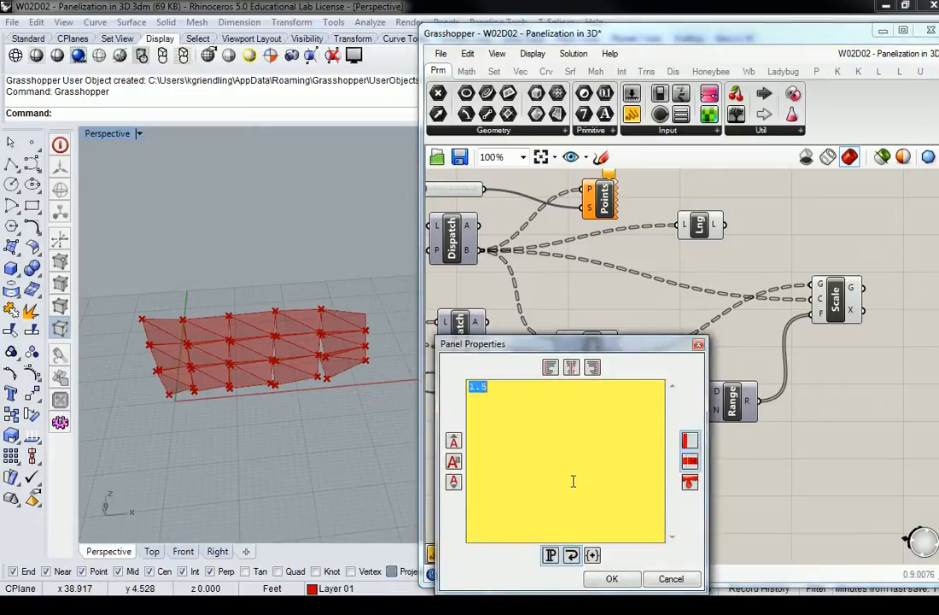
pyautogui.write('6')
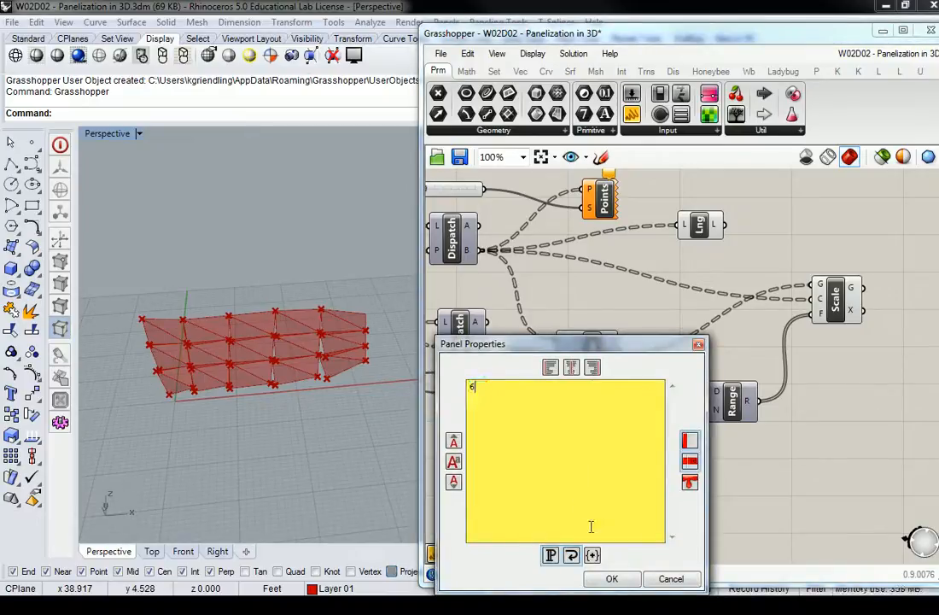
pyautogui.click(611, 578)
# Inspect the rescaled circles on the panels and compare the Range output values with the Scale component's factor input.
pyautogui.scroll(10, 242, 361)
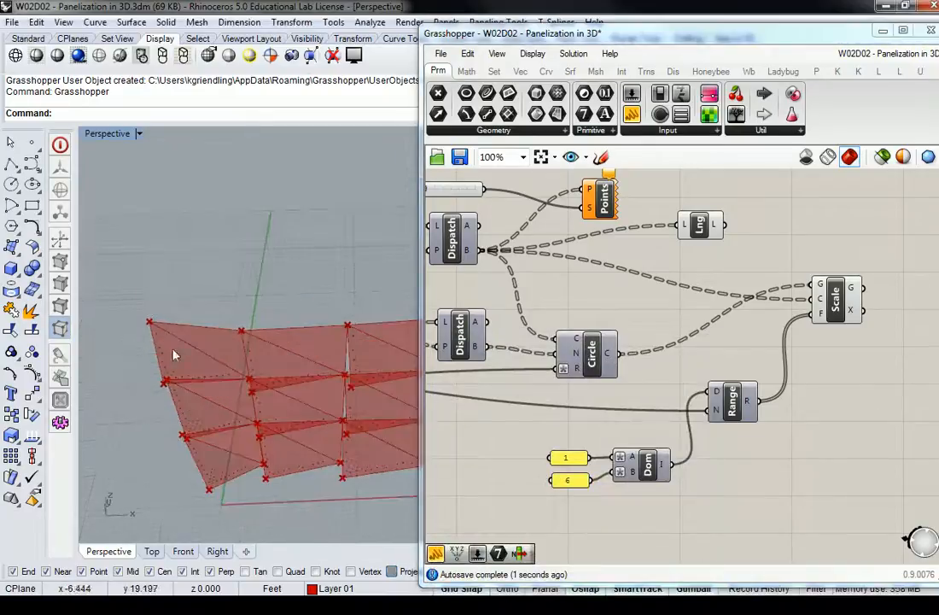
pyautogui.moveTo(243, 361); pyautogui.dragTo(264, 351, button='right')
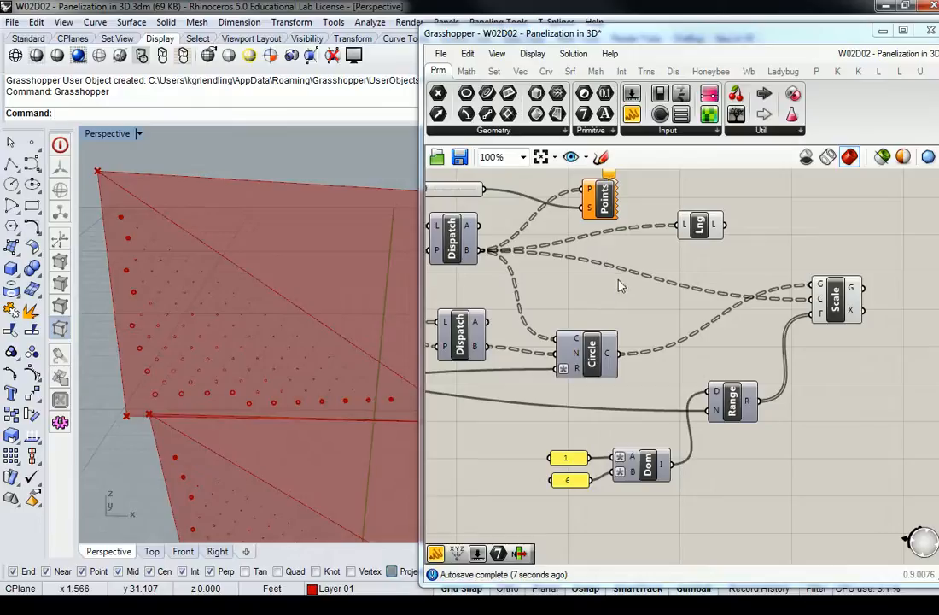
pyautogui.moveTo(750, 404)
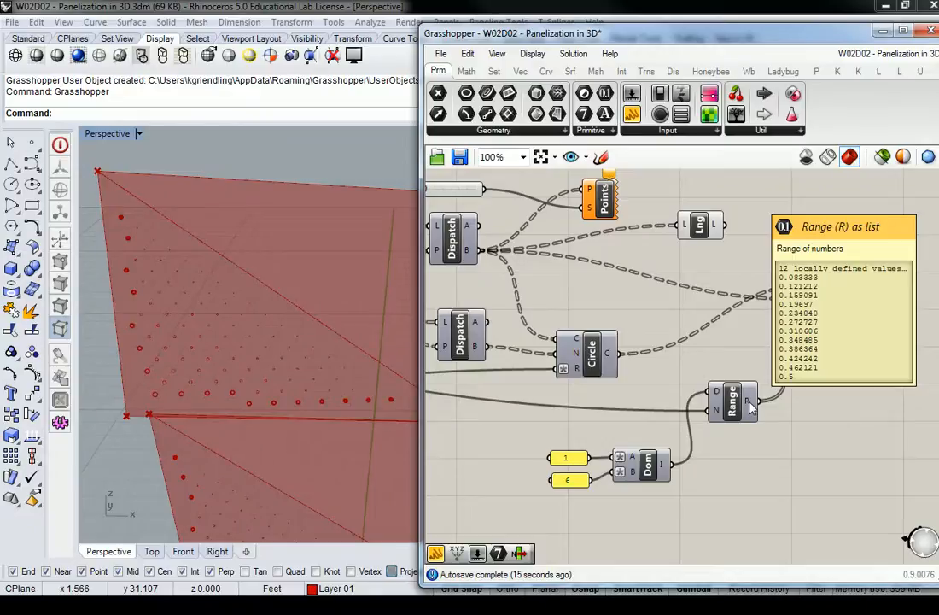
pyautogui.moveTo(822, 316)
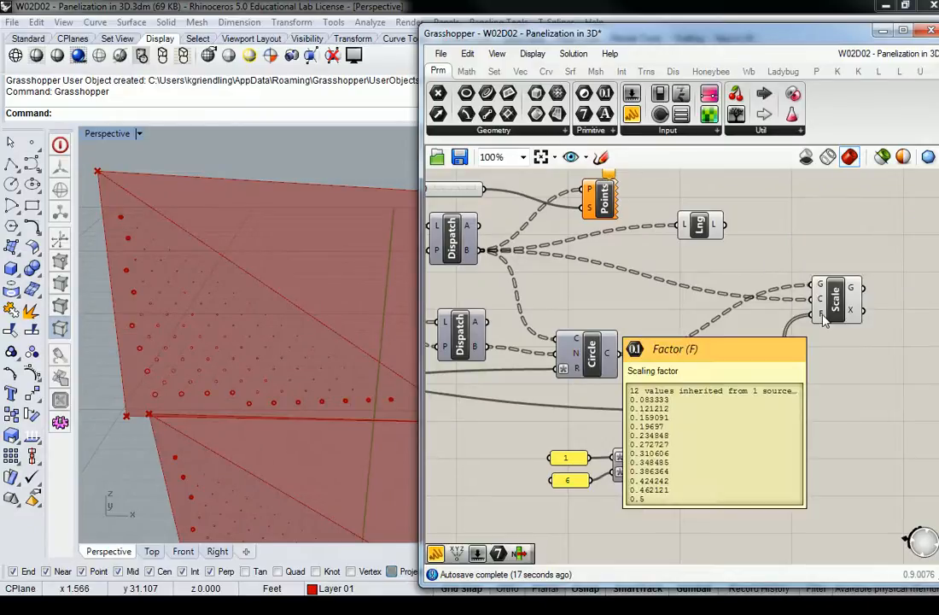
pyautogui.moveTo(822, 316); pyautogui.dragTo(712, 353, button='right')
pyautogui.moveTo(743, 329)
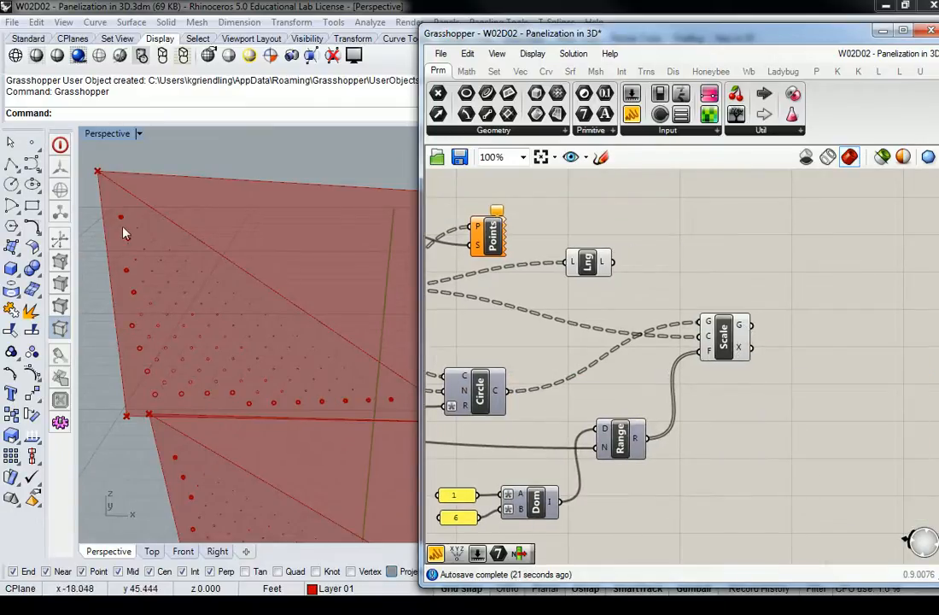
# Examine the concentric circles at individual points along the edge and corner of the first panel.
pyautogui.scroll(5, 124, 239)
pyautogui.scroll(6, 106, 205)
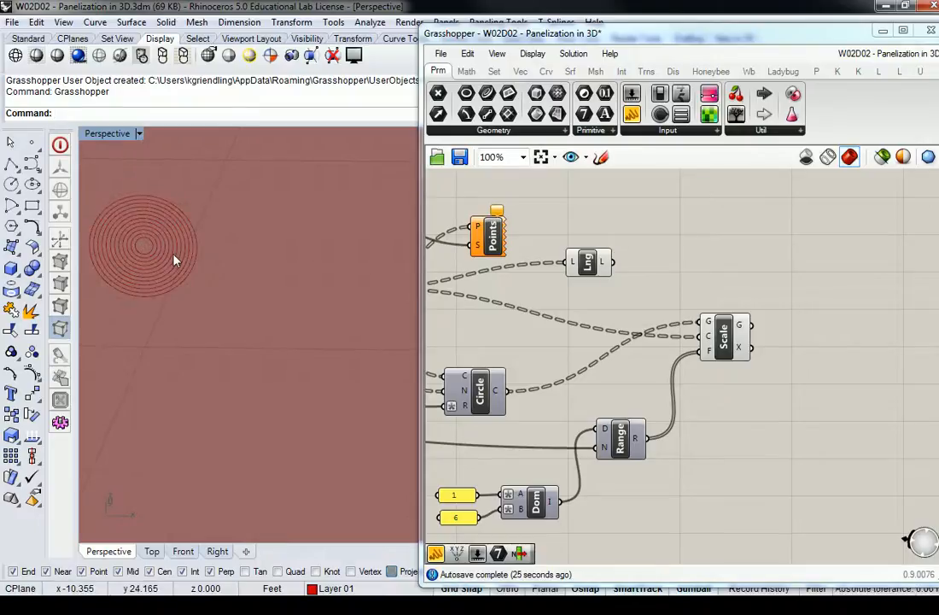
pyautogui.scroll(-6, 196, 254)
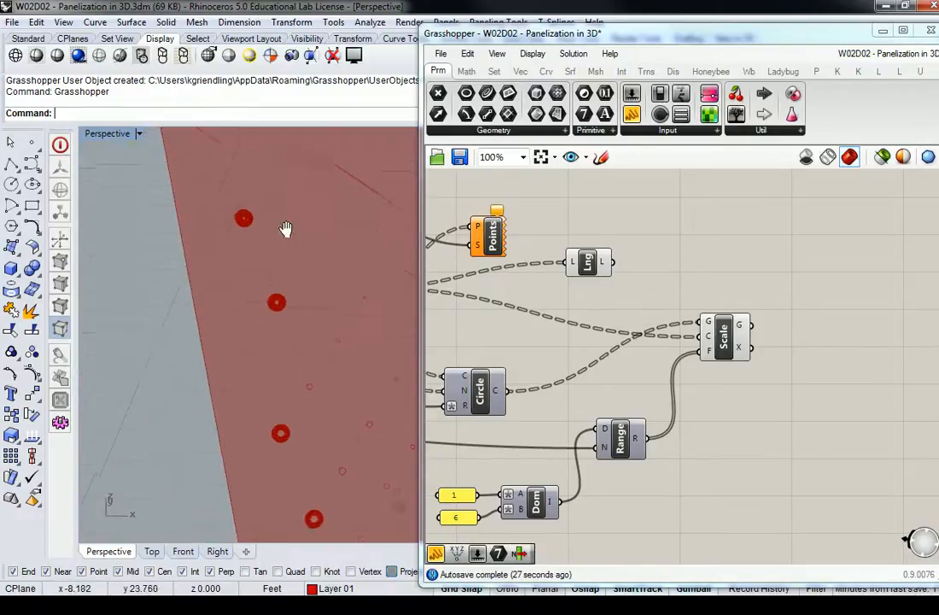
pyautogui.scroll(-5, 230, 268)
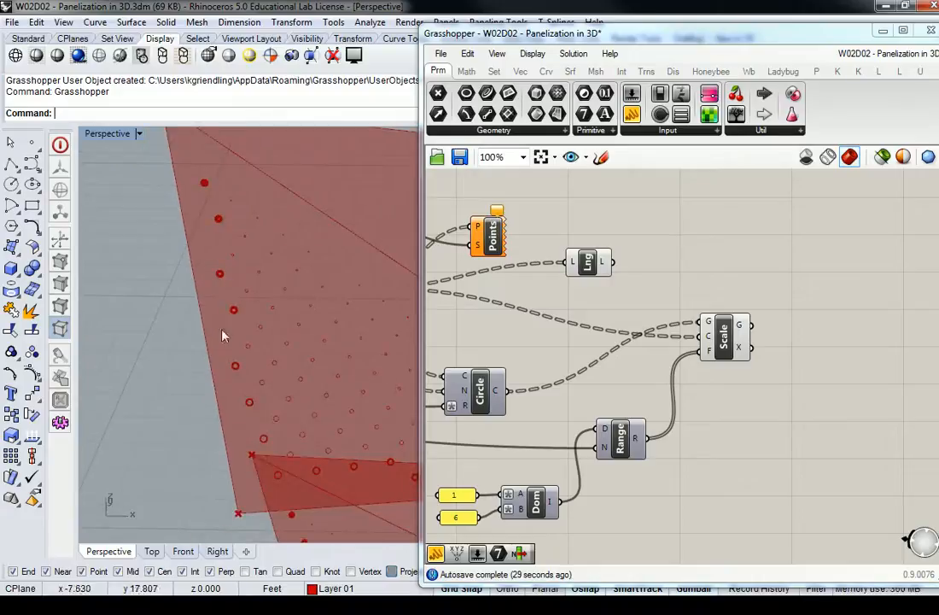
pyautogui.scroll(6, 199, 404)
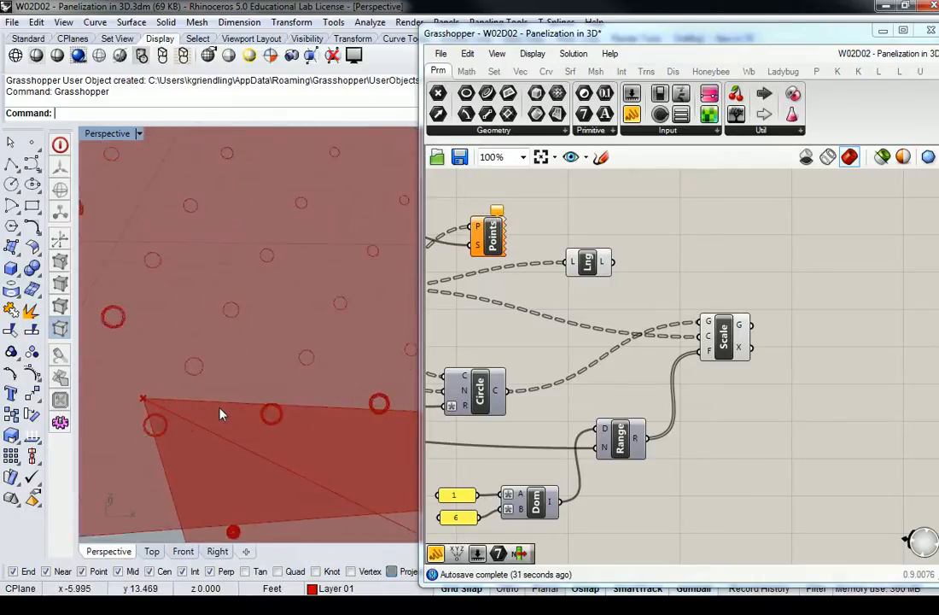
pyautogui.keyDown('shift'); pyautogui.moveTo(171, 402); pyautogui.dragTo(243, 385, button='right'); pyautogui.keyUp('shift')
pyautogui.scroll(3, 240, 392)
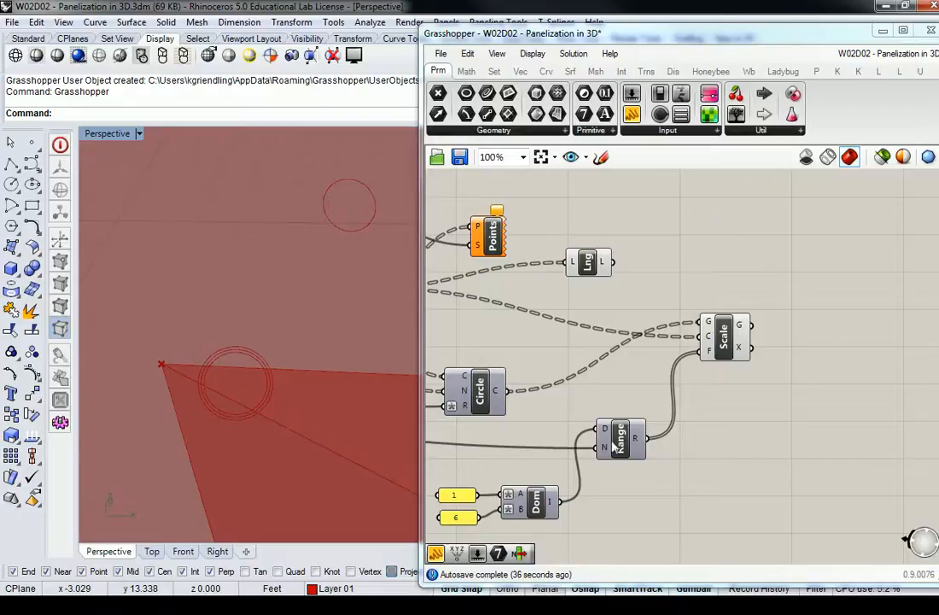
# Check the Range component's output list and N input, then the values from the List Length component.
pyautogui.moveTo(639, 442)
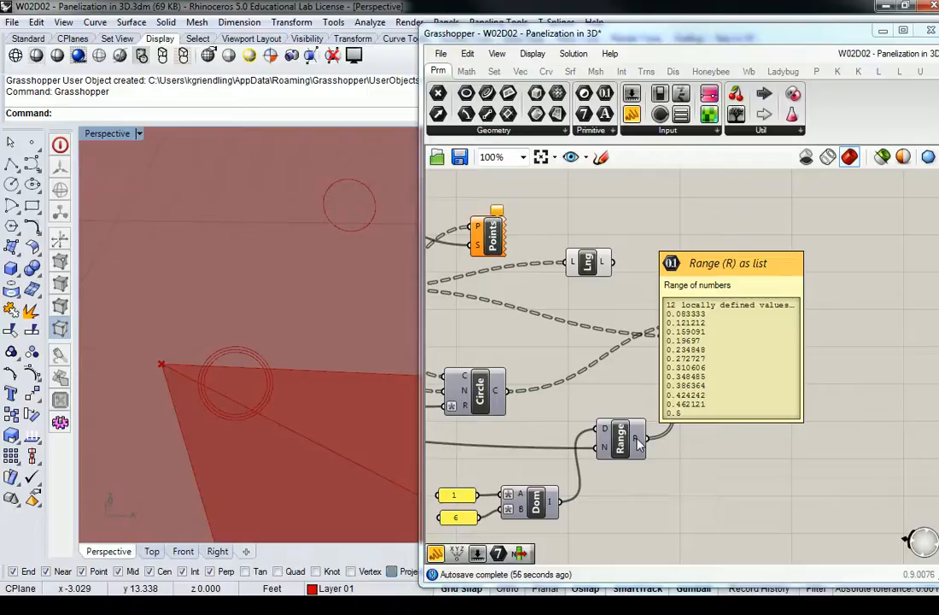
pyautogui.moveTo(638, 442); pyautogui.dragTo(732, 399, button='right')
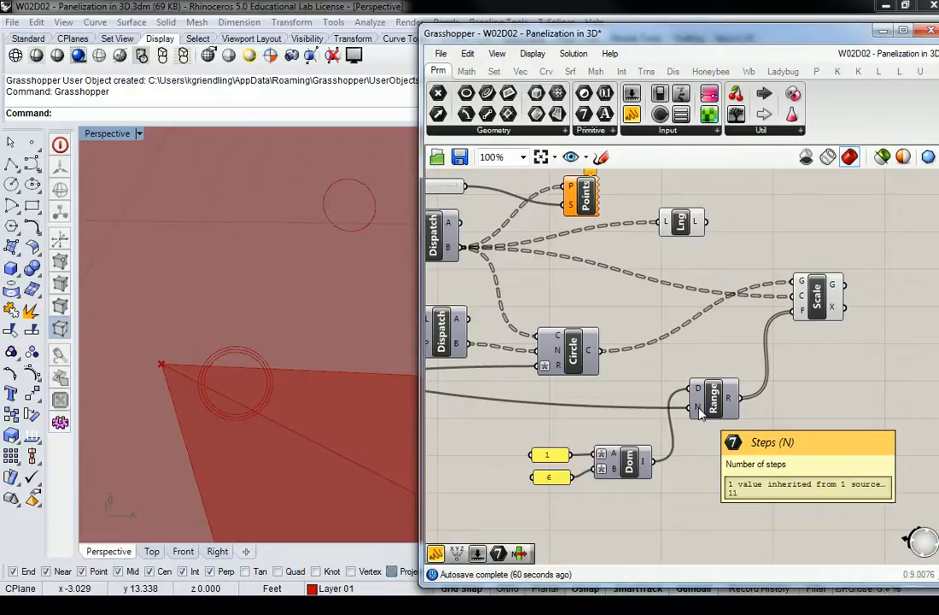
pyautogui.moveTo(705, 316); pyautogui.dragTo(742, 361, button='right')
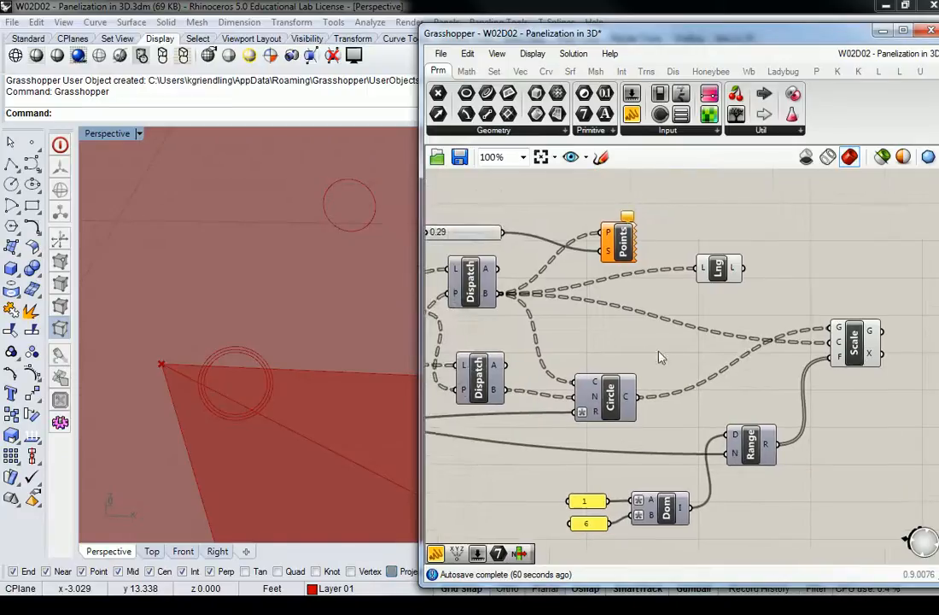
pyautogui.moveTo(719, 270); pyautogui.dragTo(711, 285)
pyautogui.moveTo(724, 284)
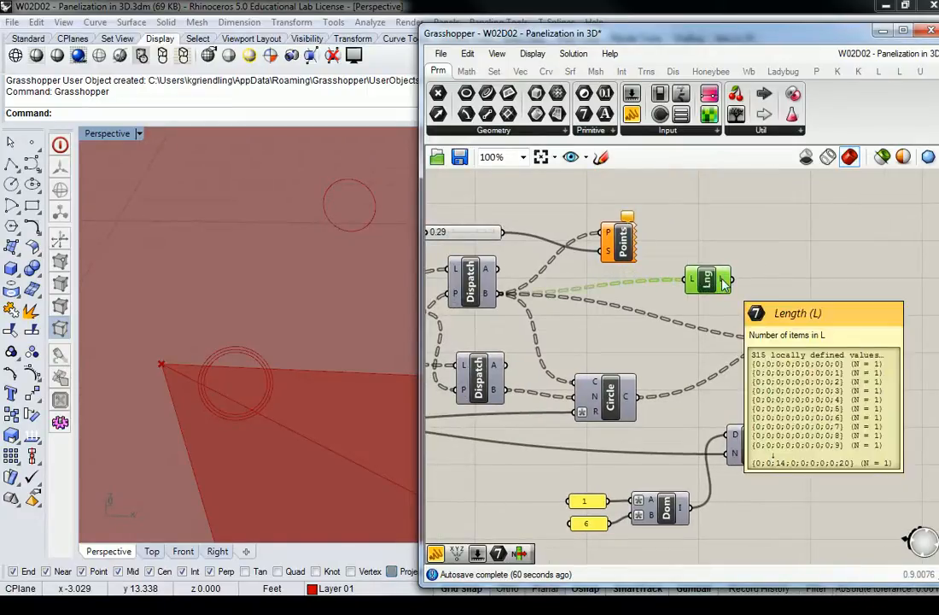
# Place a Panel, connect it to the List Length output, and enlarge it to show the list.
pyautogui.moveTo(633, 114); pyautogui.dragTo(840, 250)
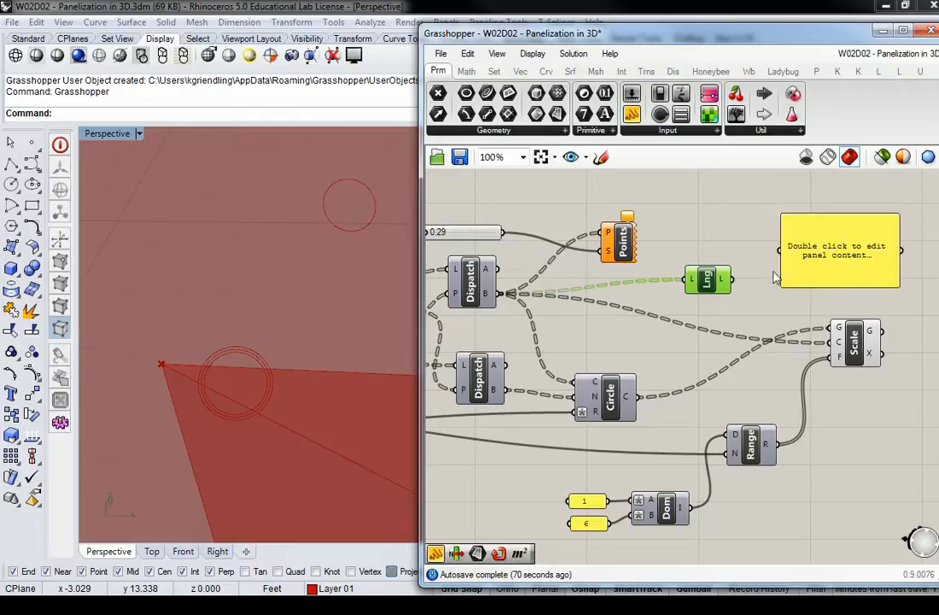
pyautogui.moveTo(732, 281); pyautogui.dragTo(780, 249)
pyautogui.moveTo(835, 252); pyautogui.dragTo(732, 291, button='right')
pyautogui.moveTo(762, 318); pyautogui.dragTo(839, 508)
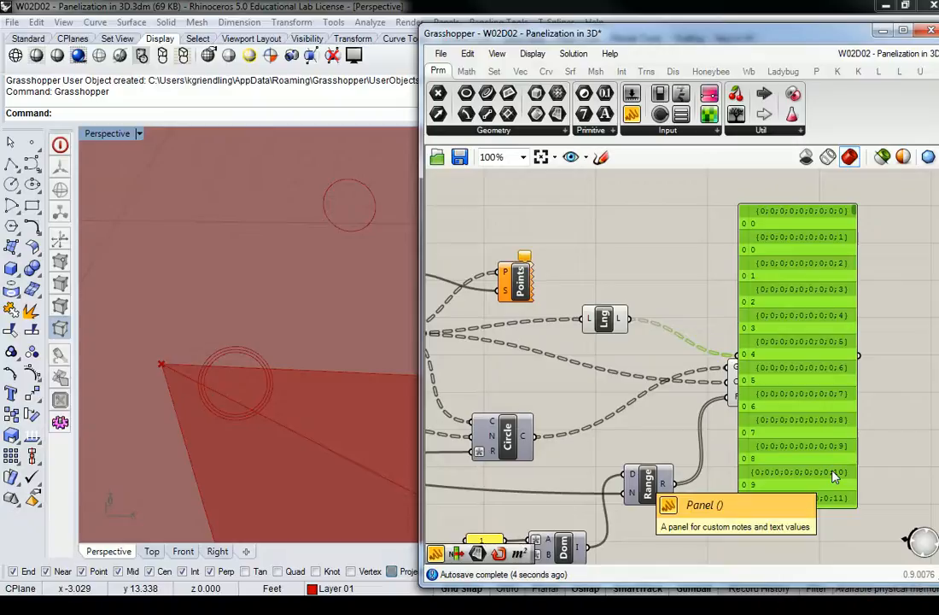
# Review the length value of each branch in the Panel attached to List Length.
pyautogui.moveTo(804, 471); pyautogui.dragTo(857, 429)
pyautogui.moveTo(787, 206); pyautogui.dragTo(734, 254, button='right')
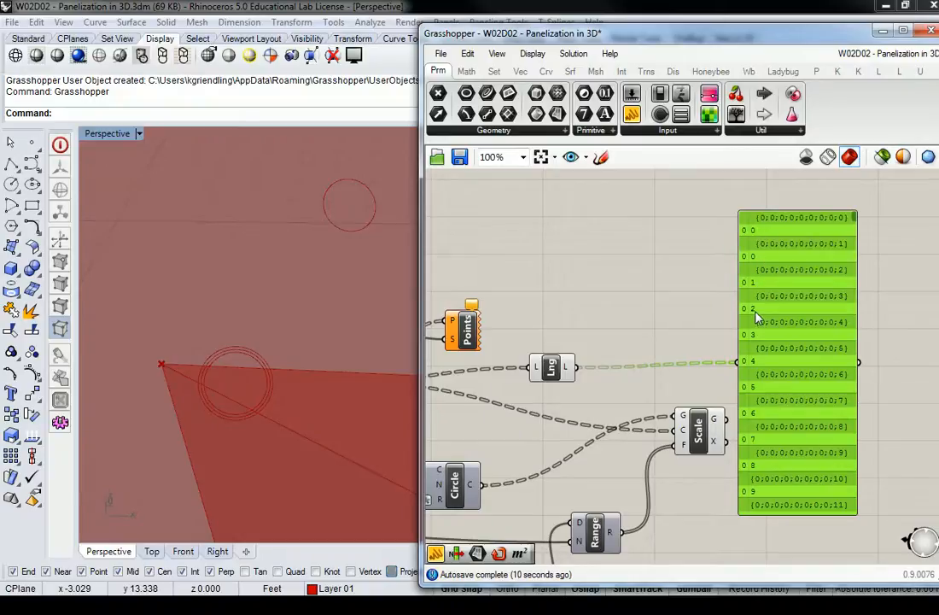
pyautogui.scroll(-3, 778, 329)
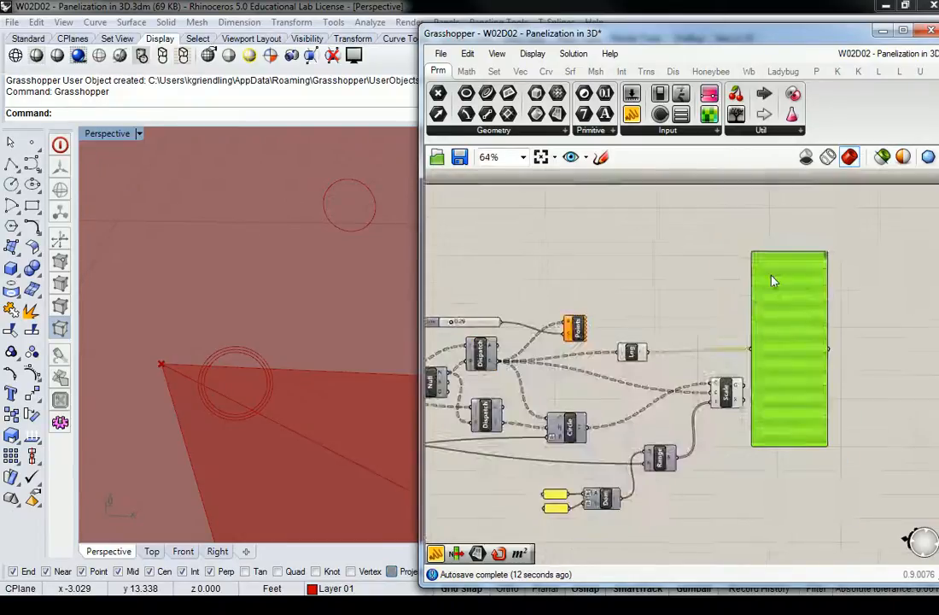
pyautogui.scroll(4, 774, 279)
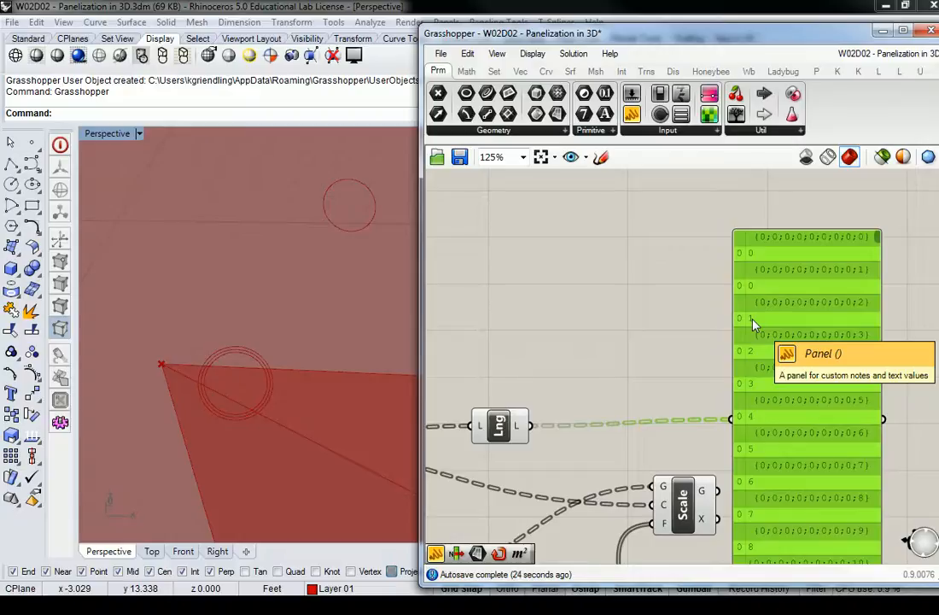
pyautogui.scroll(-3, 752, 321)
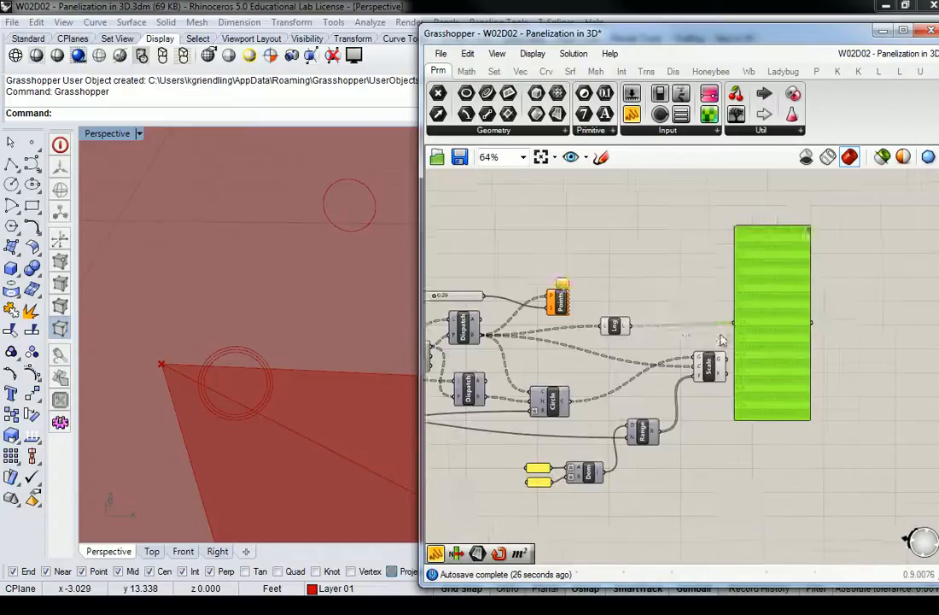
# Connect the List Length output to the N input of the Range component in place of its previous source.
pyautogui.scroll(3, 637, 265)
pyautogui.click(645, 331)
pyautogui.moveTo(674, 329); pyautogui.dragTo(688, 467)
pyautogui.click(748, 414)
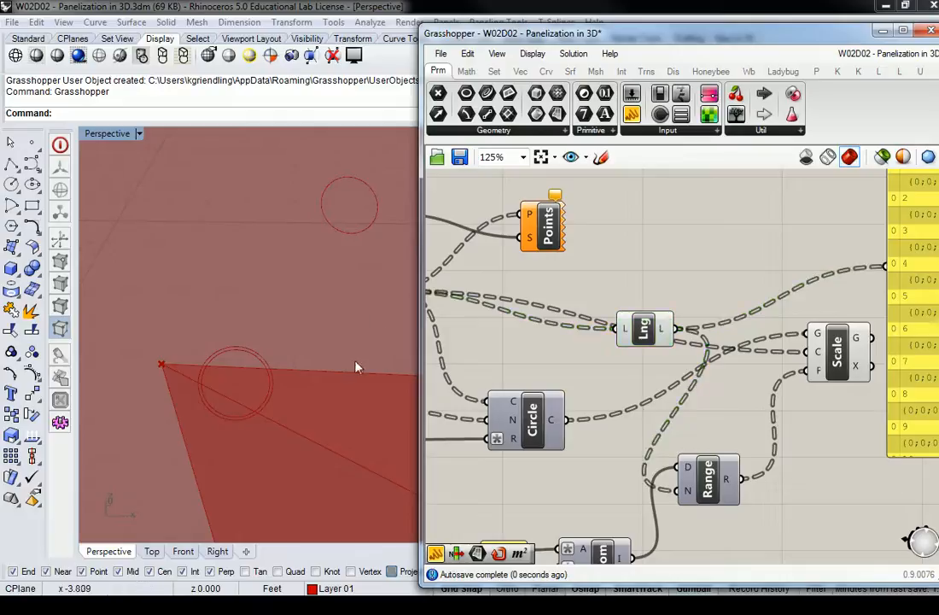
pyautogui.scroll(-15, 346, 290)
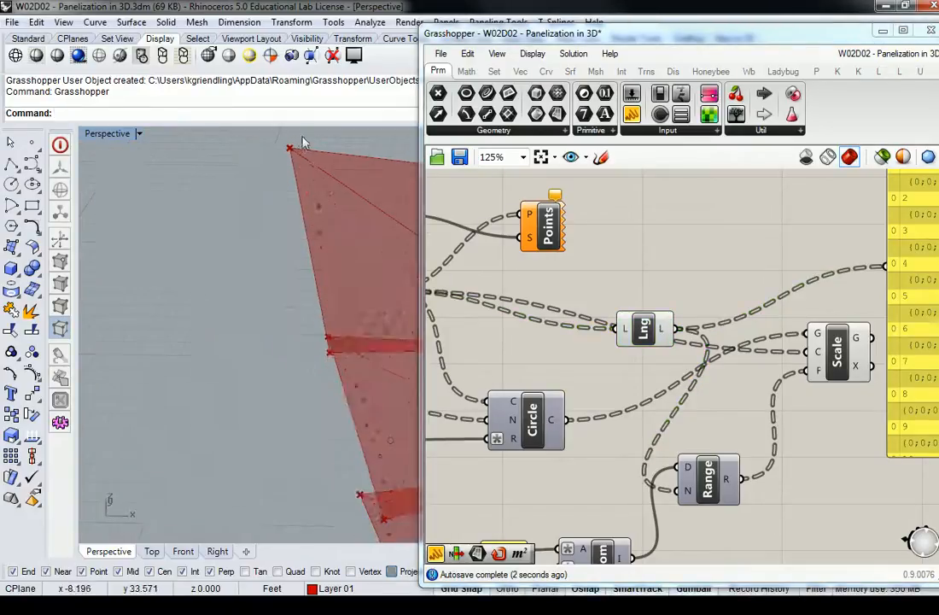
# Examine how the circle sizes vary across the rows of the 3D panel.
pyautogui.scroll(8, 314, 163)
pyautogui.scroll(6, 331, 184)
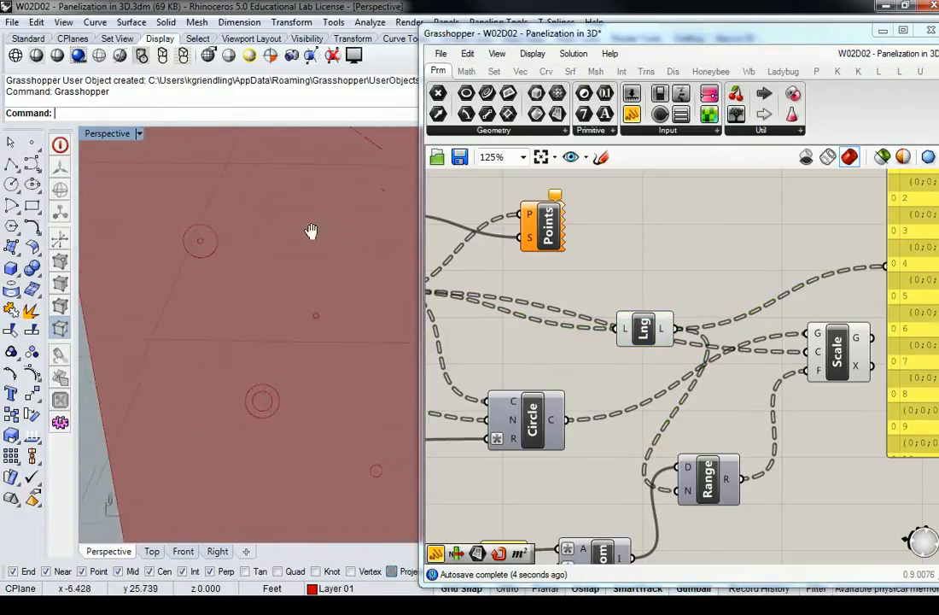
pyautogui.scroll(-5, 181, 270)
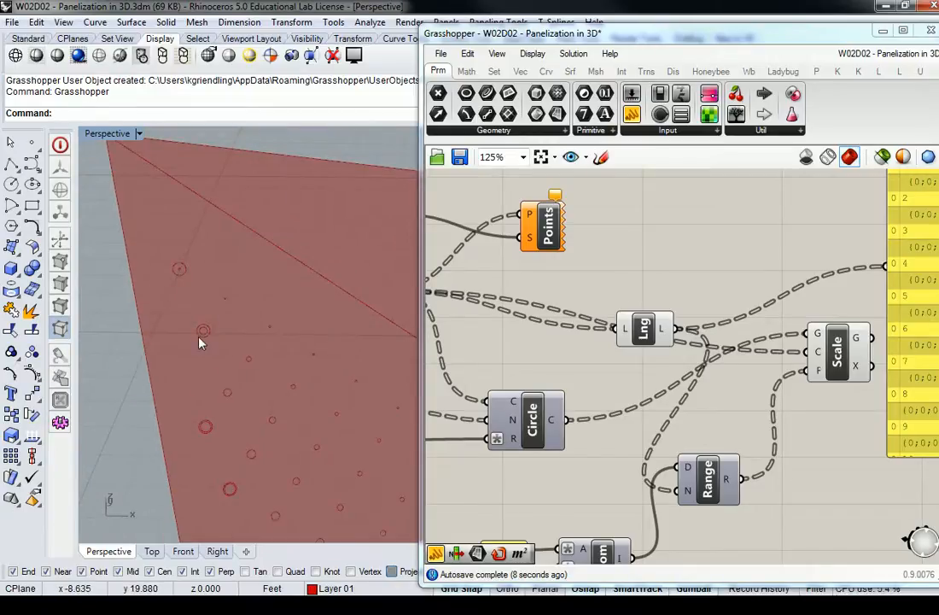
pyautogui.keyDown('shift'); pyautogui.moveTo(222, 398); pyautogui.dragTo(219, 309, button='right'); pyautogui.keyUp('shift')
pyautogui.scroll(5, 227, 388)
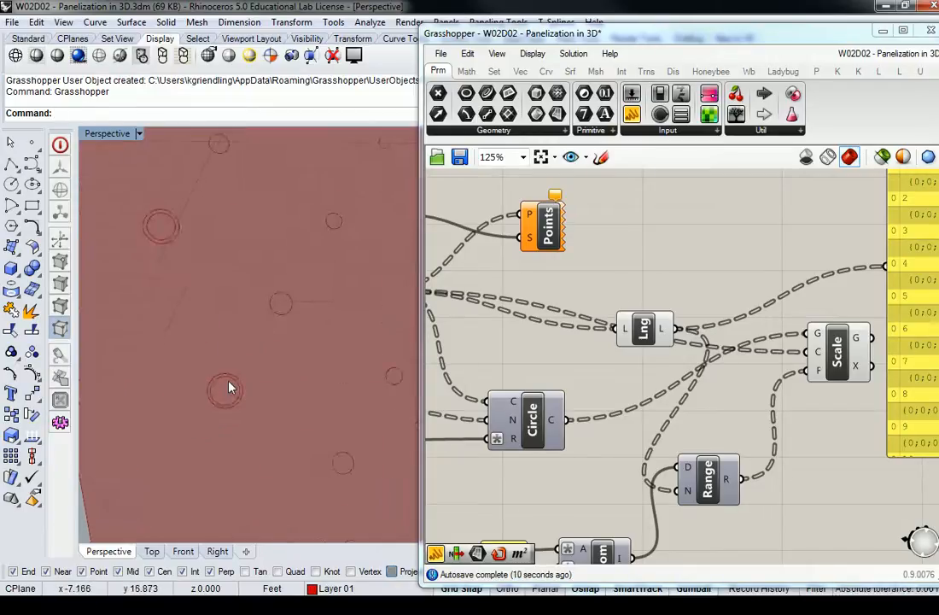
pyautogui.scroll(-5, 229, 389)
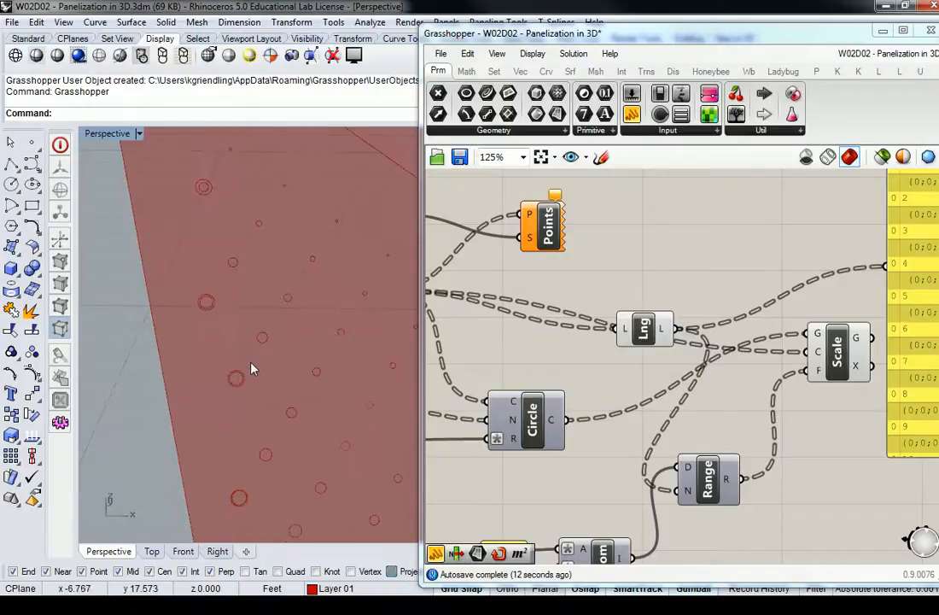
# Delete the Panel attached to the List Length output and reposition the List Length component above the Circle component.
pyautogui.moveTo(852, 266); pyautogui.dragTo(748, 298, button='right')
pyautogui.click(845, 285)
pyautogui.press('Delete')
pyautogui.moveTo(546, 360); pyautogui.dragTo(568, 352)
pyautogui.moveTo(568, 352); pyautogui.dragTo(579, 349, button='right')
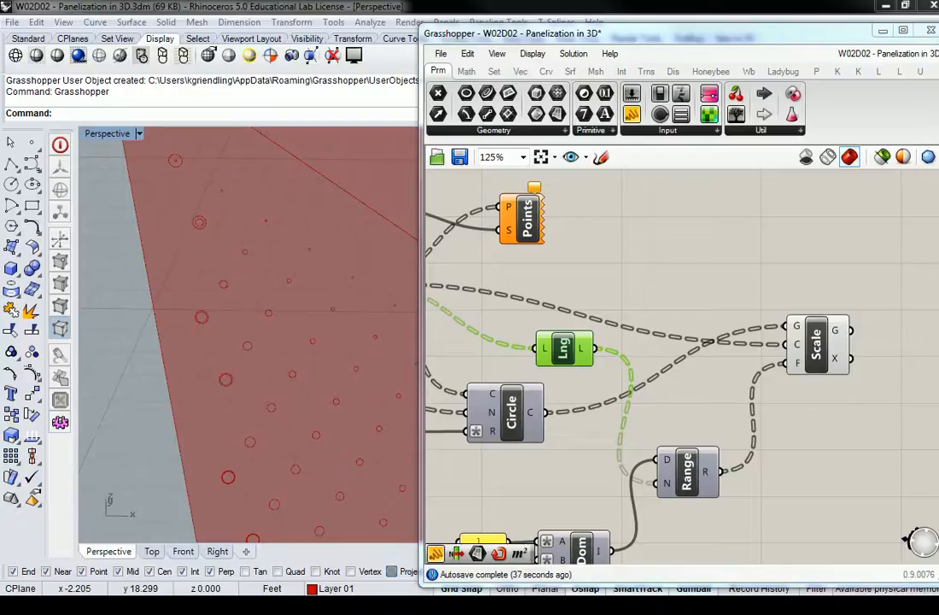
# Switch to the browser's pyramid of dots image results and examine the dot pyramid and the triangular dot diagram for n = 1 to 5.
pyautogui.moveTo(937, 197); pyautogui.dragTo(298, 213)
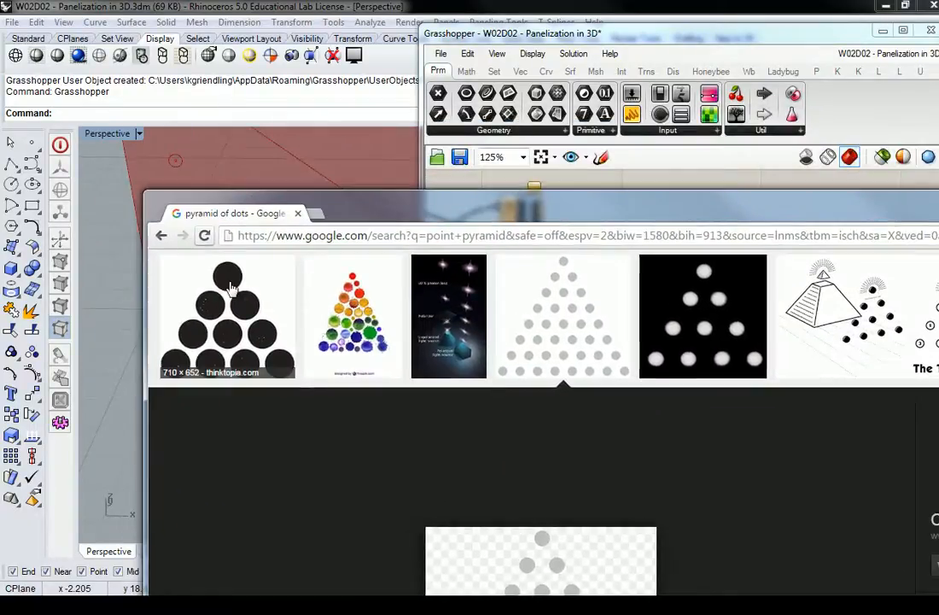
pyautogui.click(200, 295)
pyautogui.scroll(-3, 429, 409)
pyautogui.scroll(3, 429, 409)
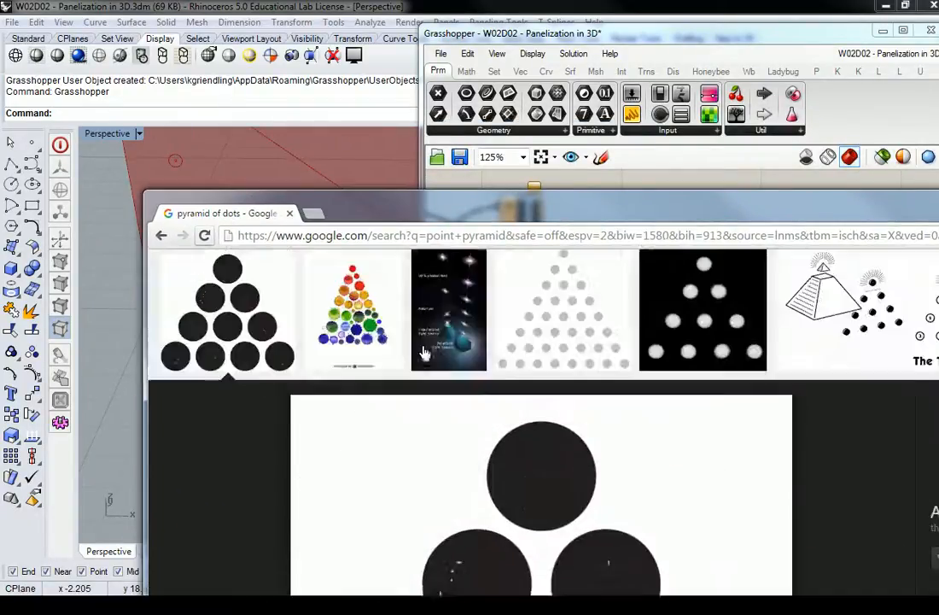
pyautogui.scroll(-6, 388, 346)
pyautogui.scroll(2, 544, 345)
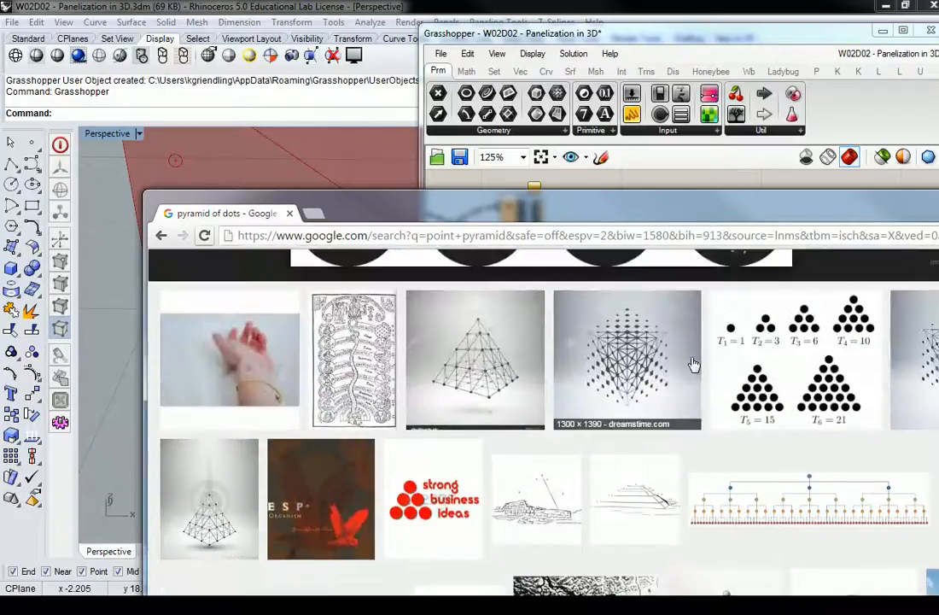
pyautogui.scroll(-4, 545, 345)
pyautogui.click(376, 410)
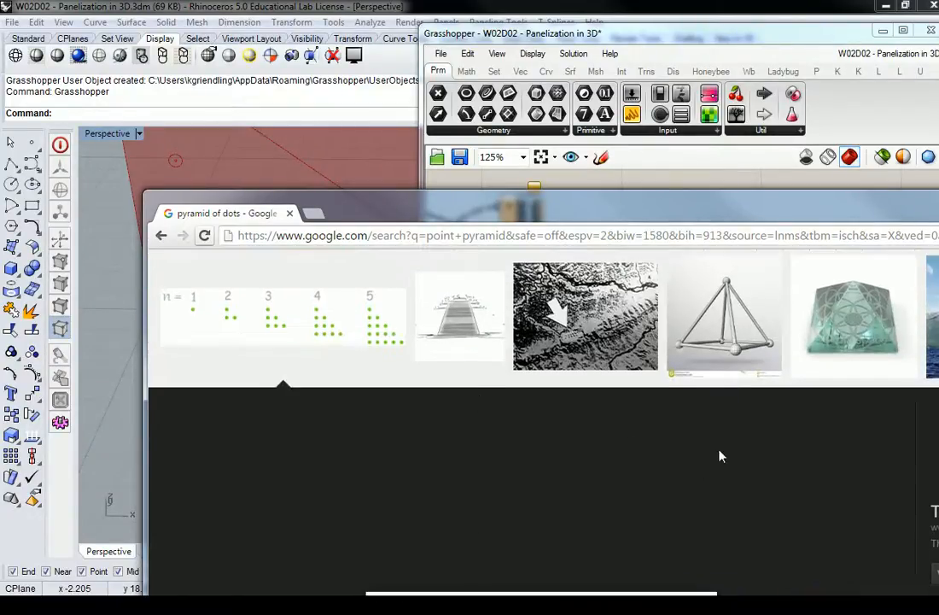
pyautogui.scroll(-3, 580, 339)
pyautogui.scroll(3, 579, 339)
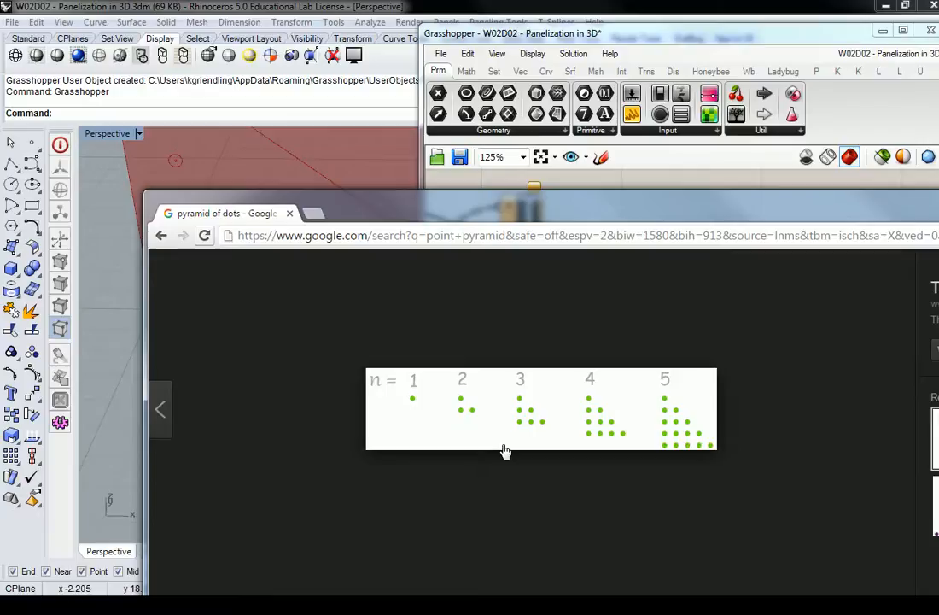
# Return to Grasshopper and place a Series component directly below the Range component.
pyautogui.click(657, 34)
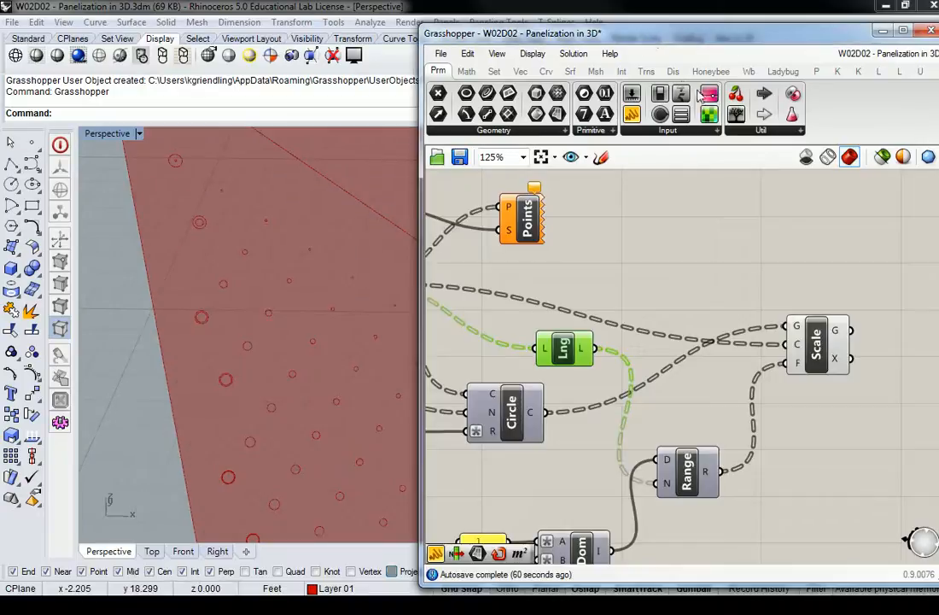
pyautogui.moveTo(738, 312); pyautogui.dragTo(732, 220, button='right')
pyautogui.moveTo(664, 393)
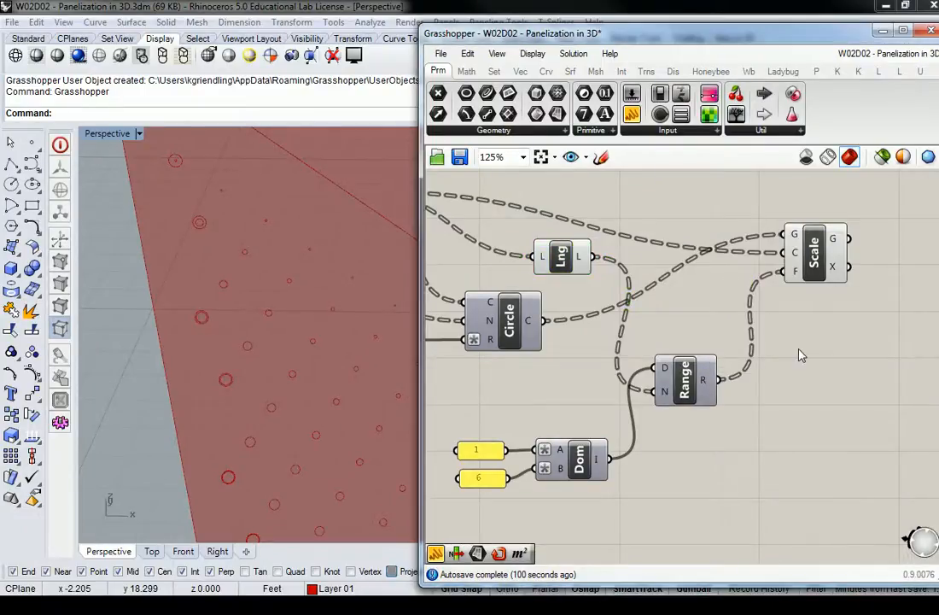
pyautogui.scroll(2, 758, 334)
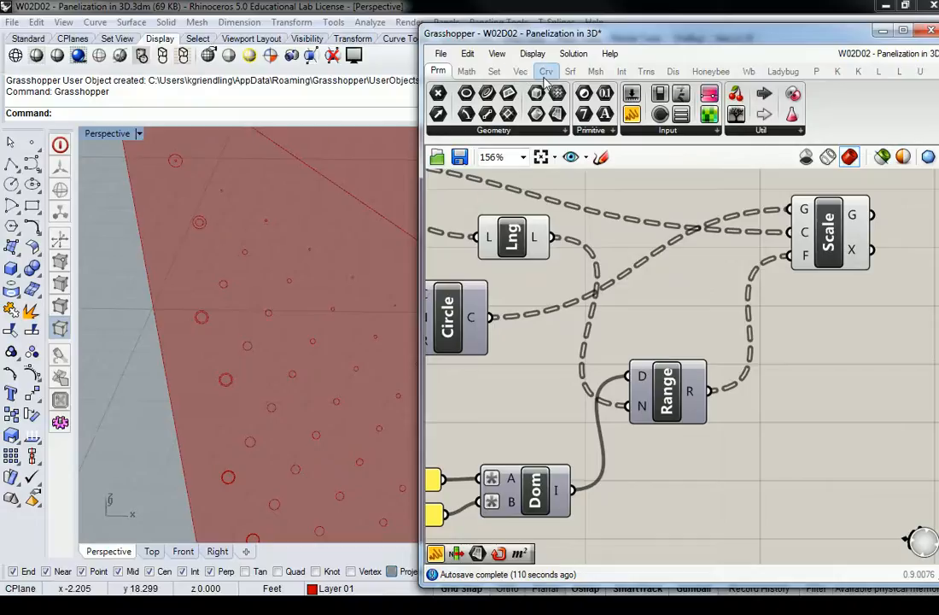
pyautogui.click(494, 71)
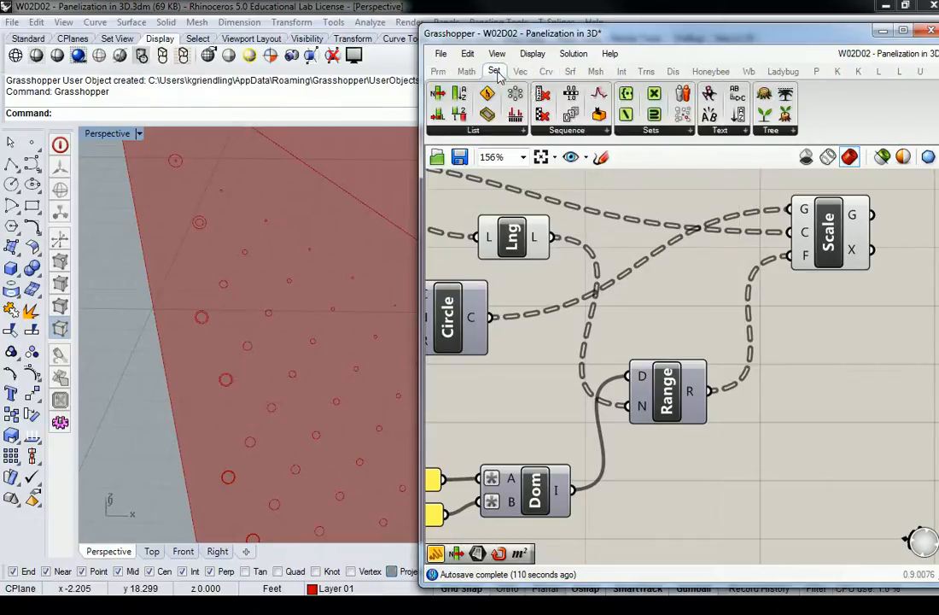
pyautogui.click(556, 132)
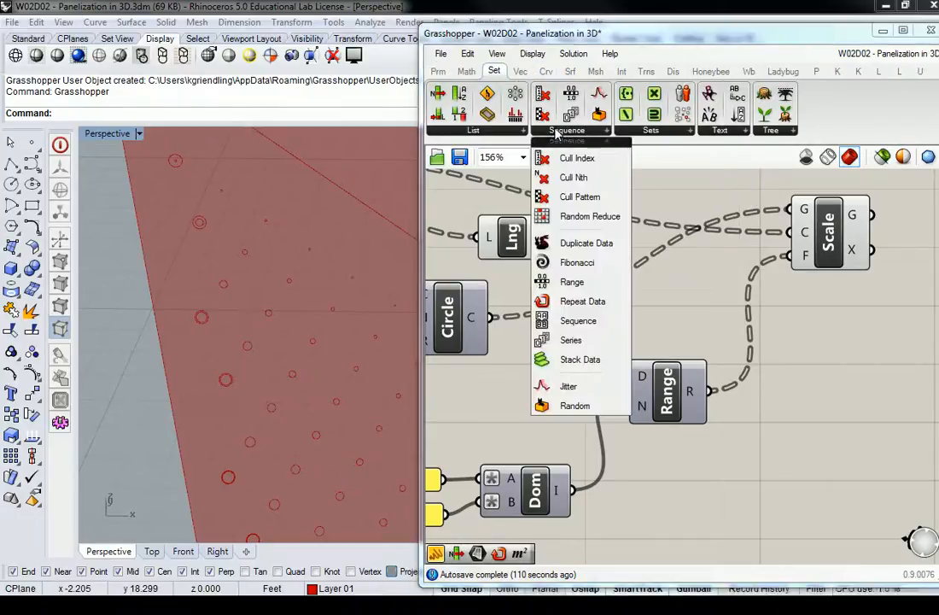
pyautogui.click(577, 344)
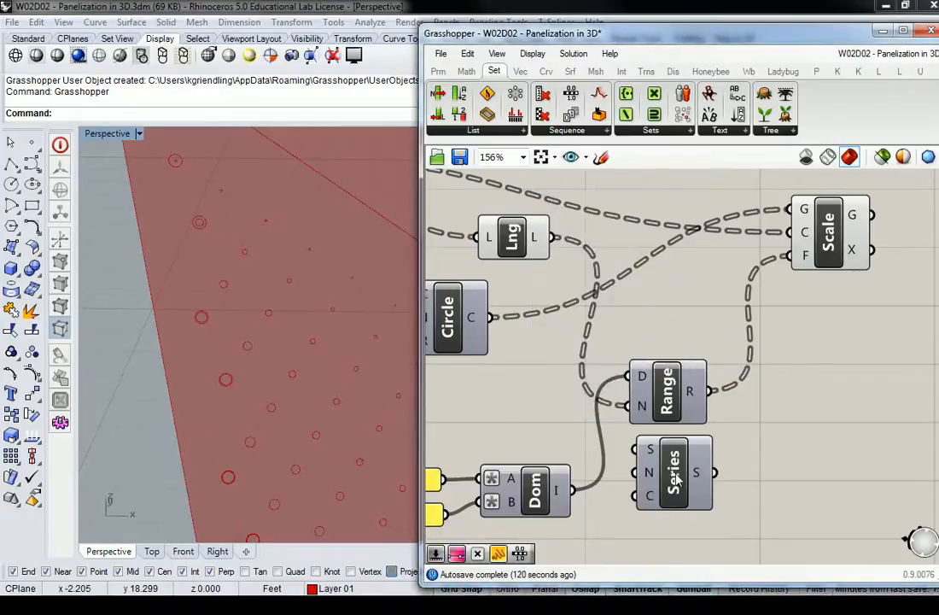
pyautogui.click(674, 472)
pyautogui.moveTo(673, 474); pyautogui.dragTo(684, 395, button='right')
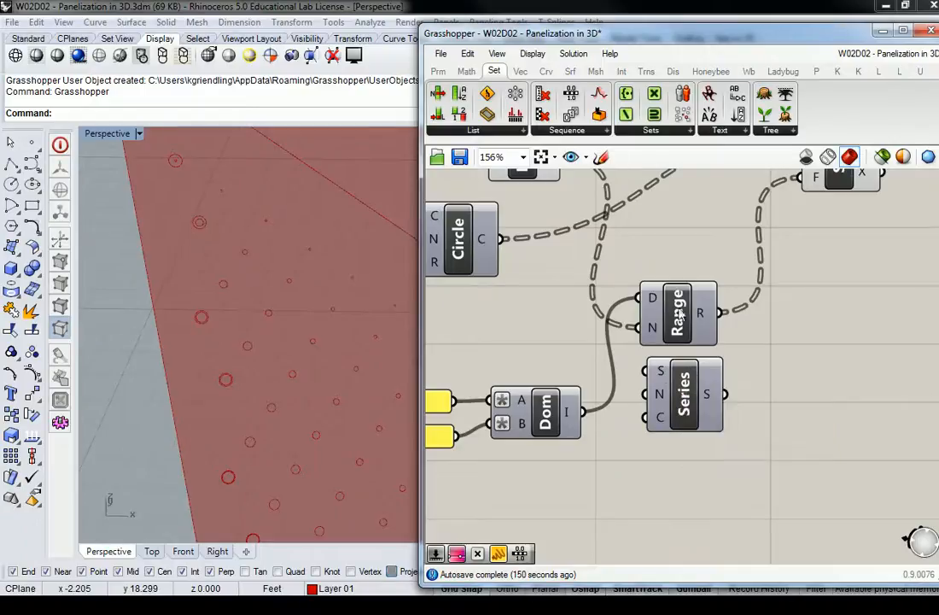
# Move the Series component just above the Construct Domain component and connect the panel containing 1 to its S input.
pyautogui.moveTo(683, 401); pyautogui.dragTo(842, 376, button='right')
pyautogui.click(842, 376)
pyautogui.moveTo(841, 375); pyautogui.dragTo(702, 481)
pyautogui.moveTo(651, 329); pyautogui.dragTo(696, 332, button='right')
pyautogui.scroll(-4, 693, 386)
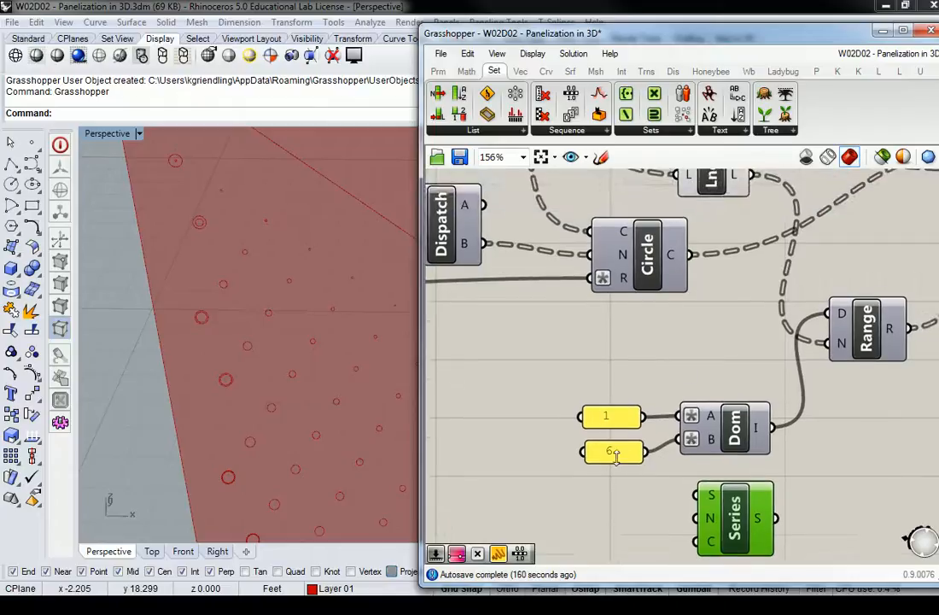
pyautogui.moveTo(725, 433); pyautogui.dragTo(724, 341)
pyautogui.moveTo(640, 353); pyautogui.dragTo(907, 352, button='right')
pyautogui.moveTo(648, 307); pyautogui.dragTo(461, 341, button='right')
pyautogui.scroll(3, 764, 380)
pyautogui.moveTo(809, 360); pyautogui.dragTo(715, 379, button='right')
pyautogui.moveTo(752, 378); pyautogui.dragTo(744, 402)
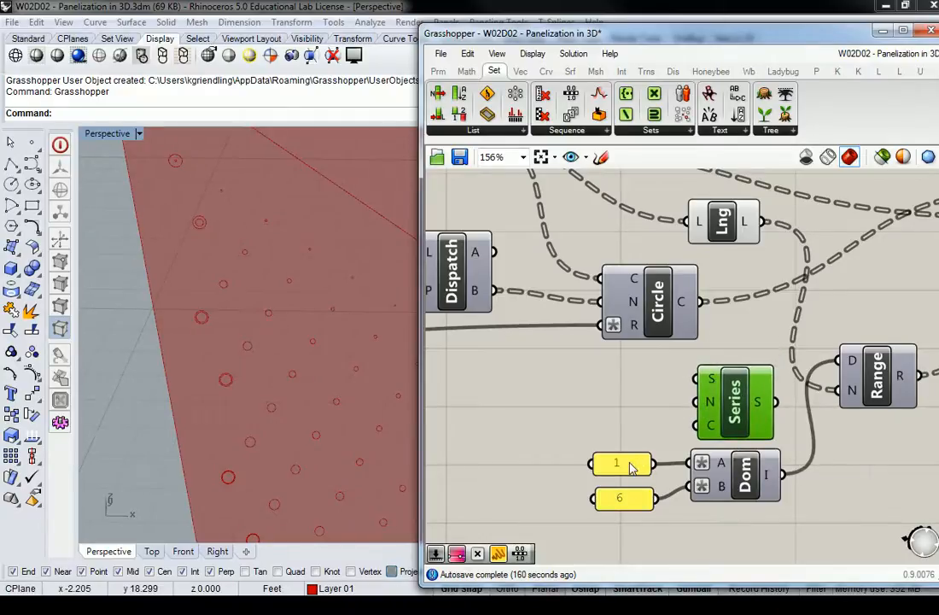
pyautogui.moveTo(663, 459); pyautogui.dragTo(710, 379)
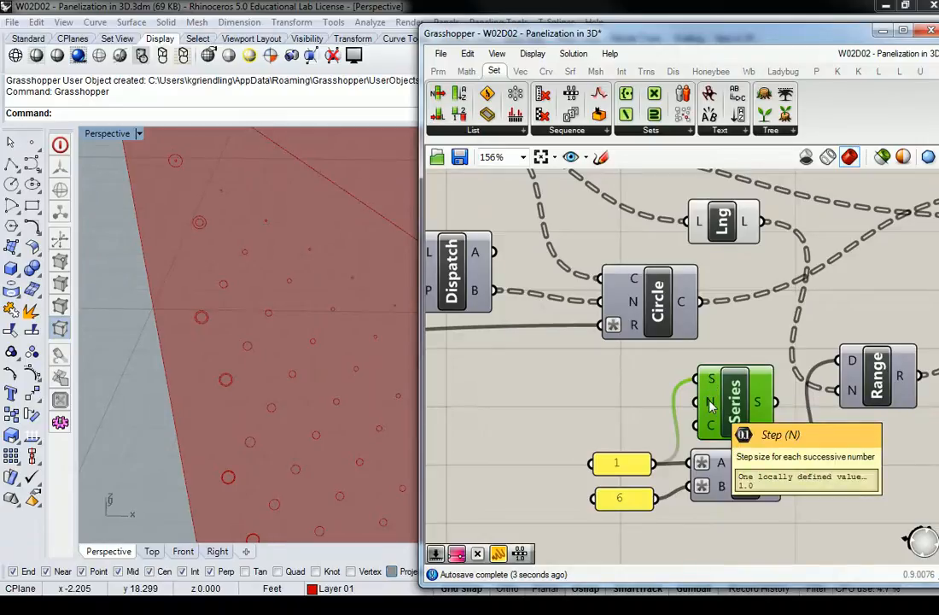
# Move the Construct Domain component further below Series and stack the 1 and 6 panels beside them.
pyautogui.scroll(-5, 726, 402)
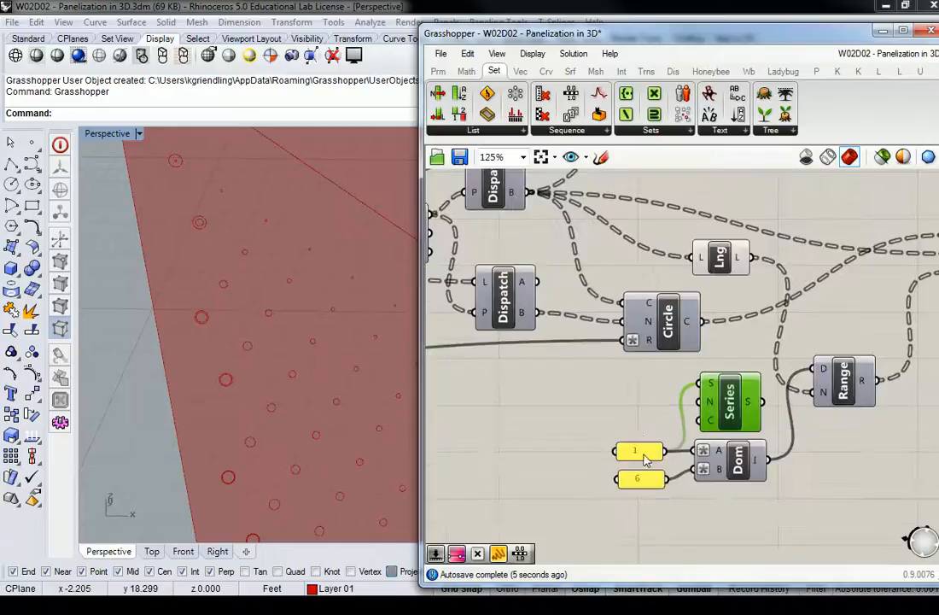
pyautogui.scroll(4, 746, 394)
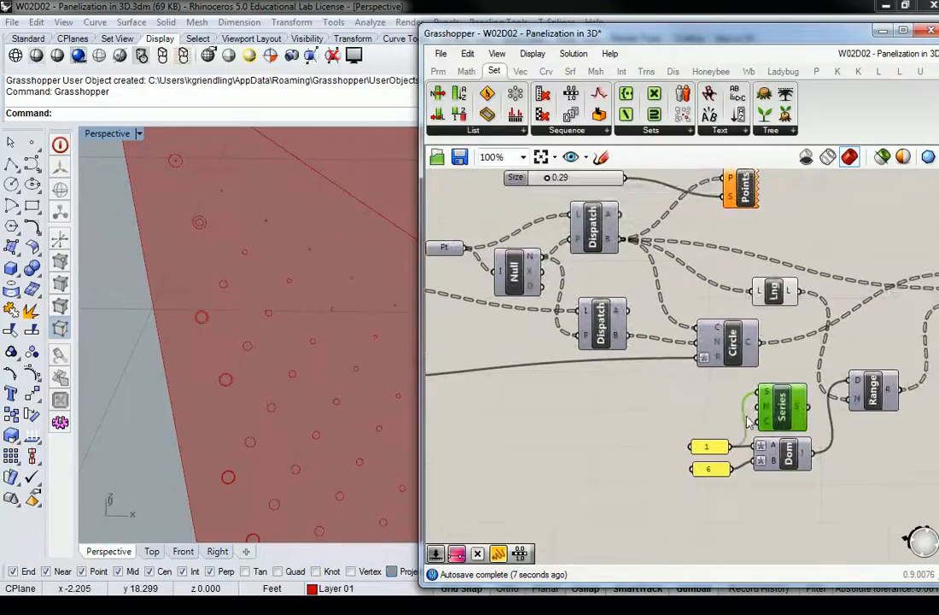
pyautogui.click(709, 469)
pyautogui.moveTo(710, 470); pyautogui.dragTo(701, 427)
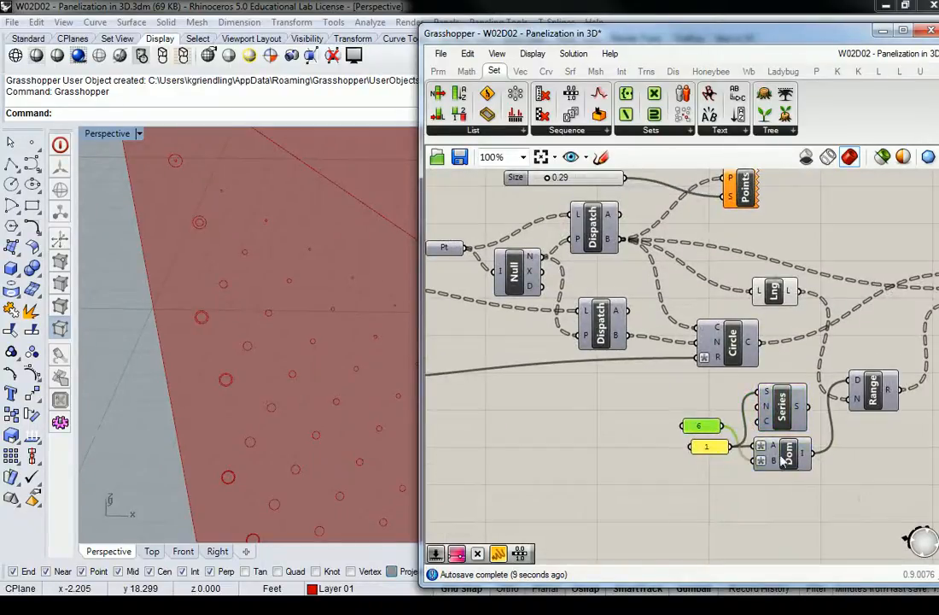
pyautogui.moveTo(780, 455); pyautogui.dragTo(795, 522)
pyautogui.moveTo(707, 429); pyautogui.dragTo(682, 438)
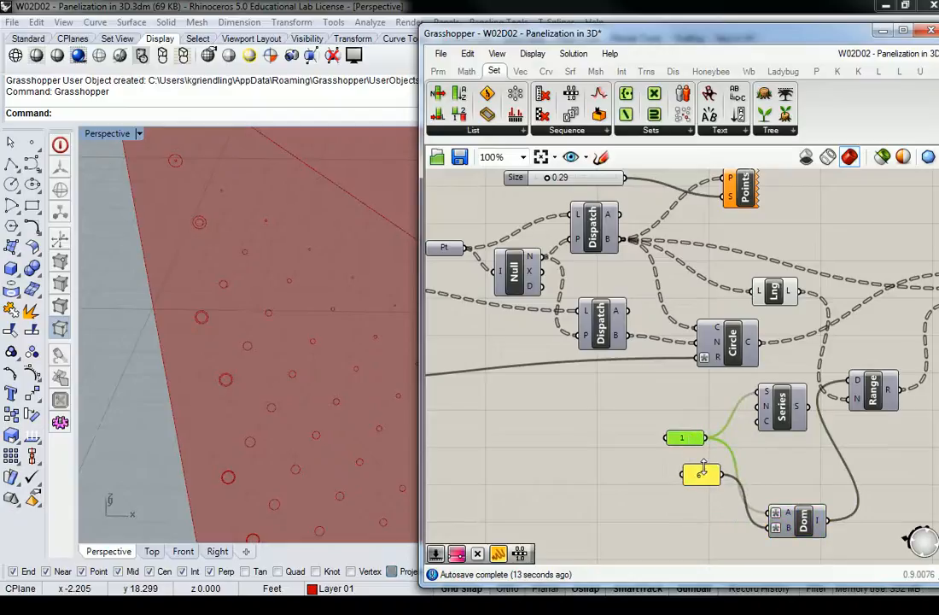
pyautogui.moveTo(695, 478)
pyautogui.mouseDown()
pyautogui.moveTo(688, 470)
pyautogui.moveTo(694, 476)
pyautogui.mouseUp()
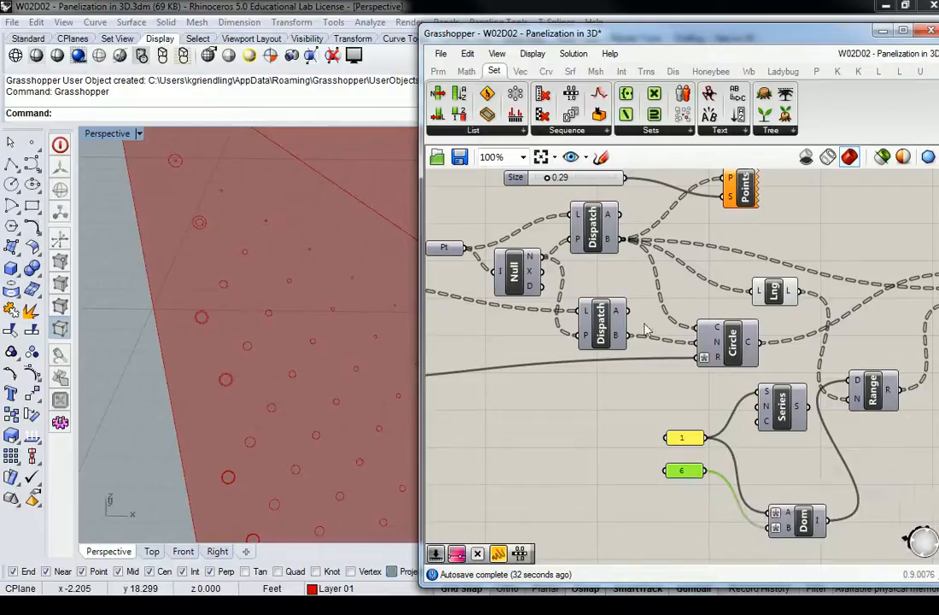
# Move the 6 panel further left, place a Division component beside the 1 panel, and connect the 6 panel to its B input.
pyautogui.scroll(-2, 701, 390)
pyautogui.moveTo(700, 391); pyautogui.dragTo(782, 370, button='right')
pyautogui.scroll(2, 828, 385)
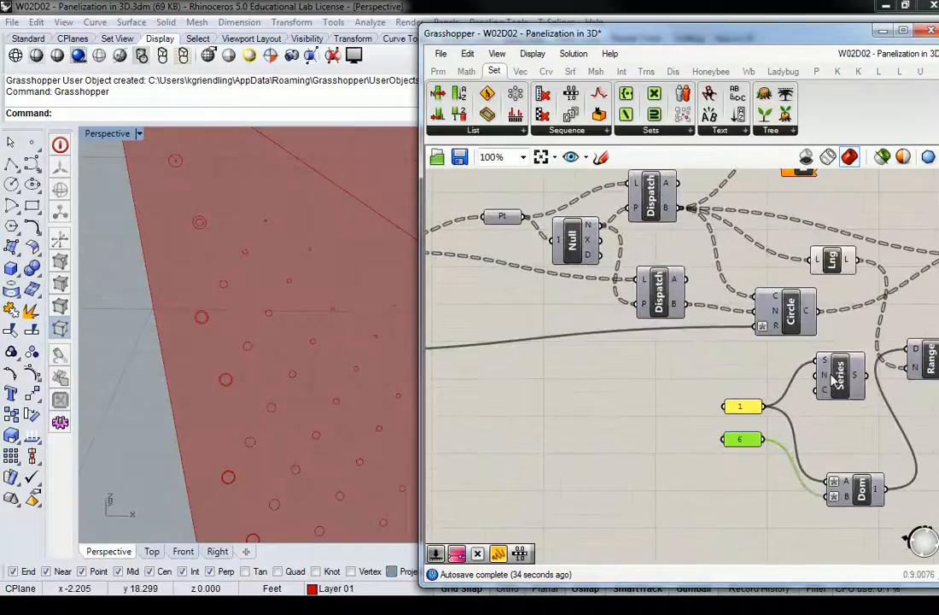
pyautogui.scroll(-3, 738, 391)
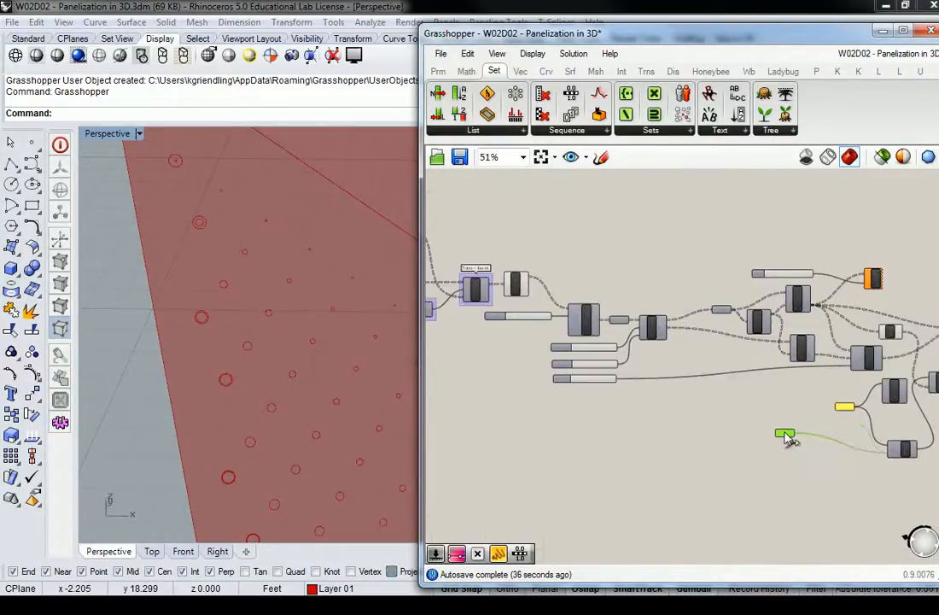
pyautogui.scroll(4, 774, 401)
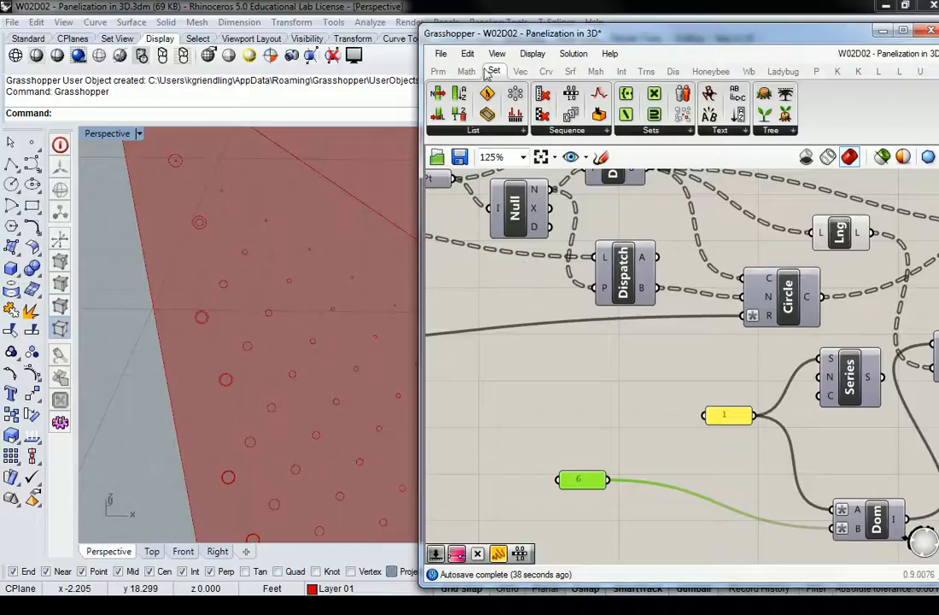
pyautogui.click(467, 71)
pyautogui.click(589, 130)
pyautogui.moveTo(665, 158); pyautogui.dragTo(664, 408)
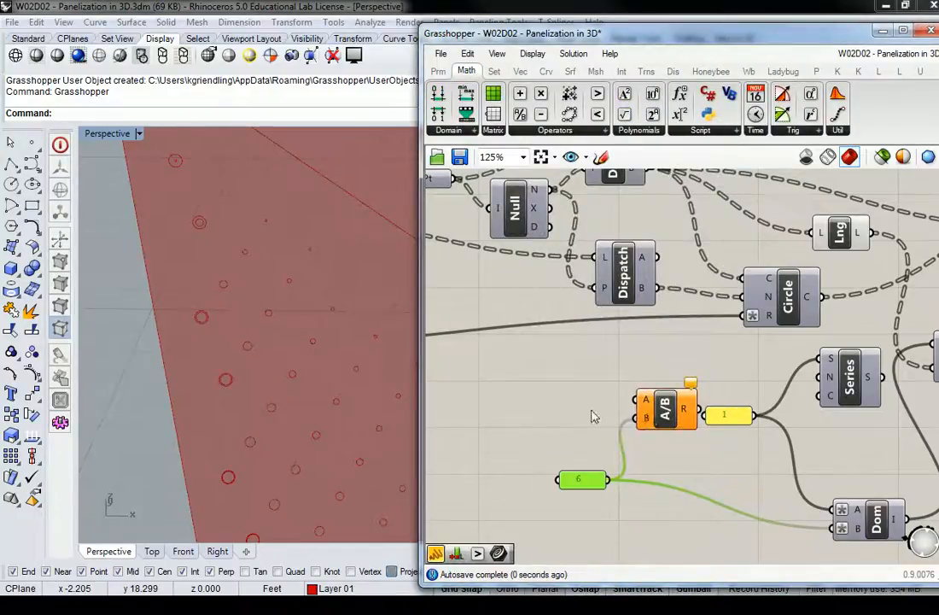
# Connect the middle slider of the stack of three to Division's A input and move the component below the 1 panel.
pyautogui.scroll(-4, 667, 395)
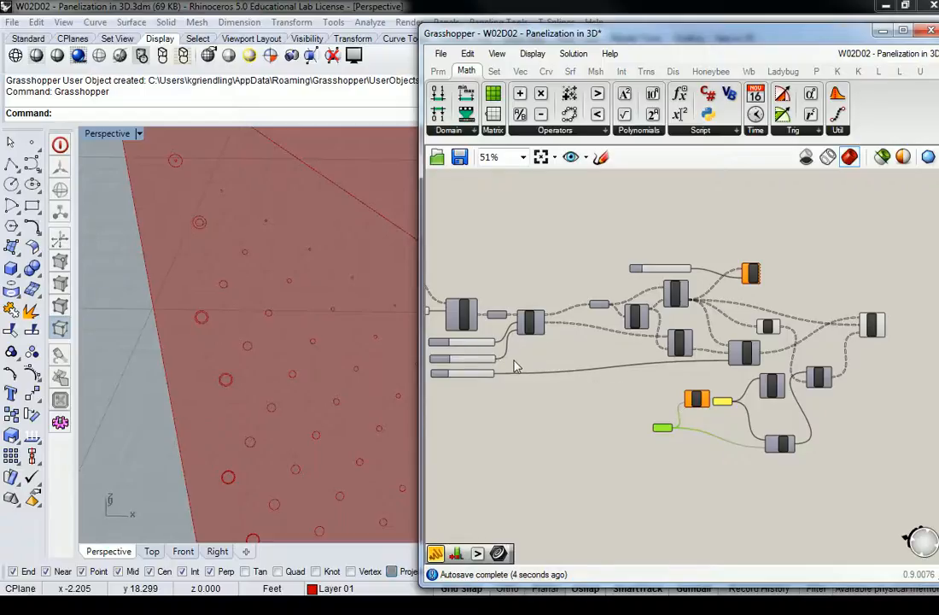
pyautogui.moveTo(495, 358); pyautogui.dragTo(688, 398)
pyautogui.scroll(4, 688, 399)
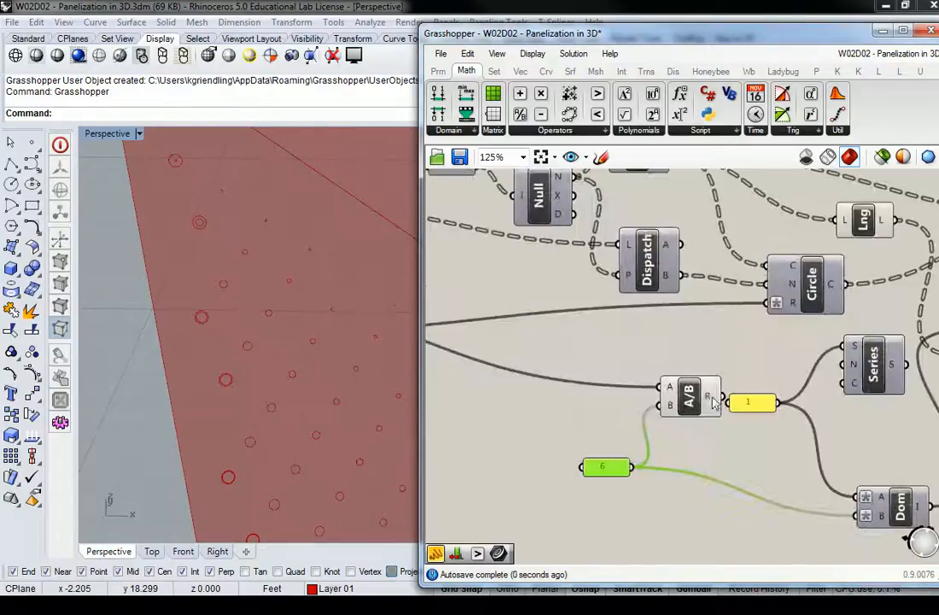
pyautogui.moveTo(688, 397); pyautogui.dragTo(749, 442)
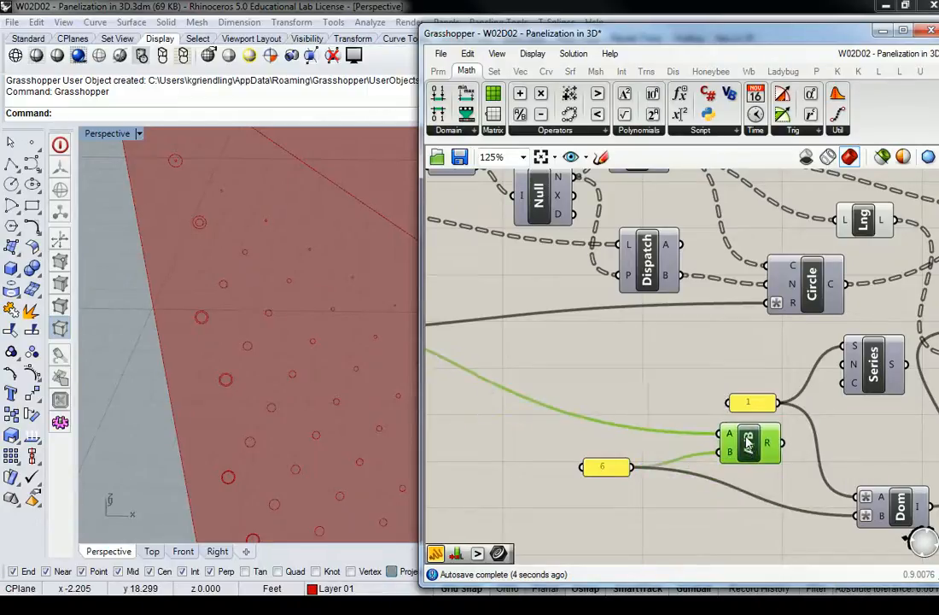
# Swap the Division inputs so the 6 panel feeds A and the slider feeds B, and check the result output.
pyautogui.scroll(-3, 750, 445)
pyautogui.scroll(5, 730, 453)
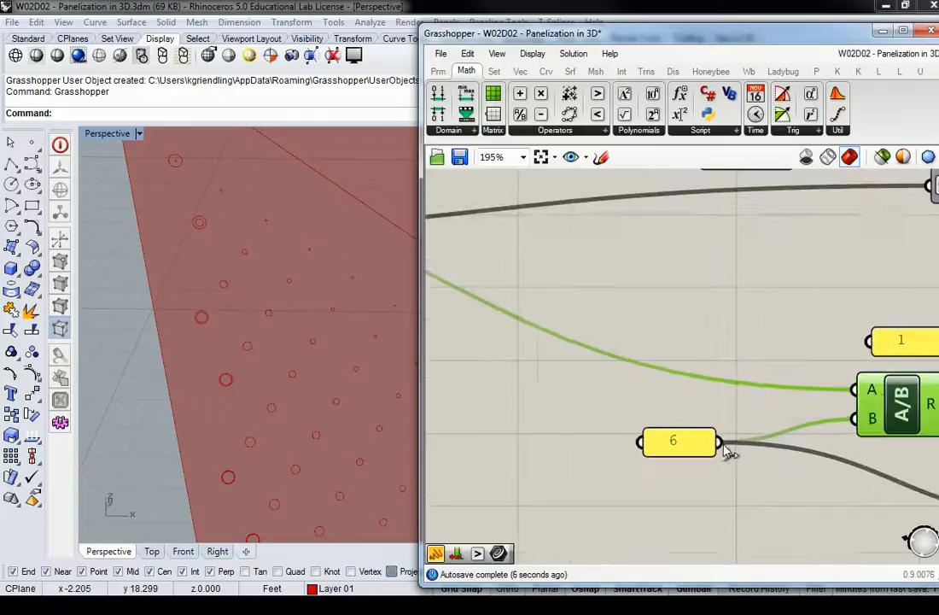
pyautogui.click(793, 354)
pyautogui.scroll(-4, 794, 350)
pyautogui.moveTo(490, 282); pyautogui.dragTo(824, 381)
pyautogui.scroll(3, 833, 380)
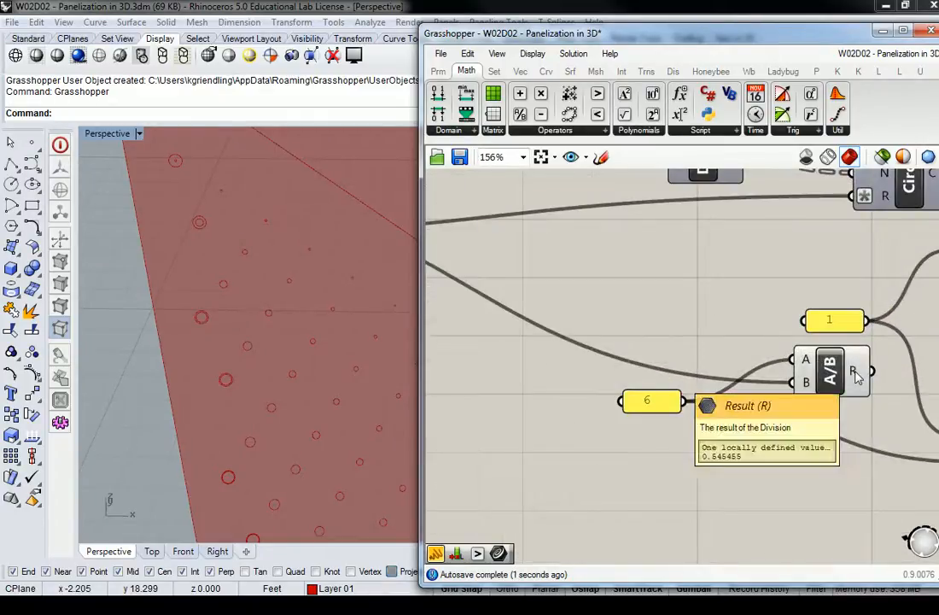
pyautogui.moveTo(858, 379); pyautogui.dragTo(722, 384, button='right')
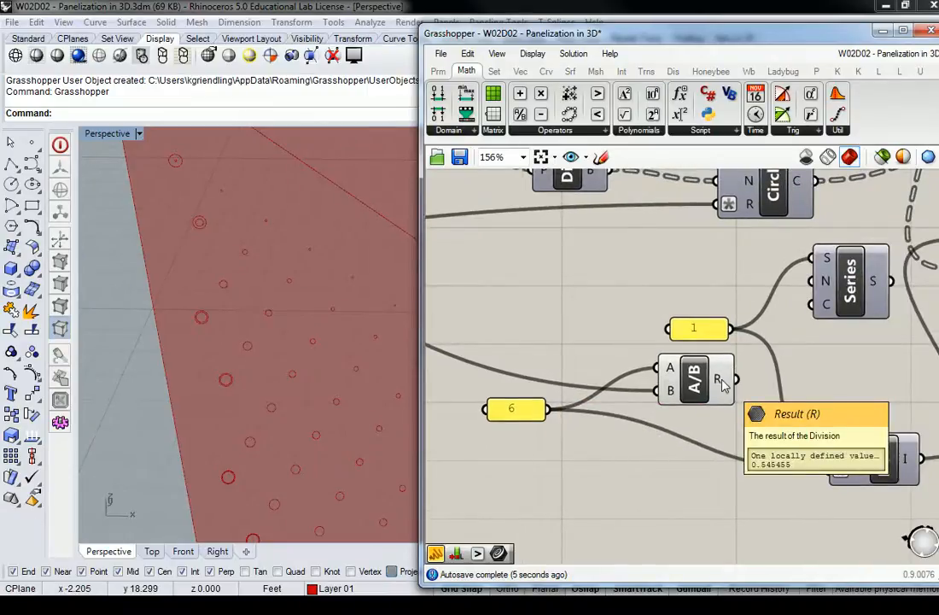
# Delete the Construct Domain component and connect Division's result to the N input of Series.
pyautogui.moveTo(722, 384); pyautogui.dragTo(664, 410, button='right')
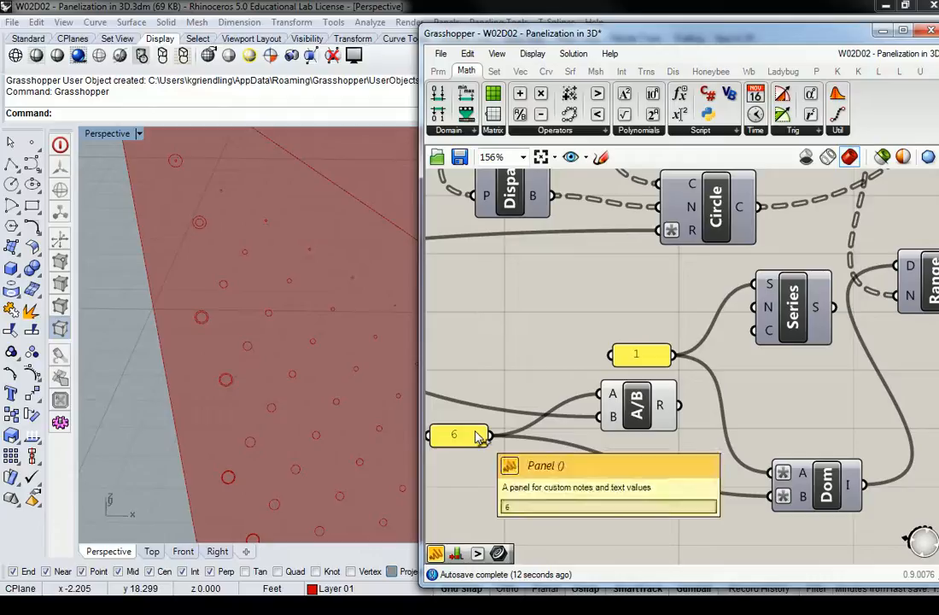
pyautogui.moveTo(491, 435); pyautogui.dragTo(803, 494)
pyautogui.click(807, 486)
pyautogui.press('Delete')
pyautogui.moveTo(681, 405); pyautogui.dragTo(766, 309)
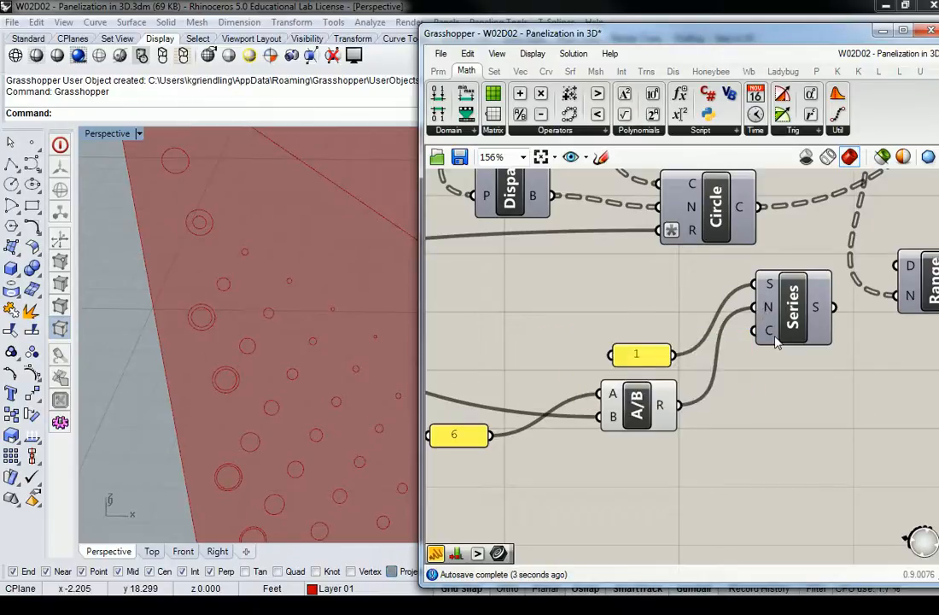
# Move Series directly below Range and connect the List Length output to its C input.
pyautogui.scroll(-2, 777, 340)
pyautogui.scroll(-3, 777, 340)
pyautogui.scroll(4, 775, 335)
pyautogui.moveTo(808, 373); pyautogui.dragTo(735, 396, button='right')
pyautogui.moveTo(646, 418); pyautogui.dragTo(759, 459)
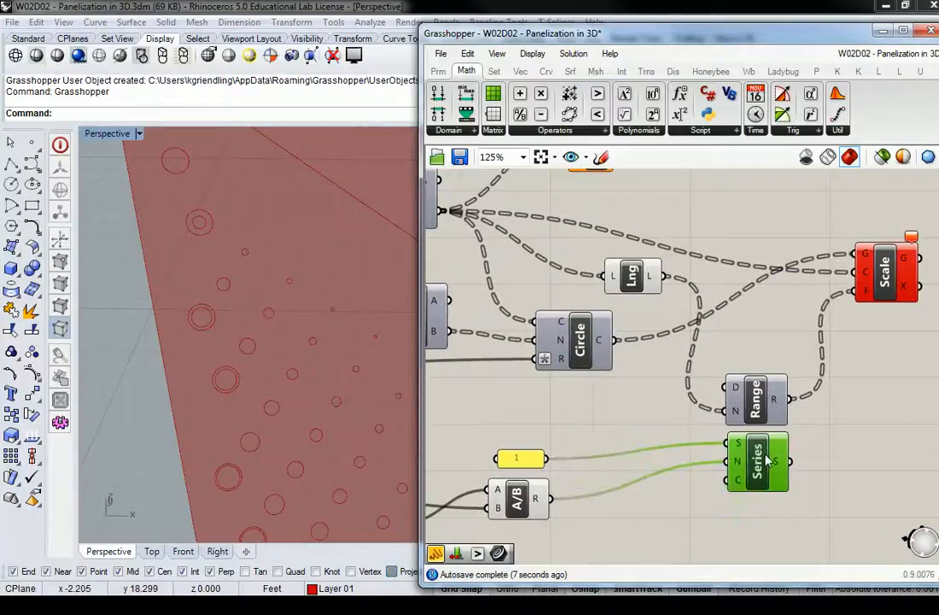
pyautogui.click(750, 398)
pyautogui.moveTo(665, 276); pyautogui.dragTo(759, 474)
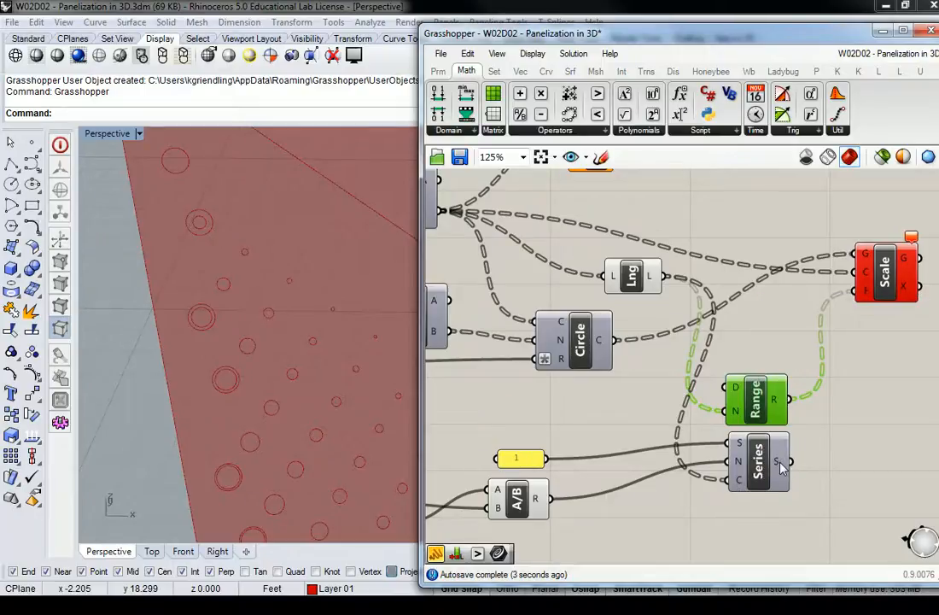
# Connect a temporary panel to the Series output, read through the listed factors, and delete the panel.
pyautogui.moveTo(728, 315); pyautogui.dragTo(574, 204, button='right')
pyautogui.click(439, 73)
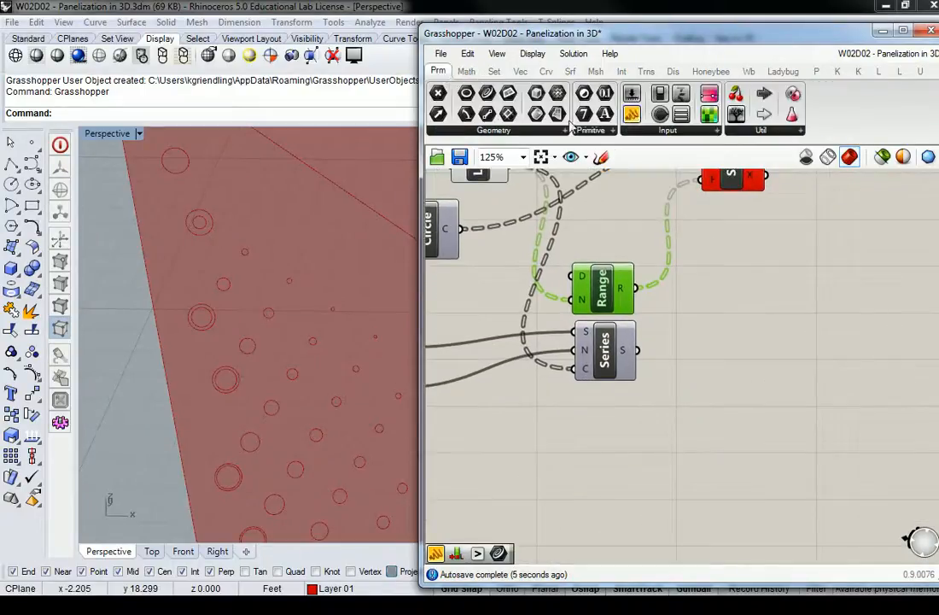
pyautogui.click(632, 114)
pyautogui.click(801, 388)
pyautogui.moveTo(637, 350); pyautogui.dragTo(725, 387)
pyautogui.moveTo(793, 421); pyautogui.dragTo(772, 502)
pyautogui.scroll(3, 759, 457)
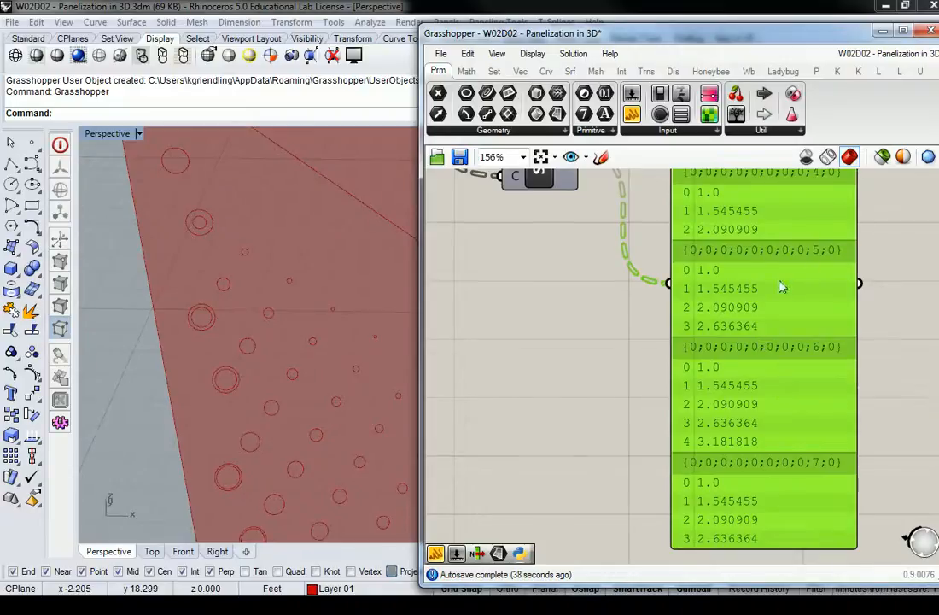
pyautogui.scroll(-5, 780, 349)
pyautogui.moveTo(781, 348); pyautogui.dragTo(792, 352, button='right')
pyautogui.scroll(3, 765, 305)
pyautogui.press('Delete')
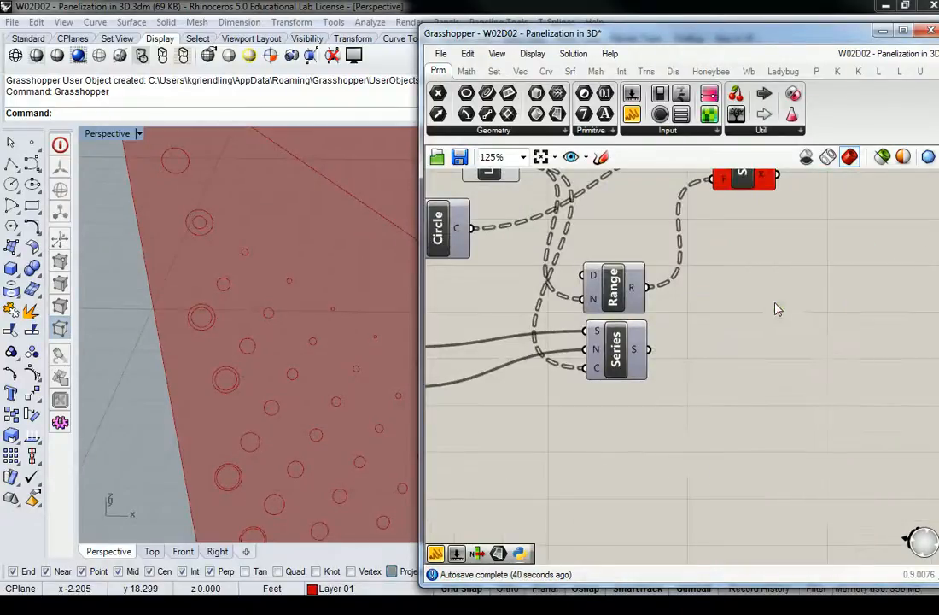
# Delete the Range component, connect the Series output to Scale's F input, and examine the scaled circles on the panels.
pyautogui.moveTo(707, 288); pyautogui.dragTo(764, 383, button='right')
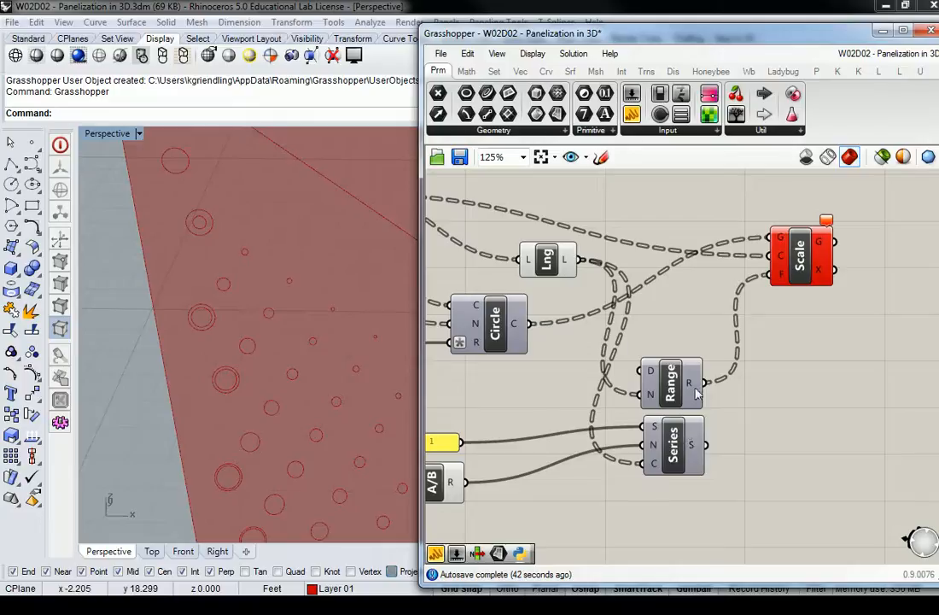
pyautogui.click(692, 387)
pyautogui.press('Delete')
pyautogui.moveTo(682, 422); pyautogui.dragTo(718, 339)
pyautogui.scroll(3, 720, 339)
pyautogui.moveTo(663, 454); pyautogui.dragTo(707, 324)
pyautogui.click(639, 345)
pyautogui.click(318, 312)
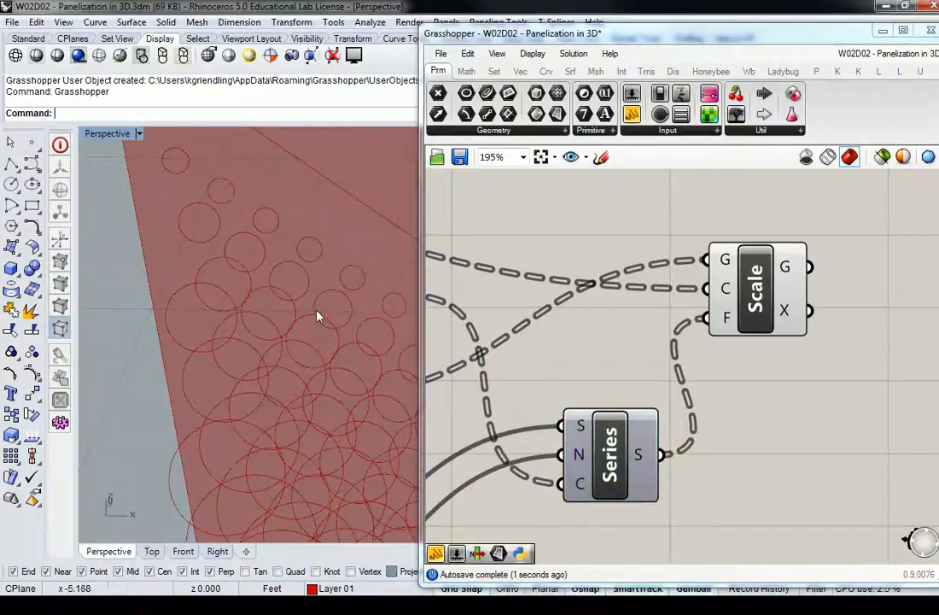
pyautogui.scroll(-6, 320, 314)
pyautogui.moveTo(332, 316); pyautogui.dragTo(262, 340, button='right')
pyautogui.scroll(5, 229, 354)
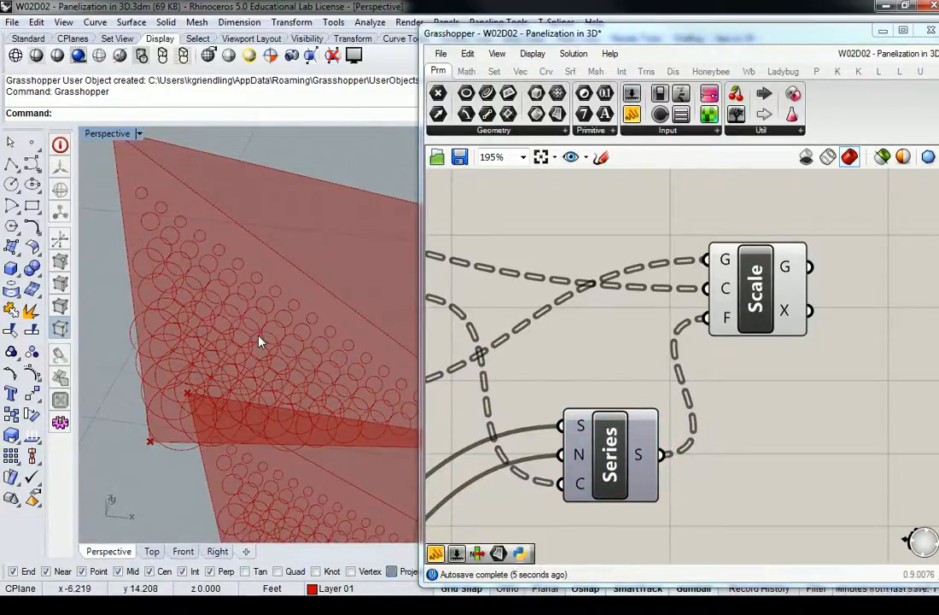
# Move the 1 panel closer to Series and set its value to .5.
pyautogui.scroll(-5, 585, 391)
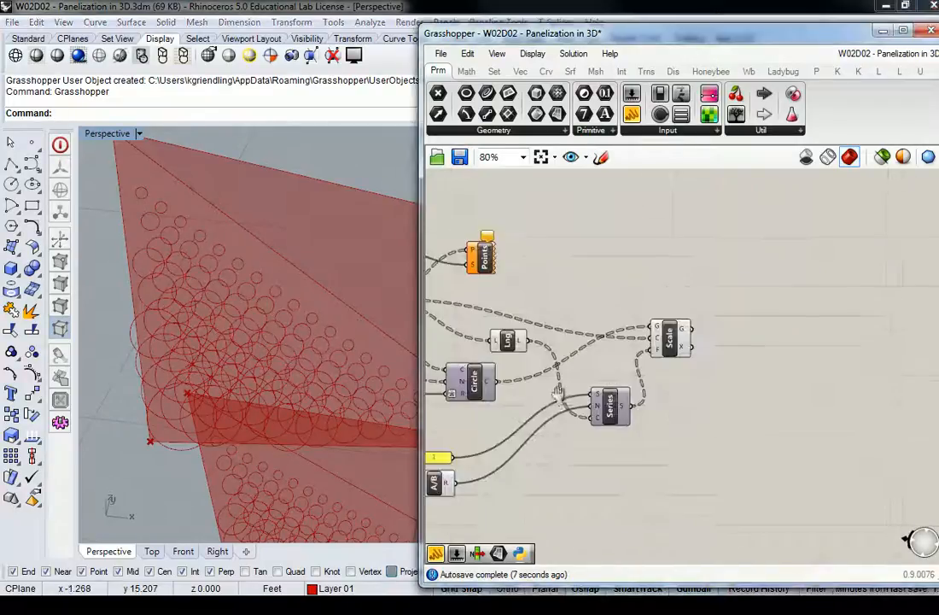
pyautogui.scroll(4, 683, 377)
pyautogui.moveTo(681, 372); pyautogui.dragTo(681, 338, button='right')
pyautogui.click(657, 380)
pyautogui.moveTo(661, 376); pyautogui.dragTo(722, 310)
pyautogui.moveTo(722, 314); pyautogui.dragTo(540, 357, button='right')
pyautogui.doubleClick(541, 357)
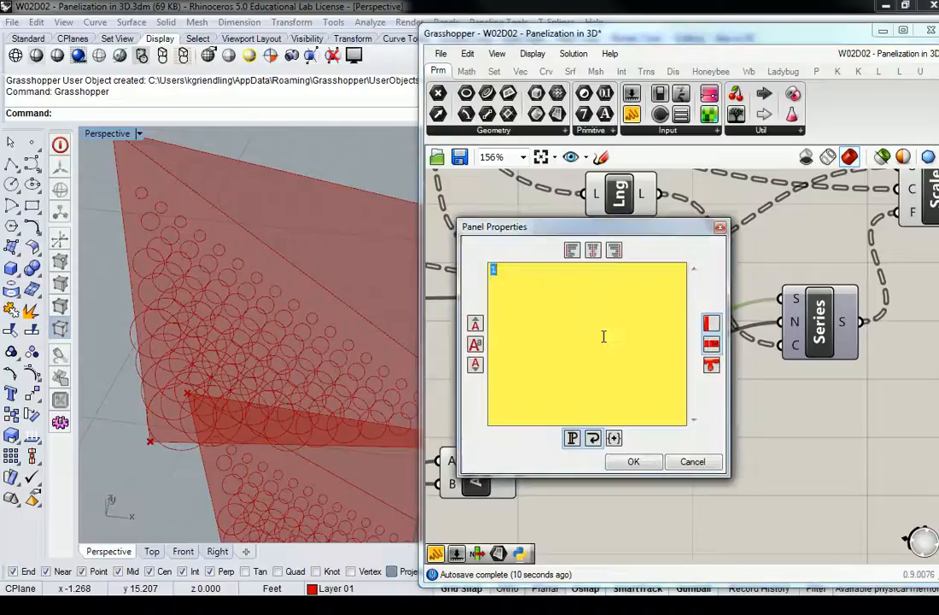
pyautogui.write('.5')
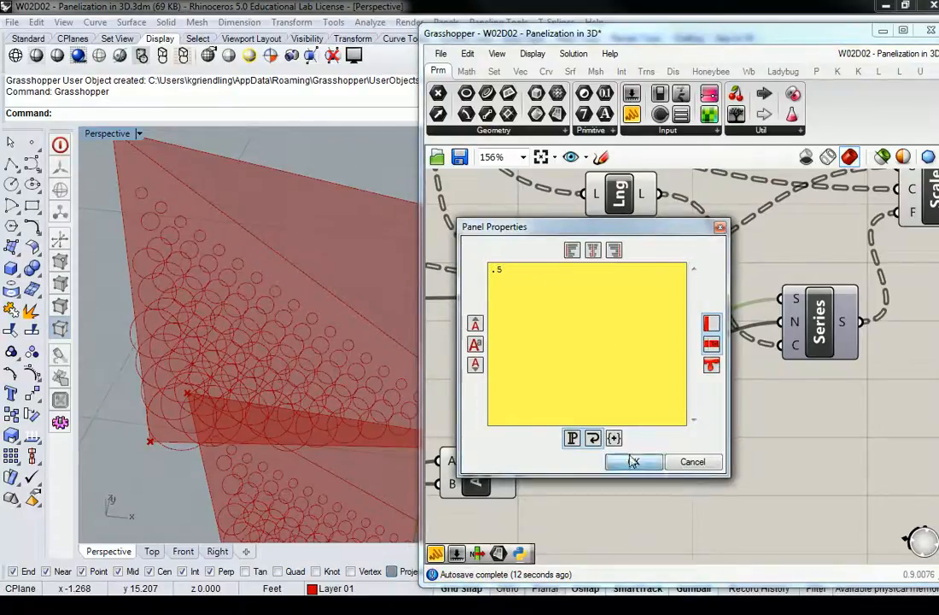
pyautogui.click(637, 462)
# Set the panel feeding Division's A input to 4.
pyautogui.click(616, 433)
pyautogui.moveTo(617, 433); pyautogui.dragTo(794, 353, button='right')
pyautogui.moveTo(503, 407); pyautogui.dragTo(560, 389, button='right')
pyautogui.click(539, 406)
pyautogui.doubleClick(540, 407)
pyautogui.write('4')
pyautogui.click(580, 518)
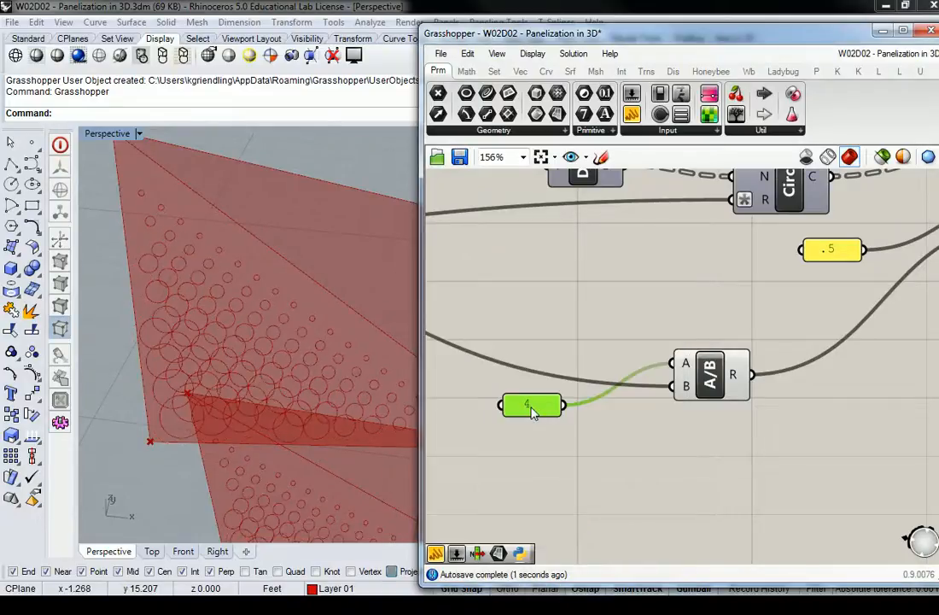
# Set Division's A input panel to 2 and check the circle sizes on the 3D panels.
pyautogui.doubleClick(531, 406)
pyautogui.write('2')
pyautogui.click(569, 518)
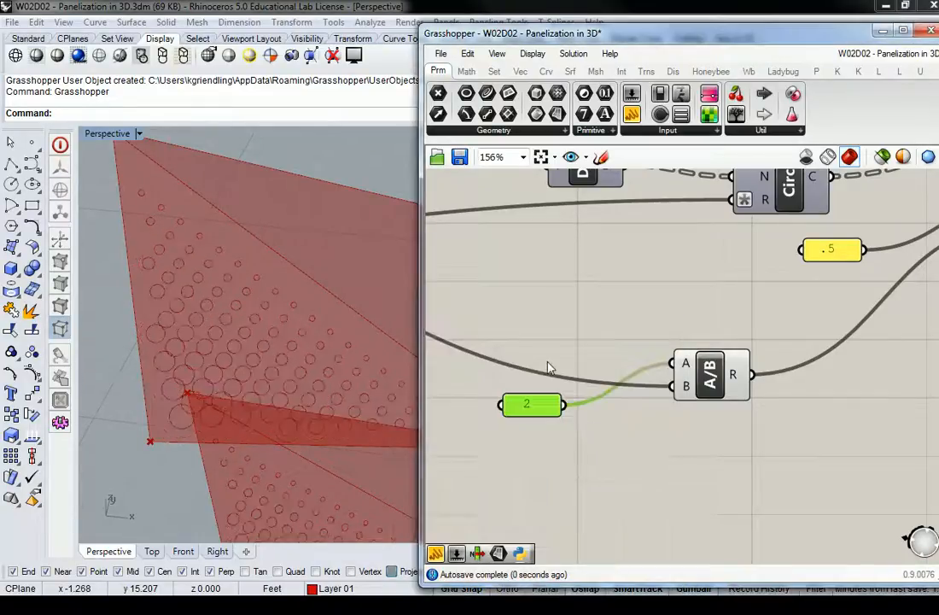
pyautogui.moveTo(218, 354); pyautogui.dragTo(262, 294, button='right')
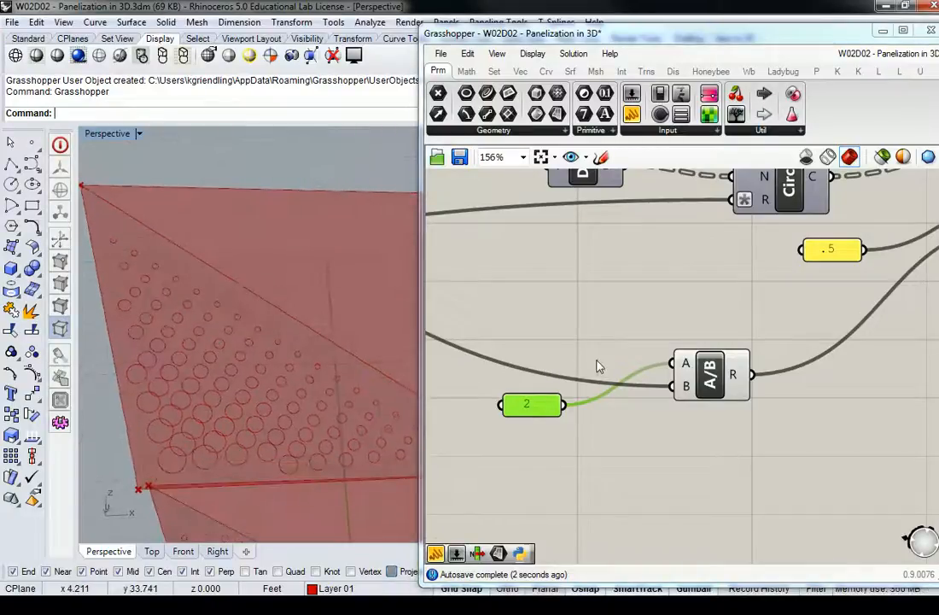
# Replace the value of Division's A input panel with 1.75".
pyautogui.doubleClick(529, 408)
pyautogui.write('1.75')
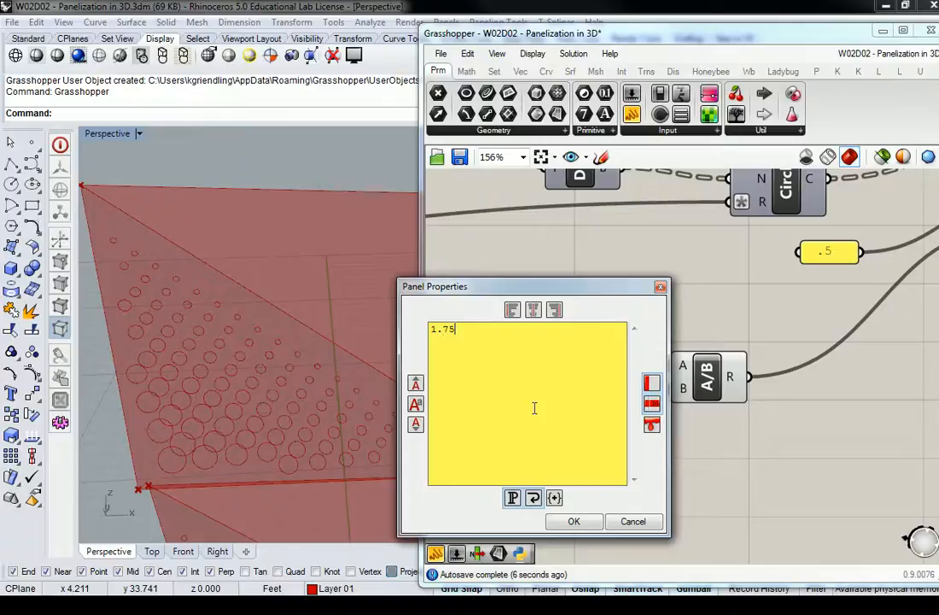
pyautogui.write('"')
pyautogui.press('Return')
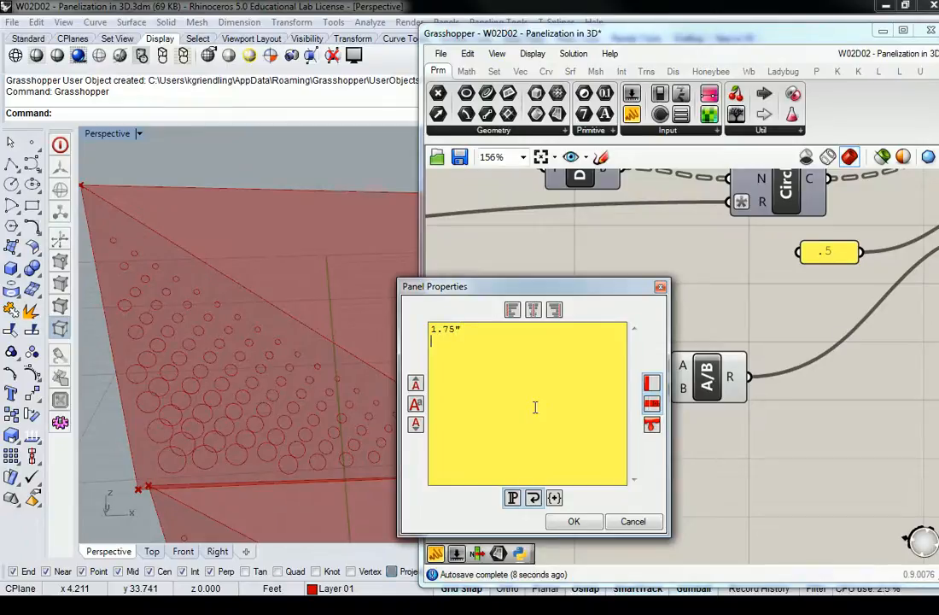
pyautogui.click(584, 518)
# Move the panel feeding Division's A input right beside the component and set its value to 1.5.
pyautogui.click(625, 331)
pyautogui.moveTo(658, 323); pyautogui.dragTo(638, 331, button='right')
pyautogui.moveTo(524, 414); pyautogui.dragTo(601, 360)
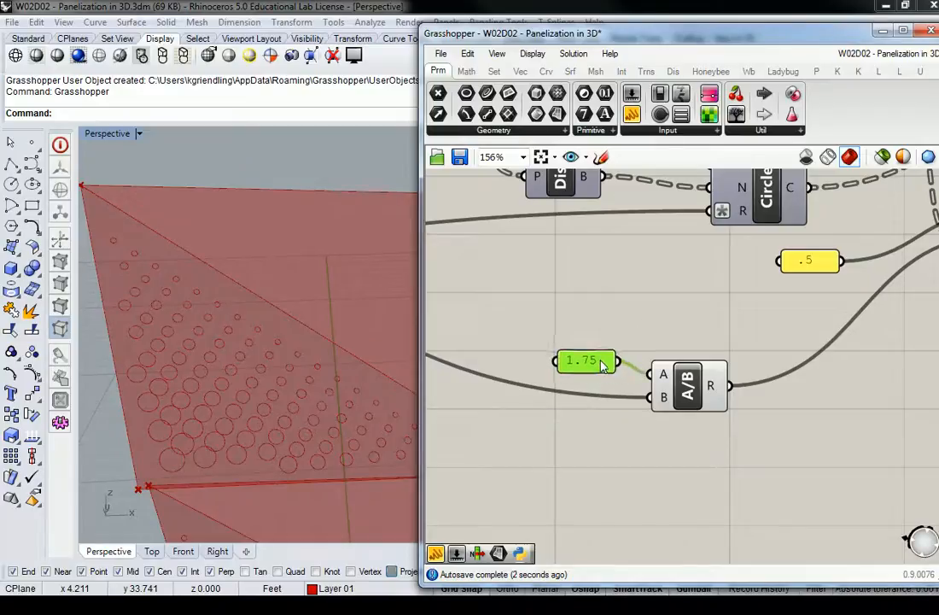
pyautogui.doubleClick(601, 363)
pyautogui.write('1.5')
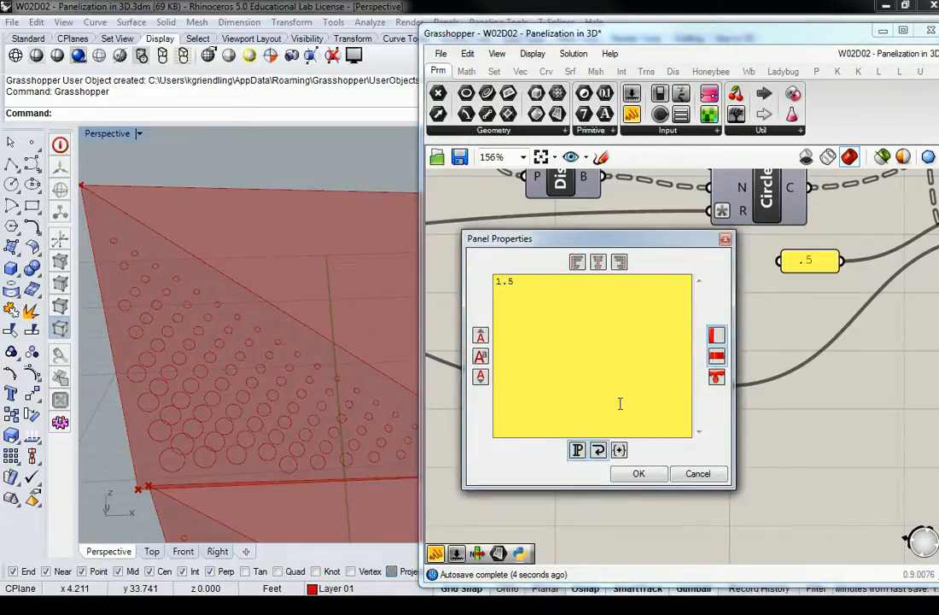
pyautogui.click(639, 473)
# Set the panel feeding the Series start to .25 and inspect the circles across the 3D panels.
pyautogui.moveTo(740, 276); pyautogui.dragTo(726, 288, button='right')
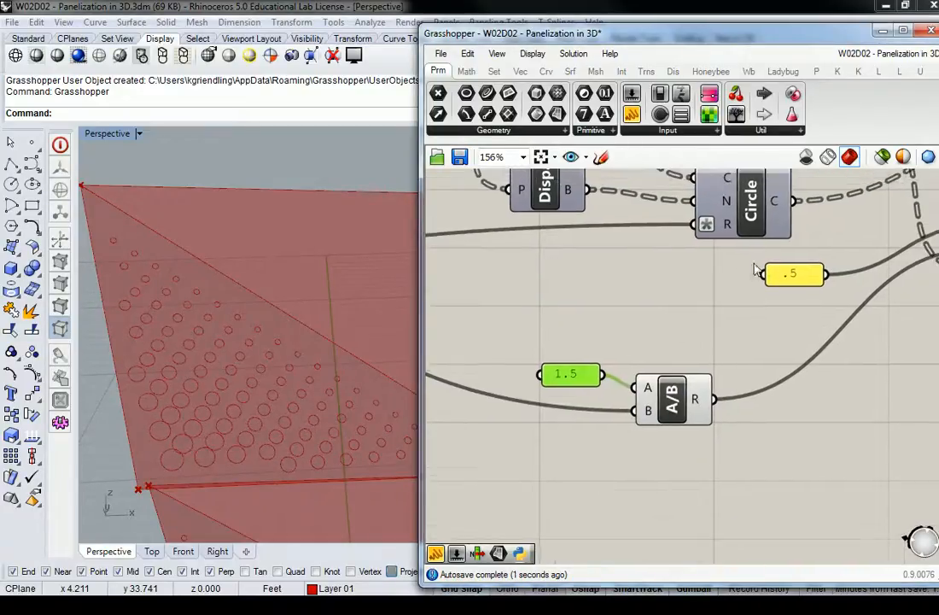
pyautogui.doubleClick(801, 274)
pyautogui.write('.25')
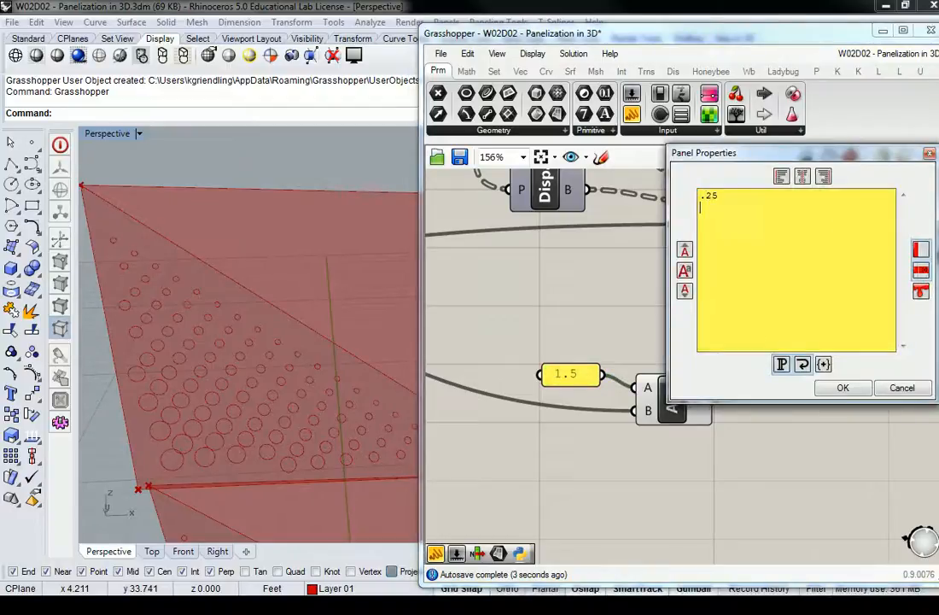
pyautogui.click(843, 388)
pyautogui.moveTo(244, 388); pyautogui.dragTo(252, 299, button='right')
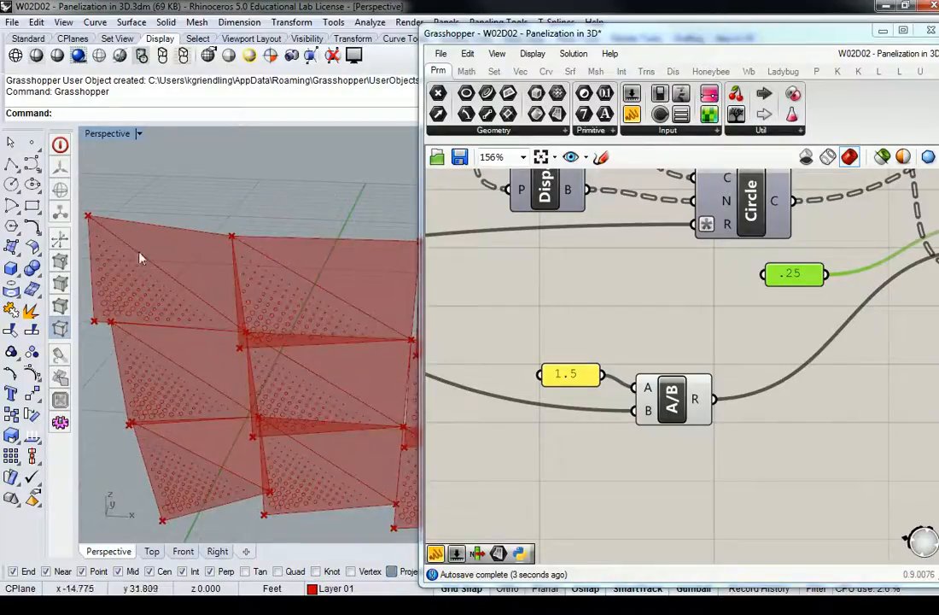
pyautogui.scroll(7, 148, 264)
pyautogui.keyDown('shift'); pyautogui.moveTo(138, 264); pyautogui.dragTo(238, 348, button='right'); pyautogui.keyUp('shift')
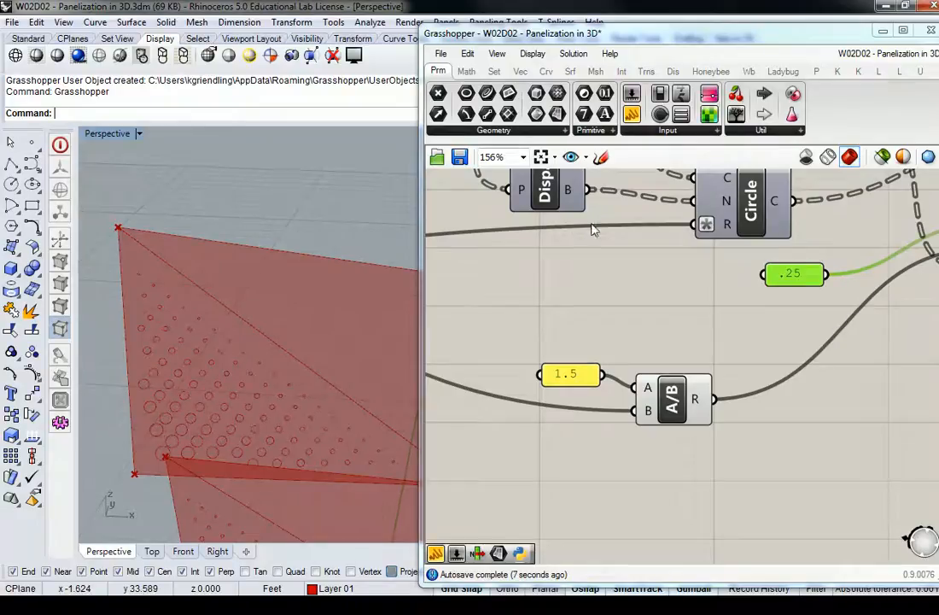
# Select the Scale component to highlight its scaled circles and examine them on the corner panel.
pyautogui.scroll(-5, 594, 277)
pyautogui.moveTo(735, 224); pyautogui.dragTo(679, 305, button='right')
pyautogui.scroll(4, 695, 294)
pyautogui.click(749, 325)
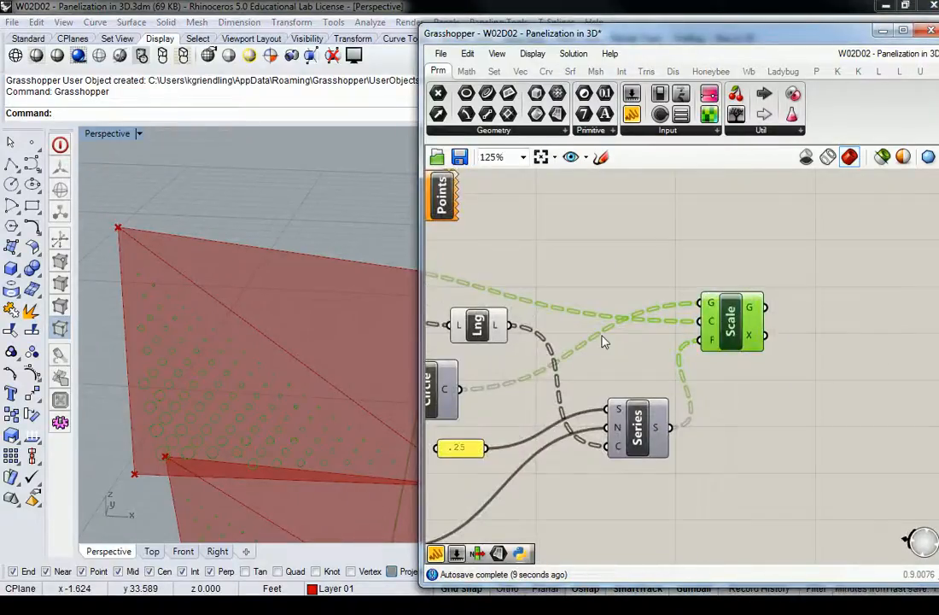
pyautogui.keyDown('shift'); pyautogui.moveTo(222, 395); pyautogui.dragTo(232, 384, button='right'); pyautogui.keyUp('shift')
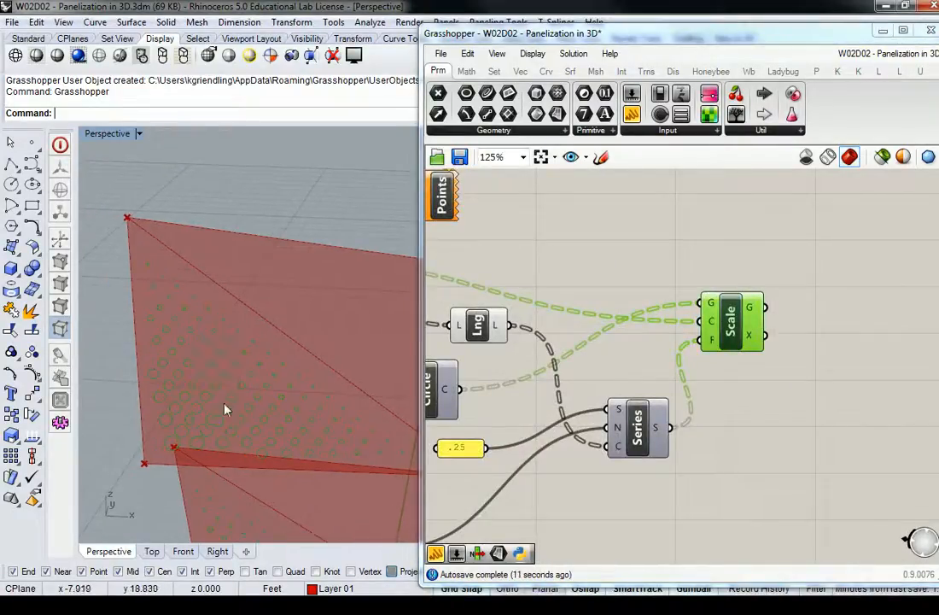